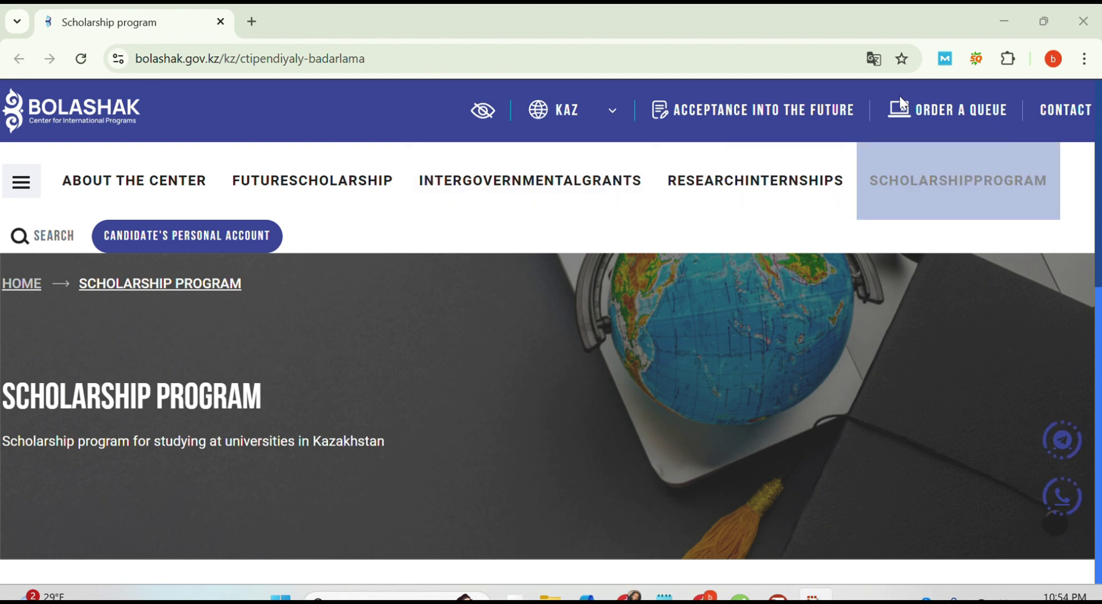
pyautogui.click(878, 59)
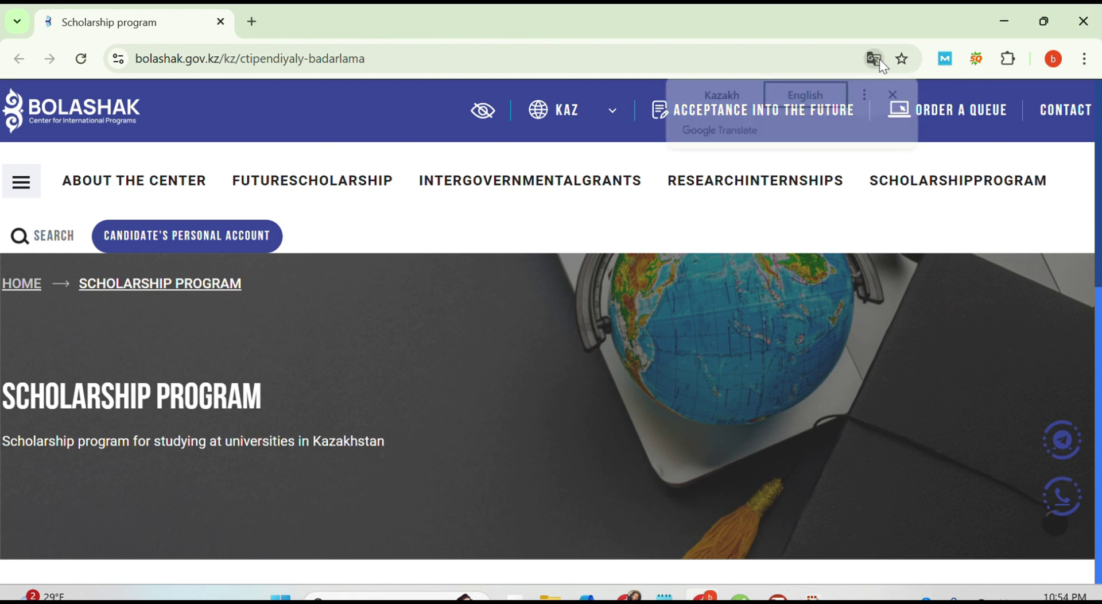
pyautogui.click(879, 60)
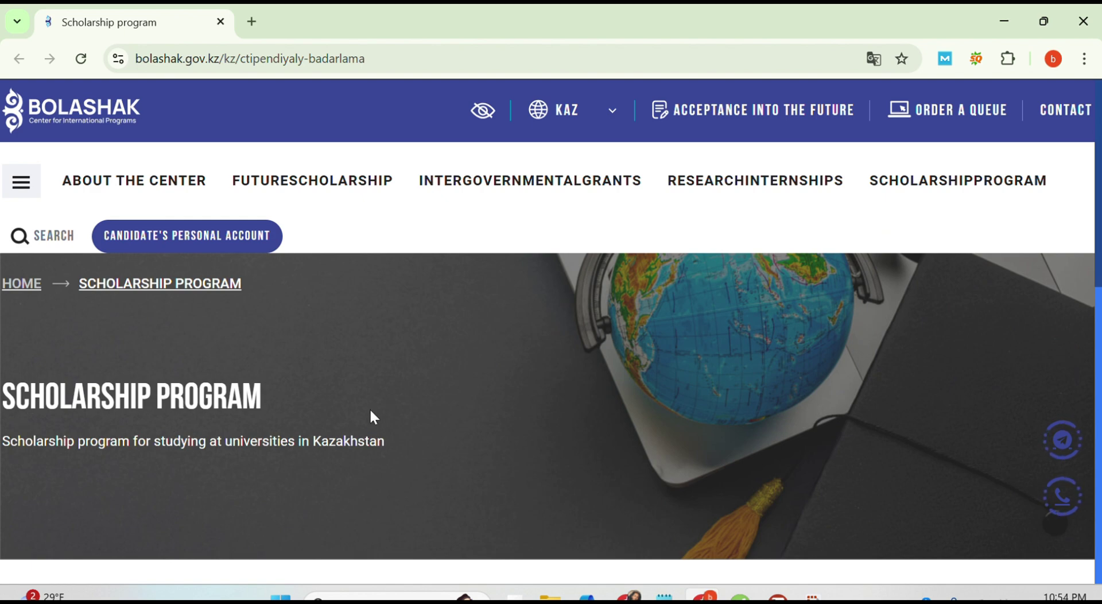
pyautogui.scroll(-5, 382, 422)
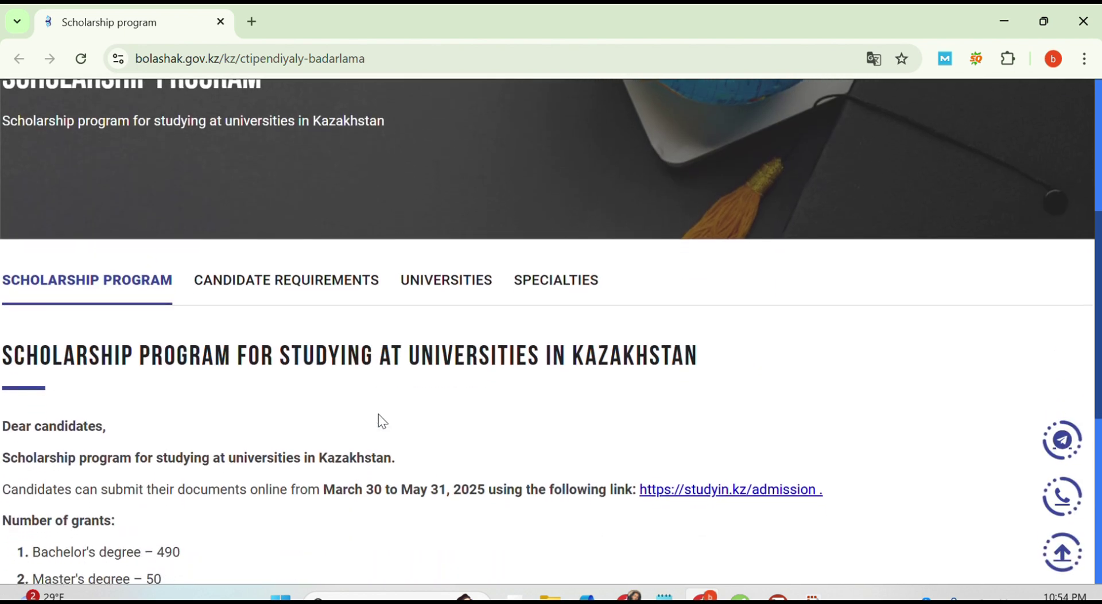
pyautogui.scroll(-2, 378, 415)
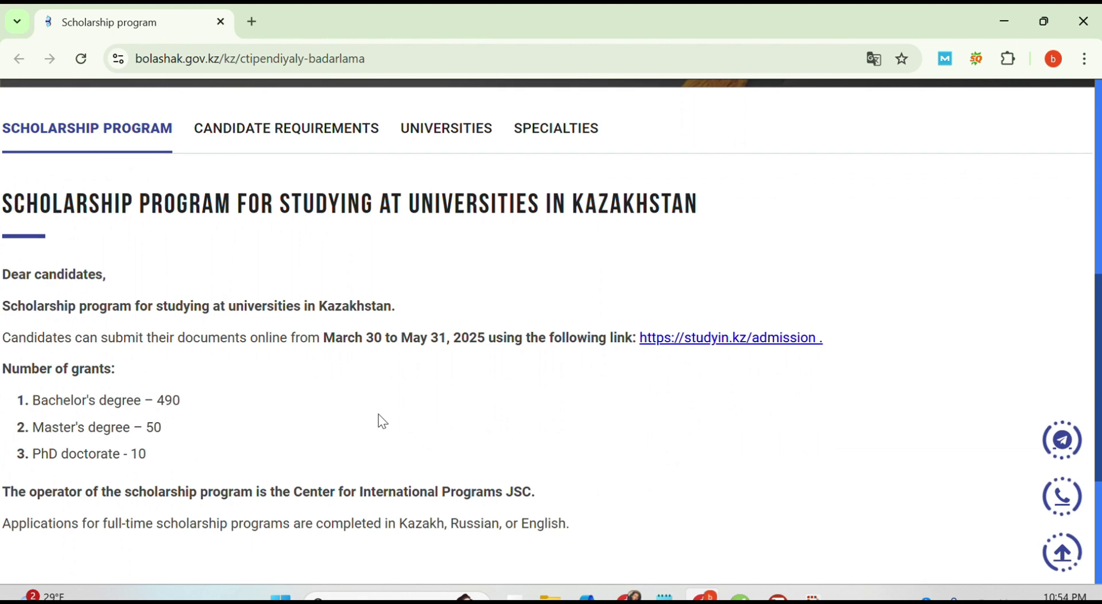
pyautogui.scroll(-1, 379, 415)
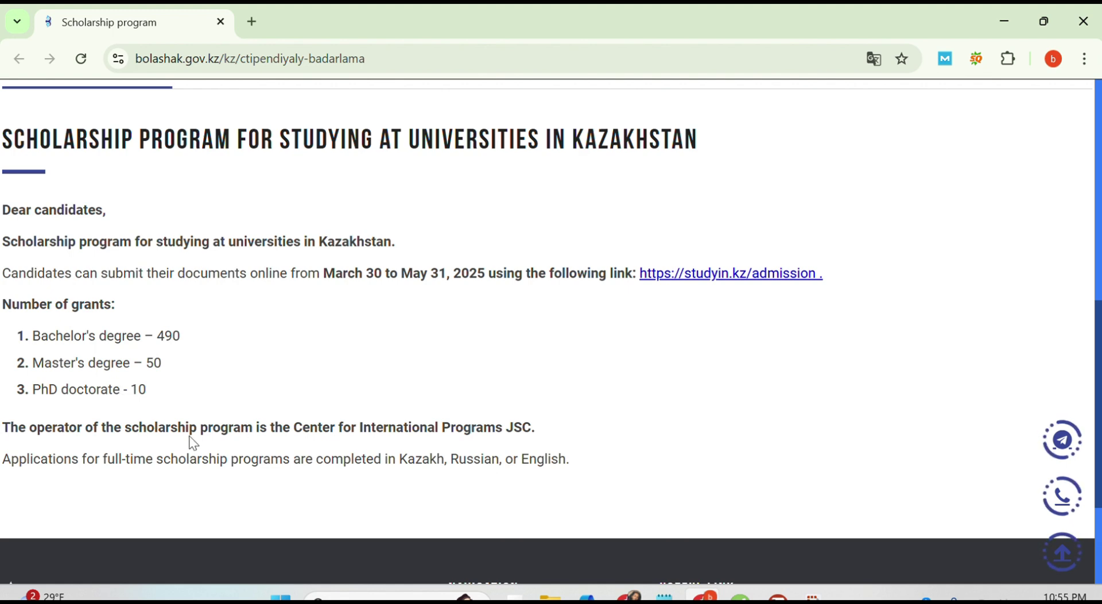
pyautogui.scroll(-1, 193, 443)
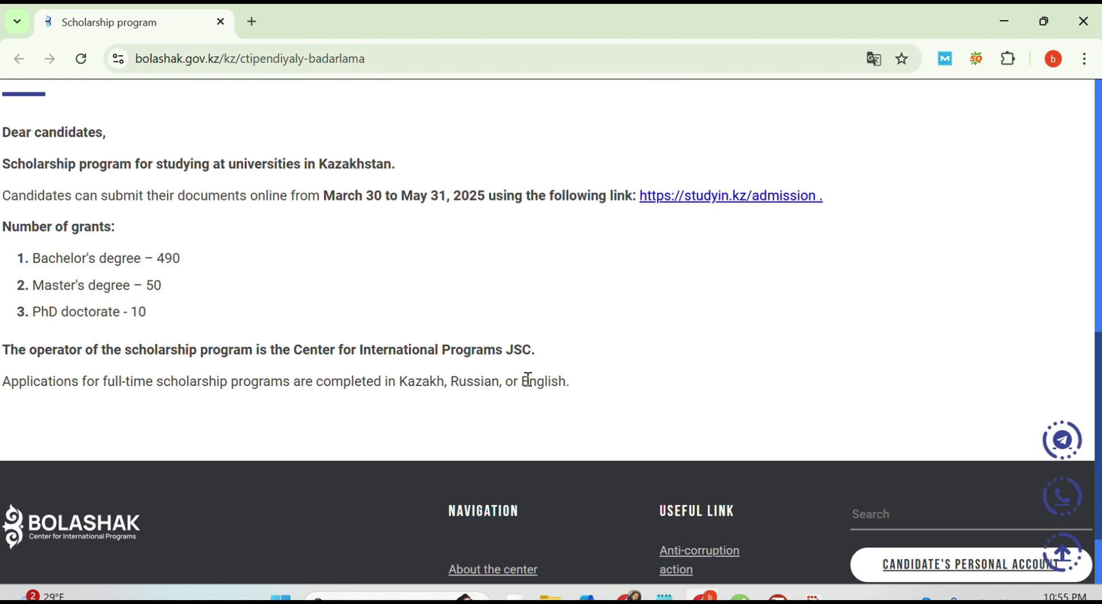
pyautogui.scroll(2, 425, 338)
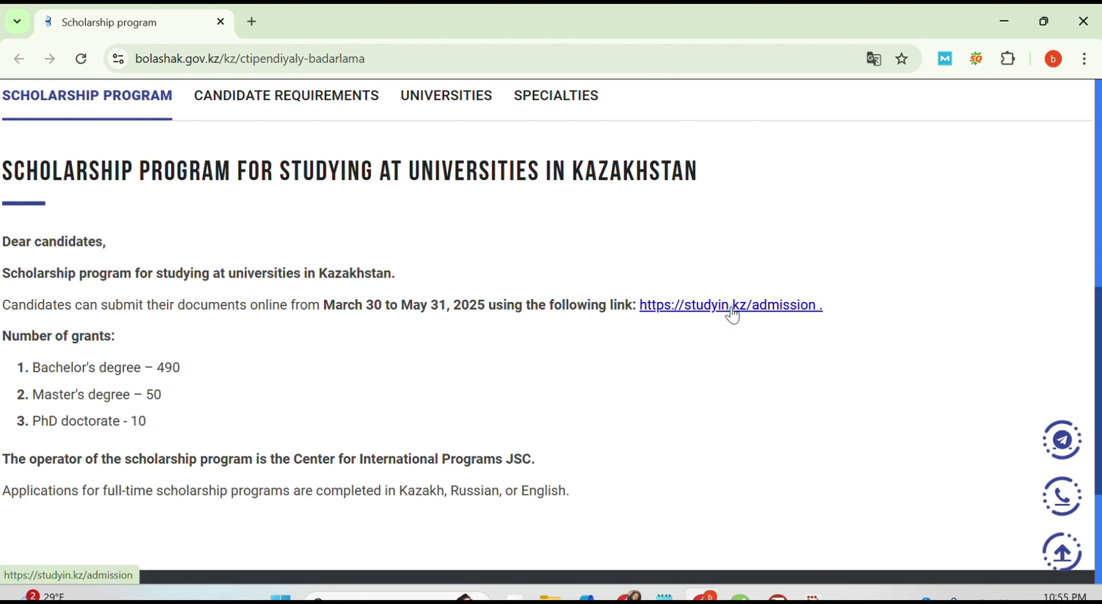
pyautogui.scroll(2, 531, 331)
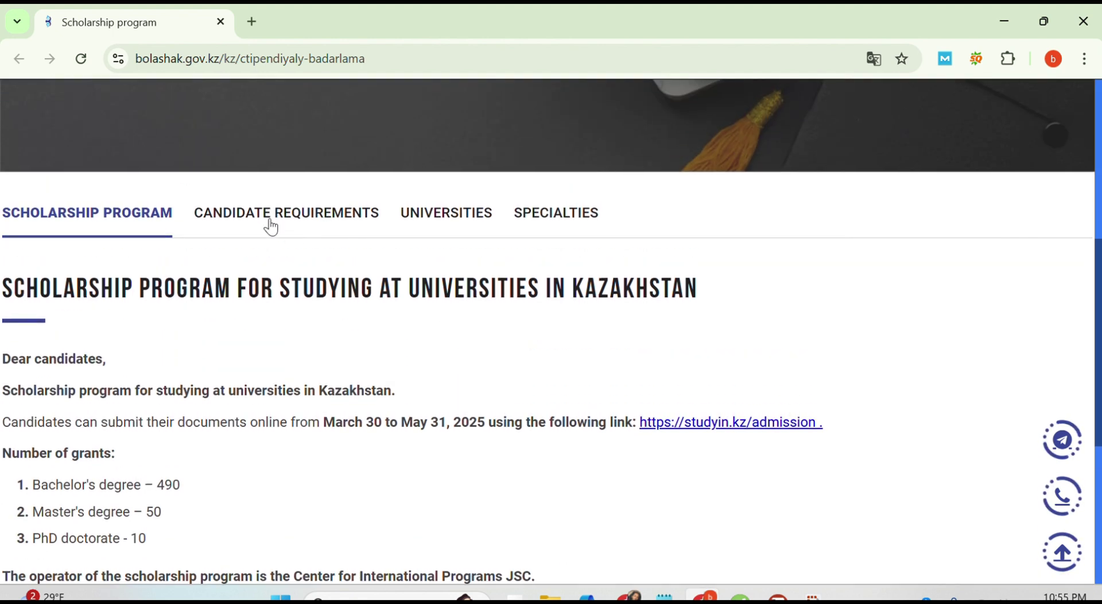
# Step: Open Candidate Requirements and highlight the bachelor's minimum 3.0 (out of 4.0) GPA requirement
pyautogui.click(271, 222)
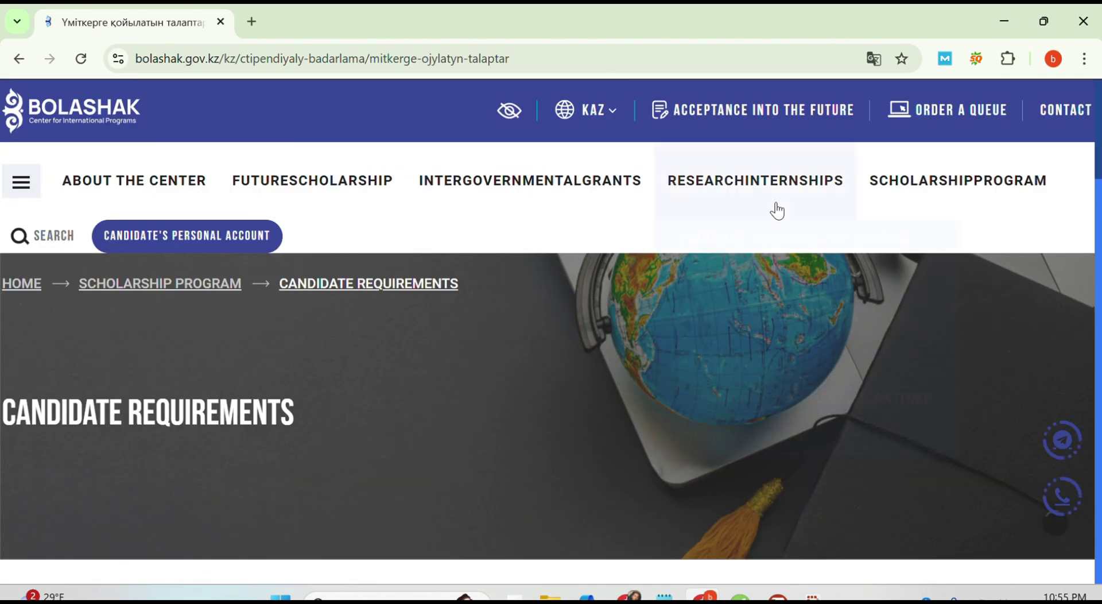
pyautogui.moveTo(772, 206)
pyautogui.scroll(-7, 380, 400)
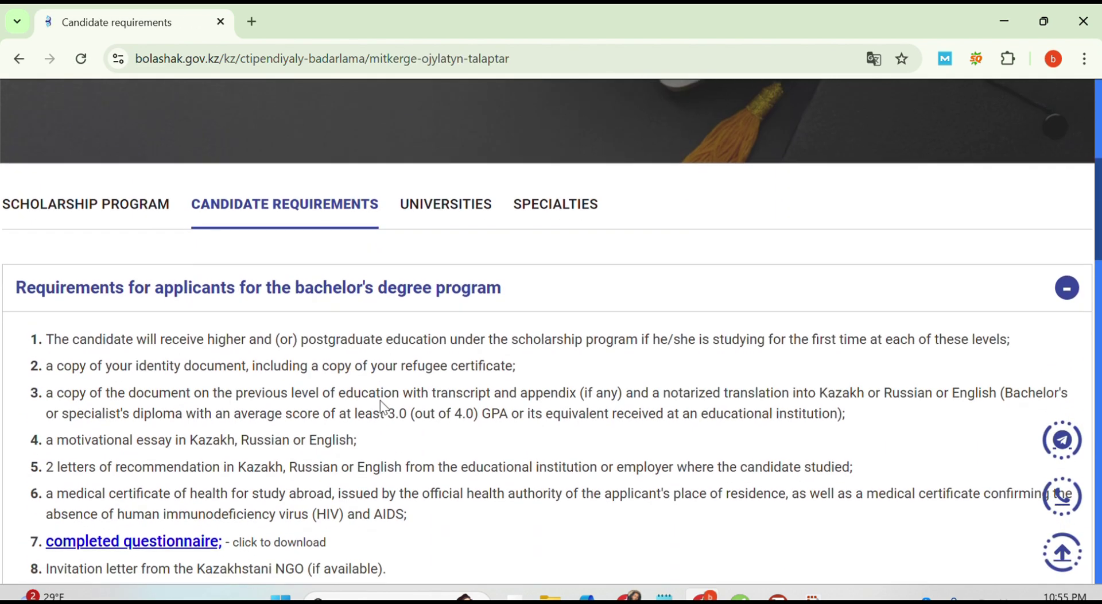
pyautogui.scroll(-1, 382, 392)
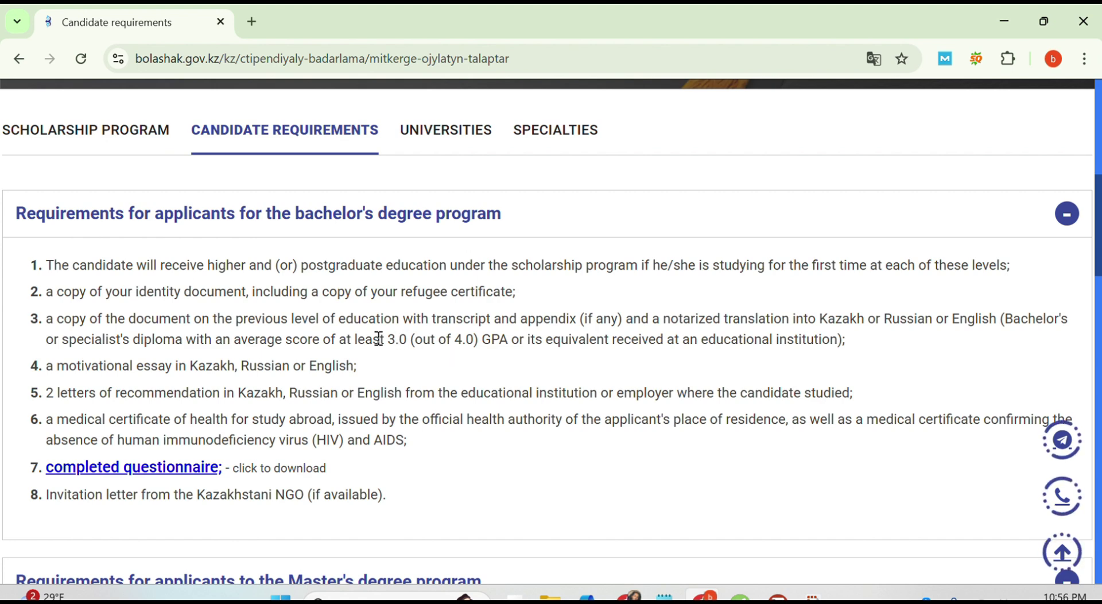
pyautogui.moveTo(387, 339); pyautogui.dragTo(514, 340)
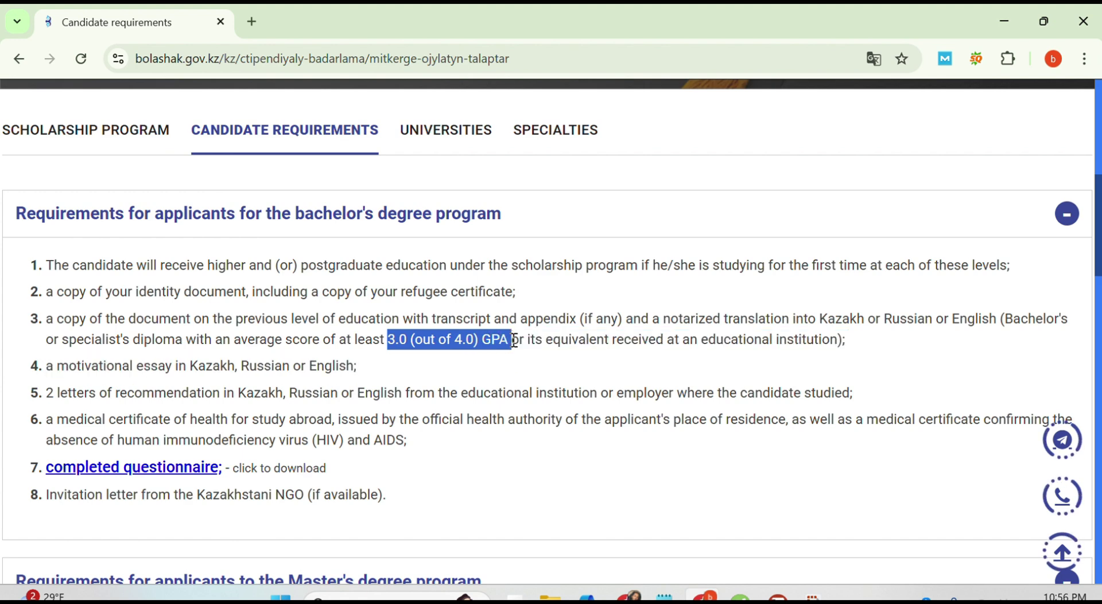
pyautogui.click(480, 371)
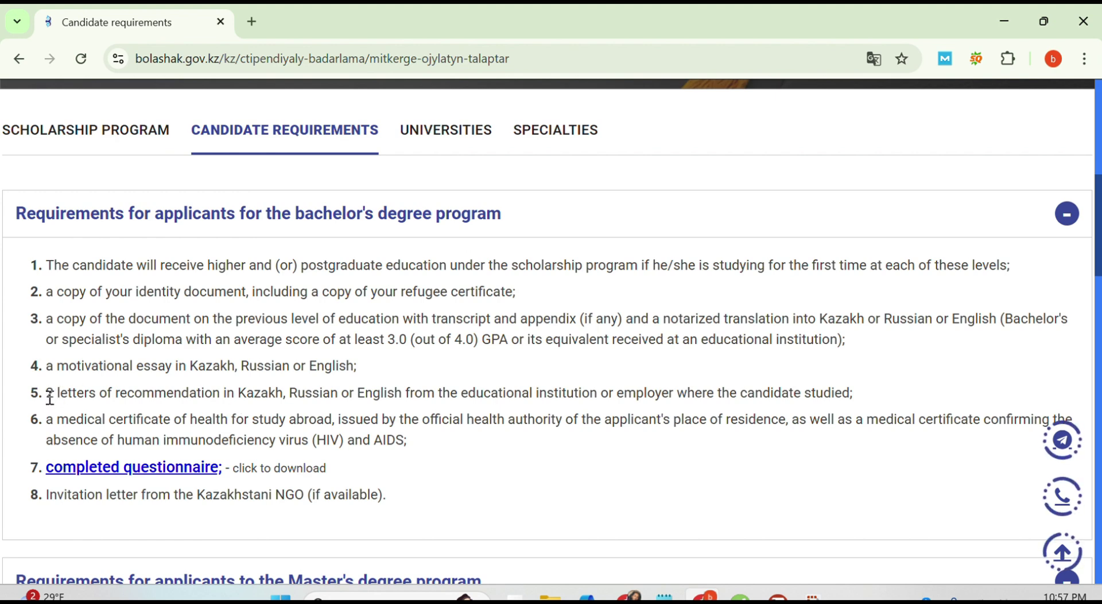
pyautogui.moveTo(48, 390); pyautogui.dragTo(229, 398)
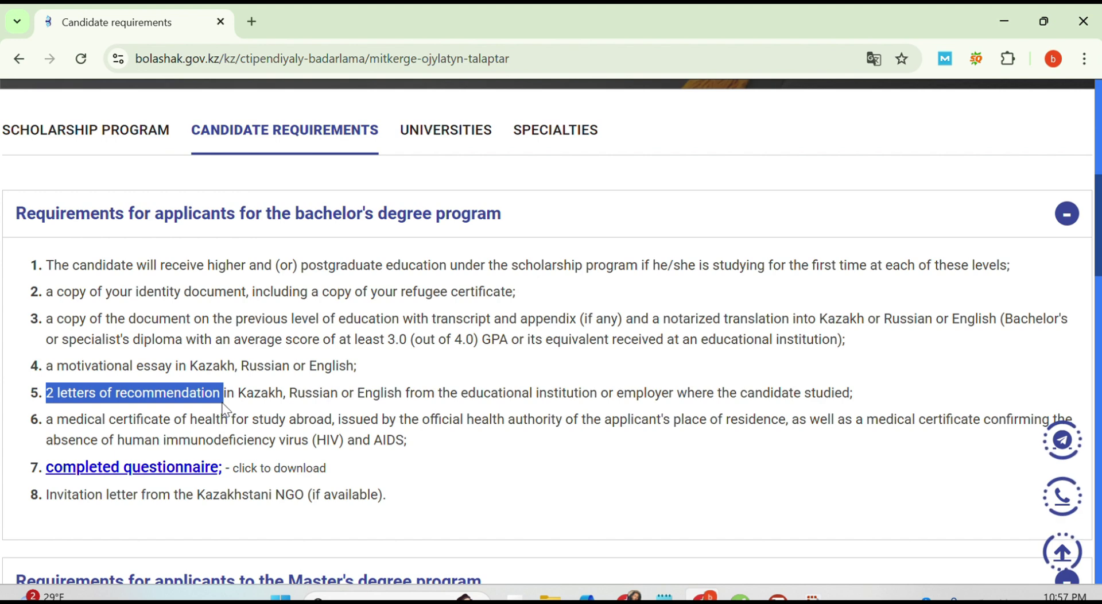
pyautogui.click(238, 410)
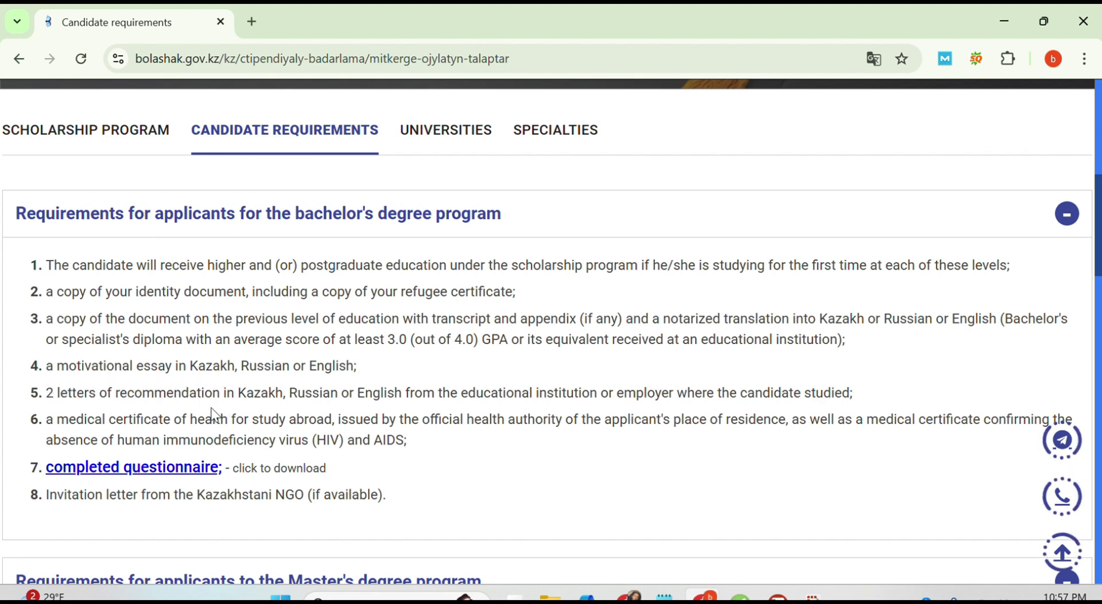
pyautogui.scroll(-1, 212, 413)
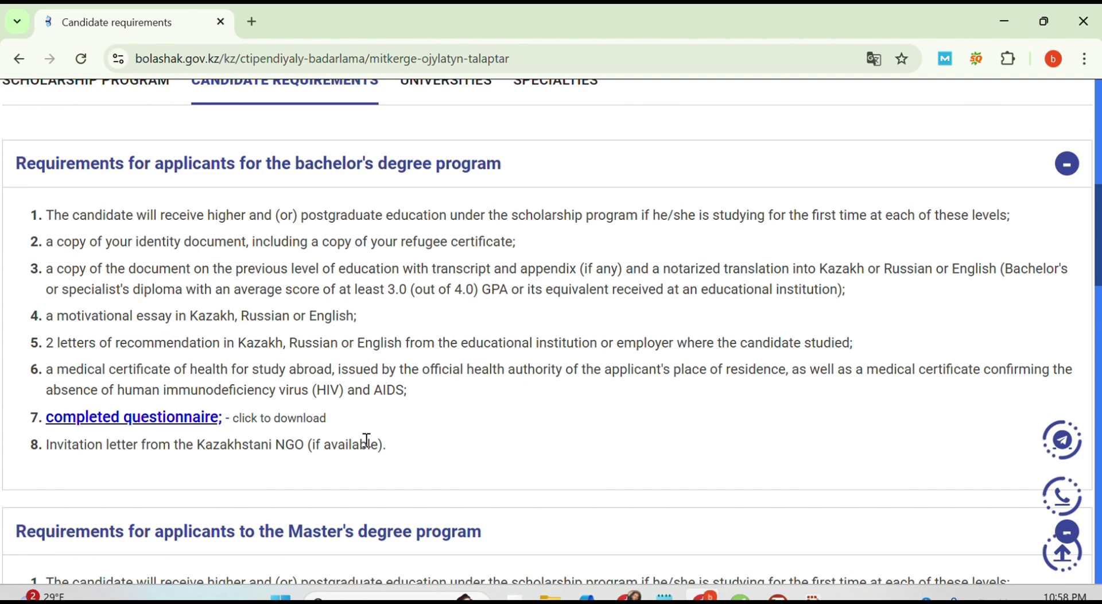
pyautogui.scroll(-3, 367, 440)
pyautogui.scroll(3, 366, 442)
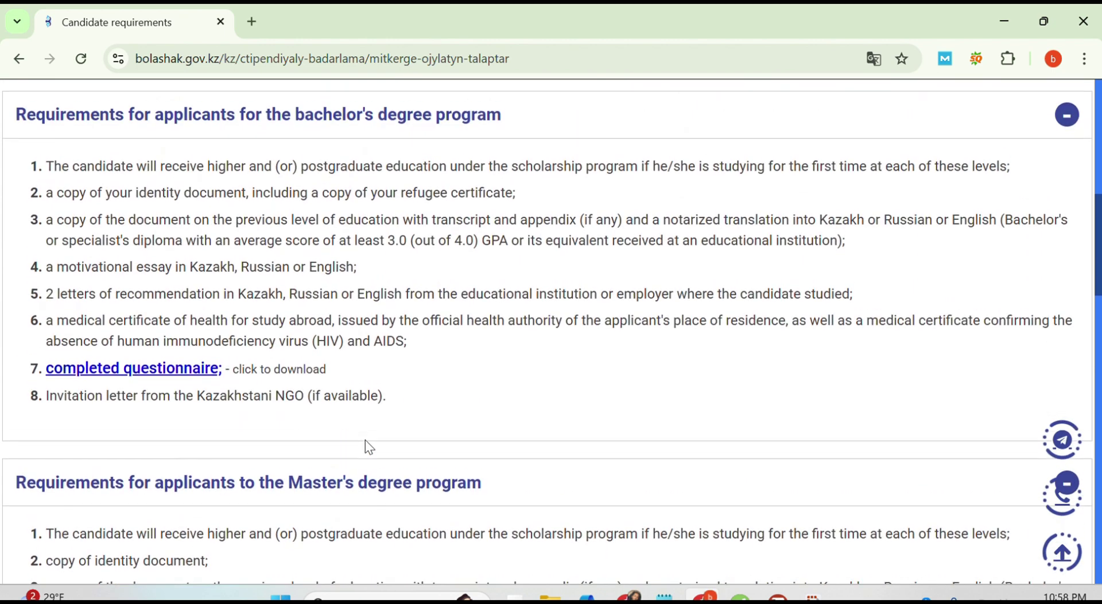
pyautogui.scroll(-6, 365, 439)
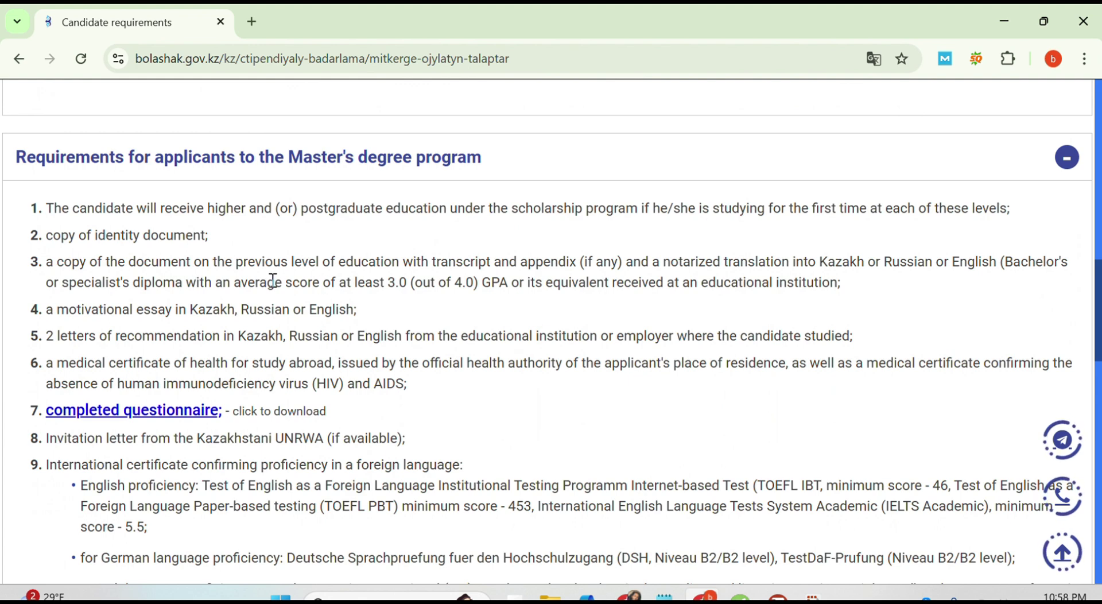
pyautogui.scroll(-2, 245, 360)
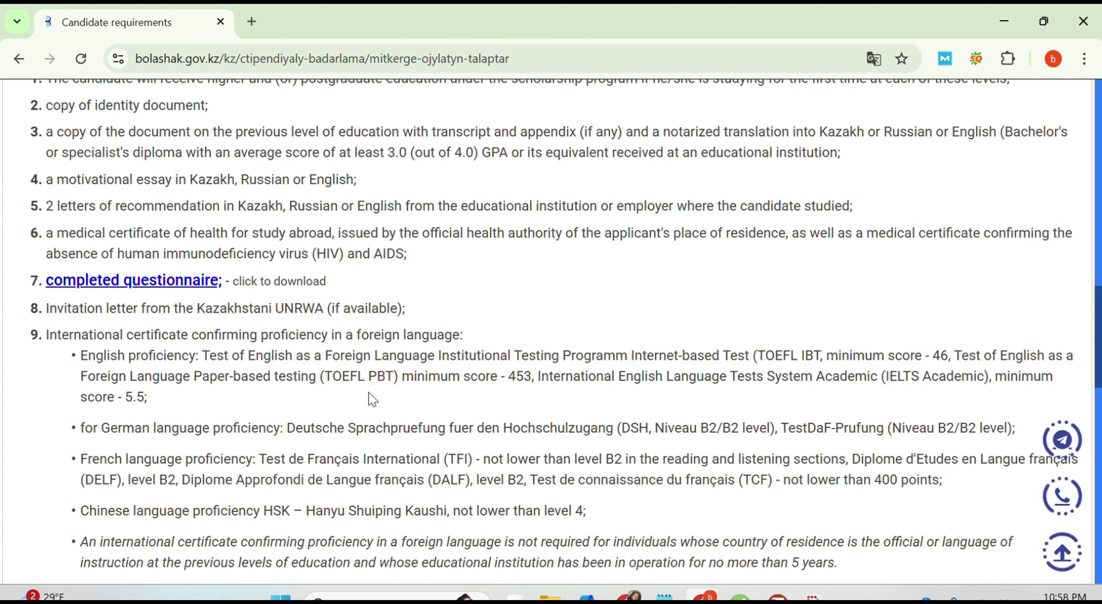
pyautogui.scroll(-1, 373, 398)
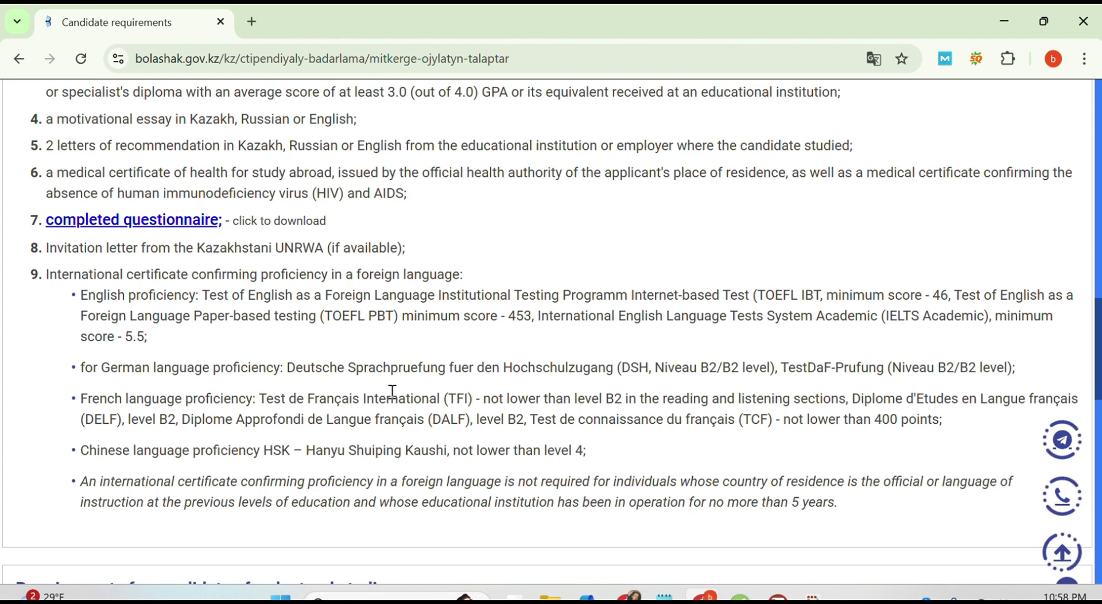
pyautogui.scroll(-2, 392, 392)
pyautogui.scroll(-3, 392, 391)
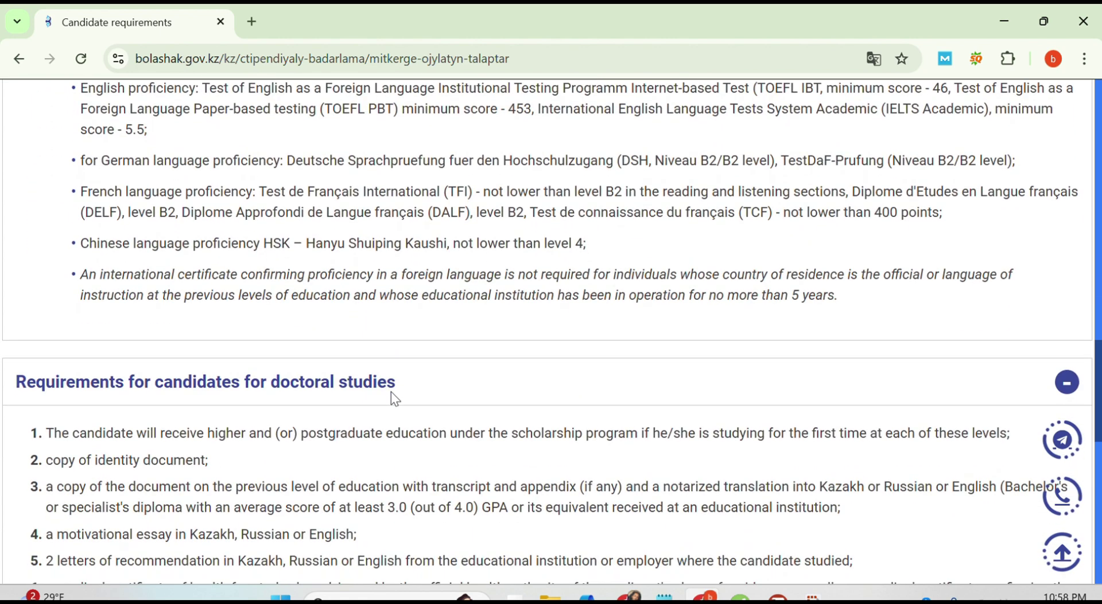
pyautogui.scroll(-5, 391, 396)
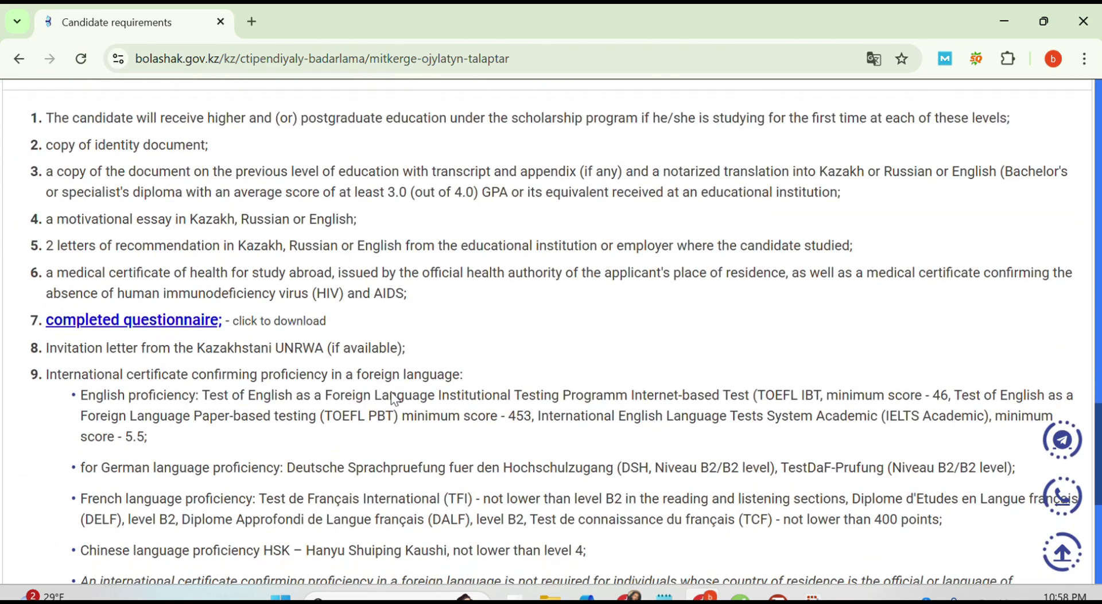
pyautogui.scroll(-1, 392, 392)
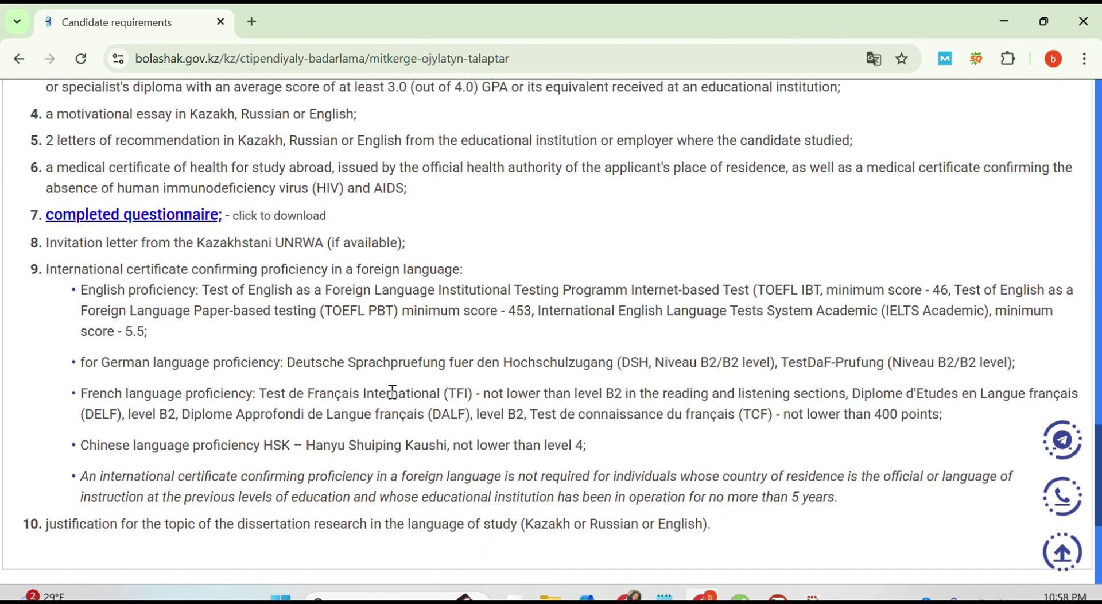
pyautogui.scroll(-4, 392, 391)
pyautogui.scroll(12, 392, 392)
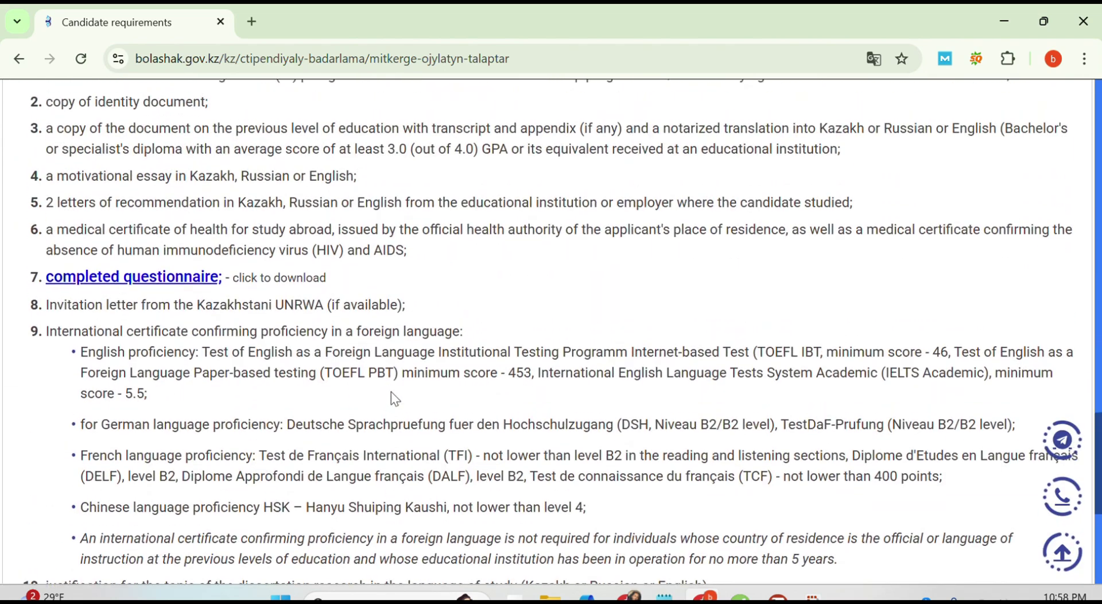
pyautogui.scroll(15, 391, 392)
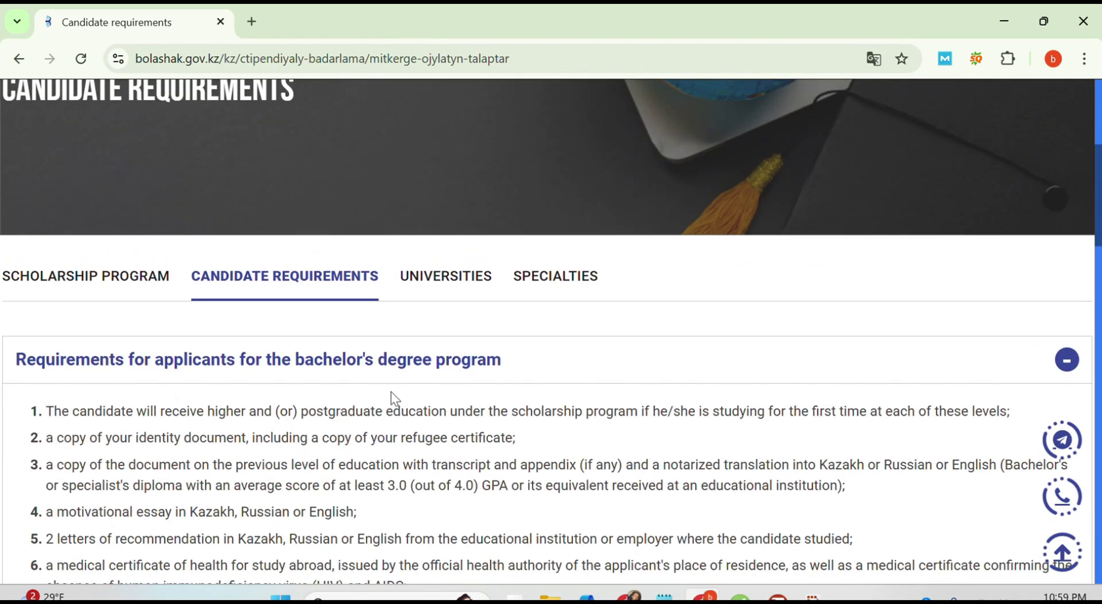
# Step: Download the 2023-2024 participating universities list from the Universities page and open it in Word
pyautogui.click(445, 280)
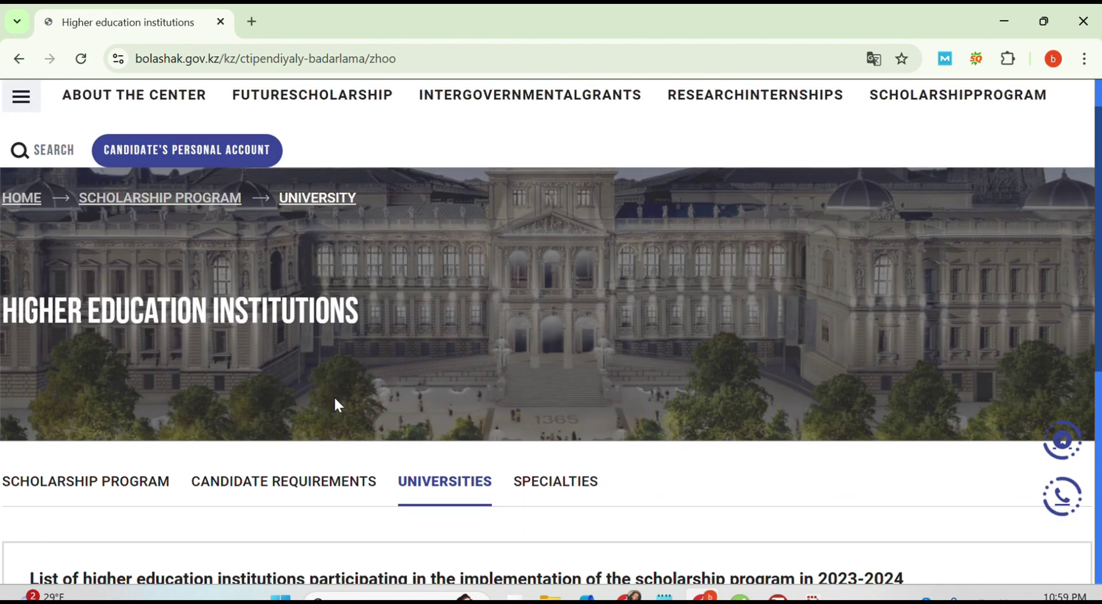
pyautogui.scroll(-2, 335, 397)
pyautogui.scroll(-2, 335, 397)
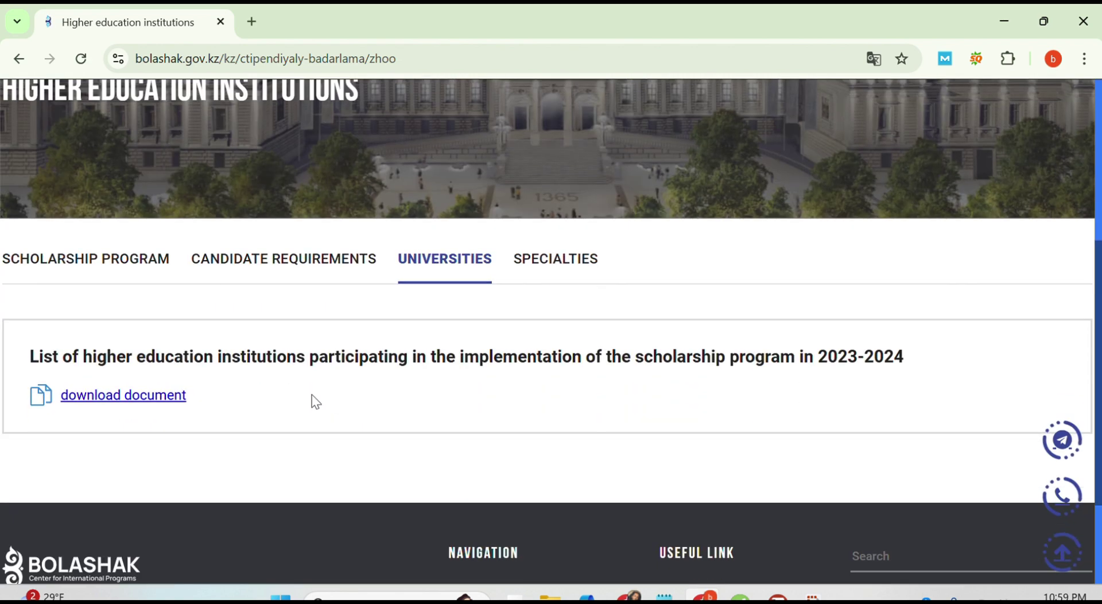
pyautogui.click(107, 409)
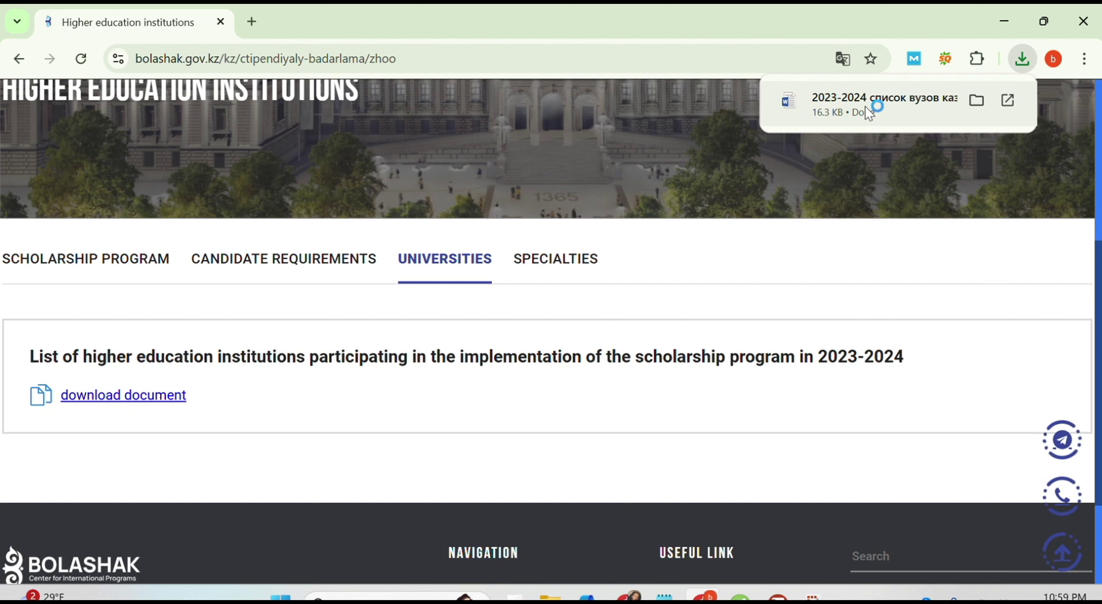
pyautogui.click(866, 109)
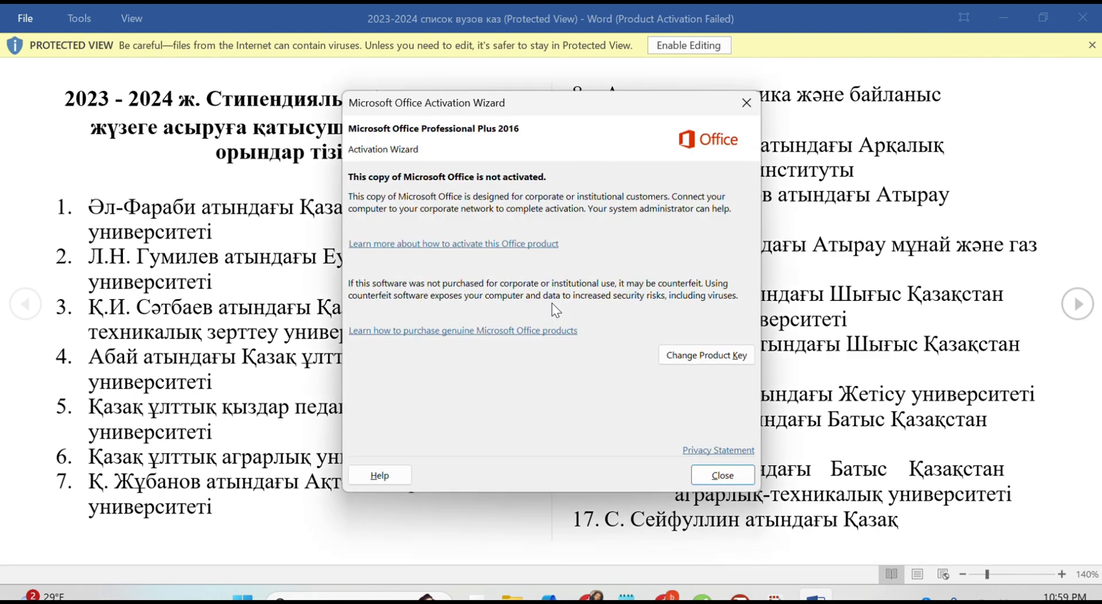
# Step: Dismiss Word's Office activation warning, skim the universities list, and return to the browser's Universities page
pyautogui.click(716, 474)
pyautogui.scroll(-2, 714, 480)
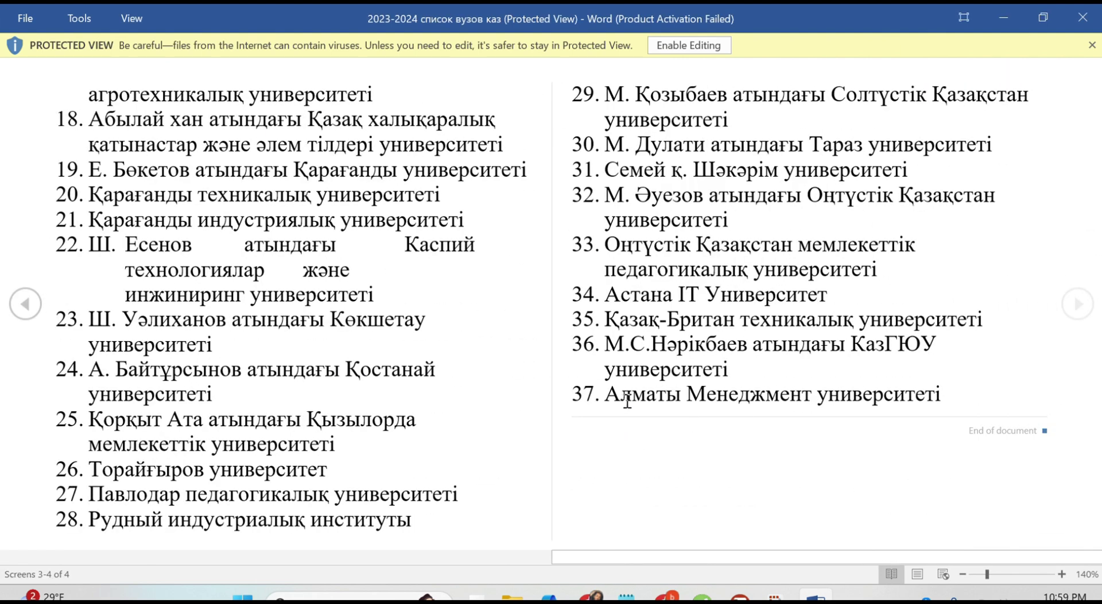
pyautogui.scroll(2, 492, 413)
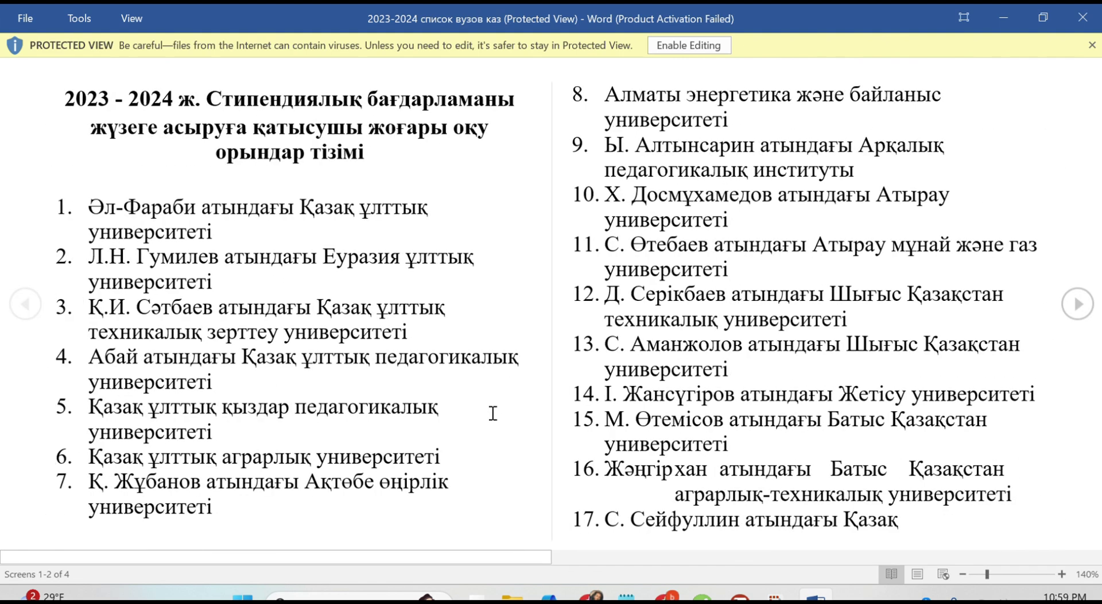
pyautogui.click(661, 596)
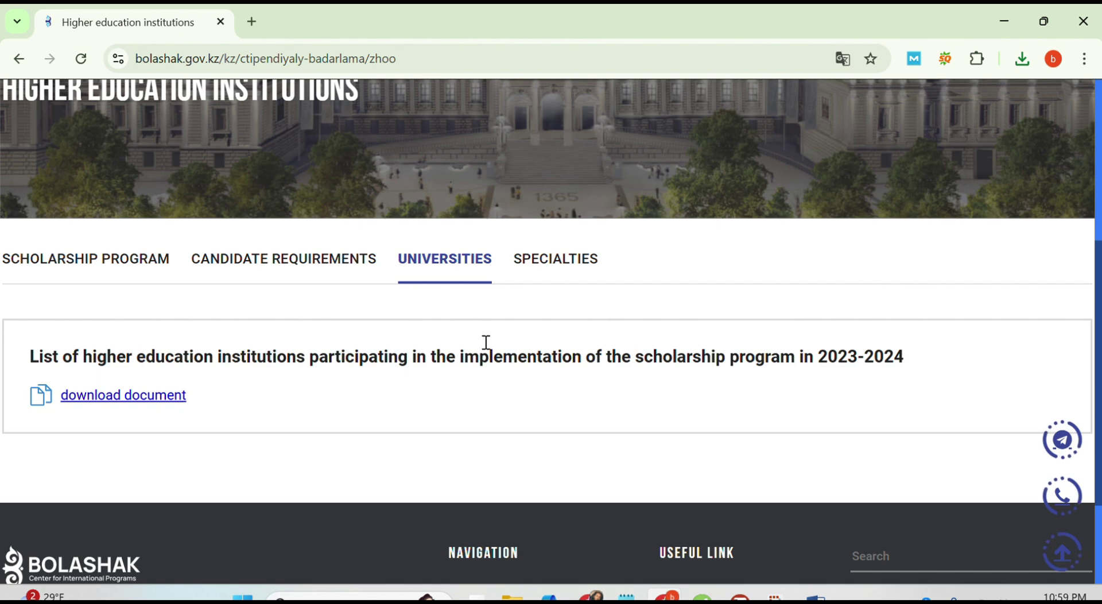
# Step: Open the 2024 Specialties PDF of recommended university programs and browse its pages
pyautogui.click(555, 266)
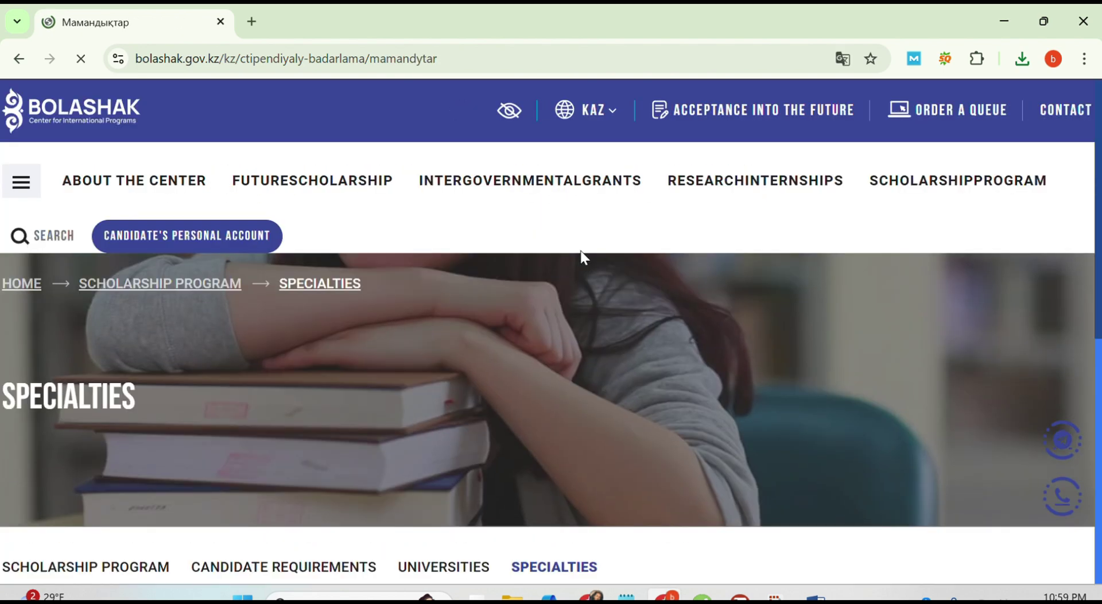
pyautogui.scroll(-3, 623, 361)
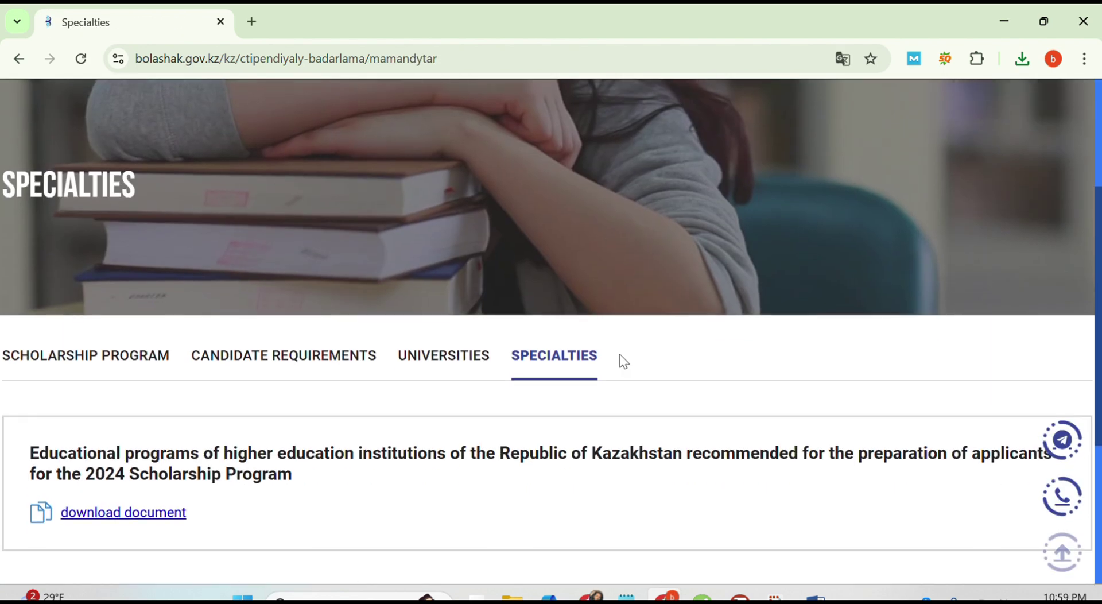
pyautogui.click(118, 522)
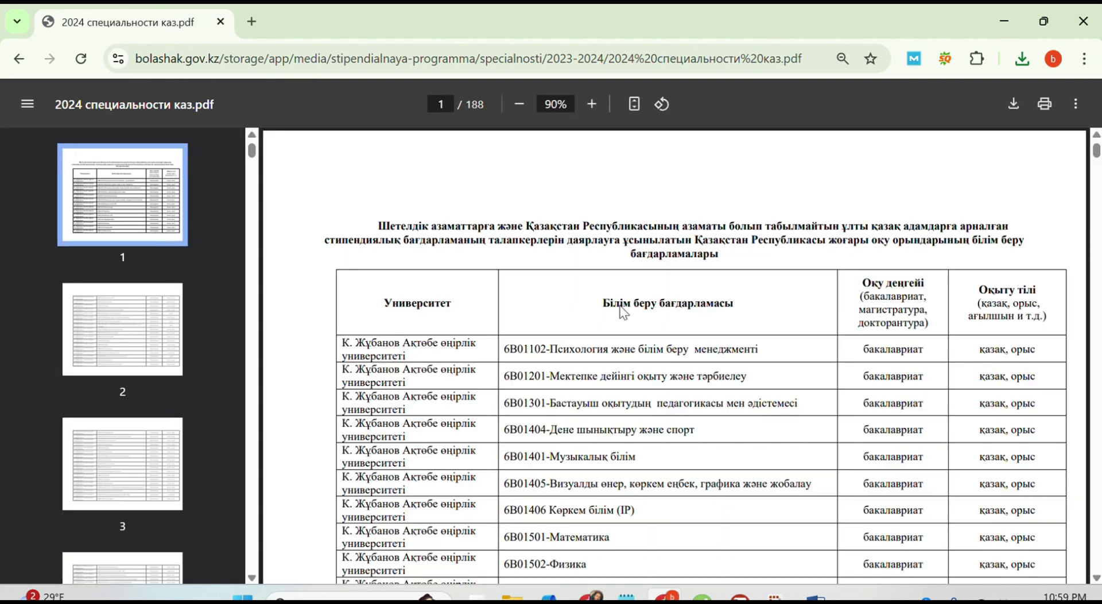
pyautogui.scroll(-20, 623, 313)
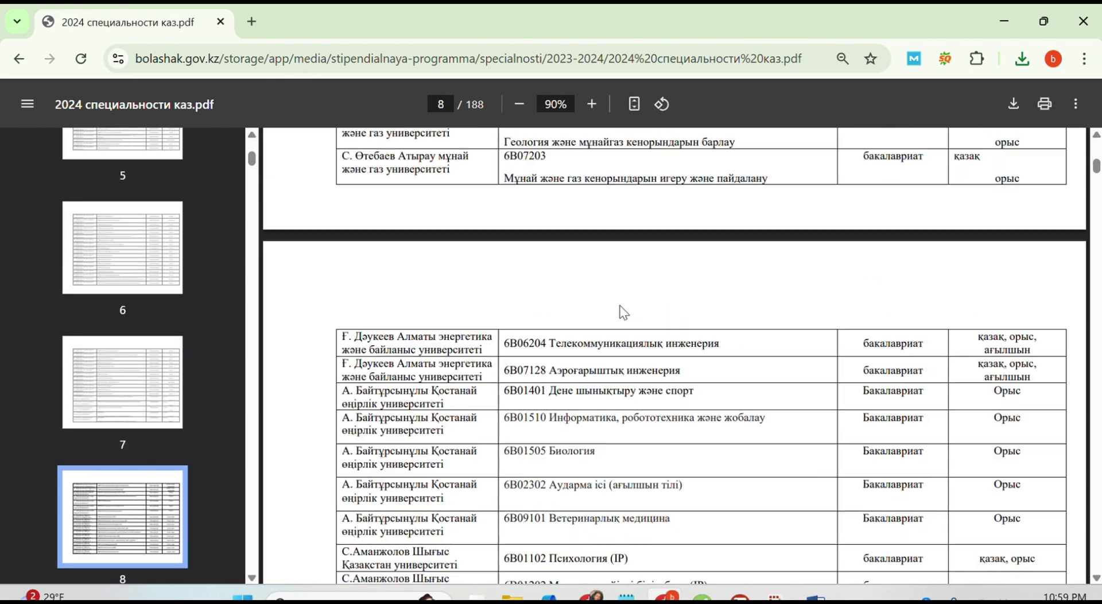
pyautogui.scroll(-20, 624, 313)
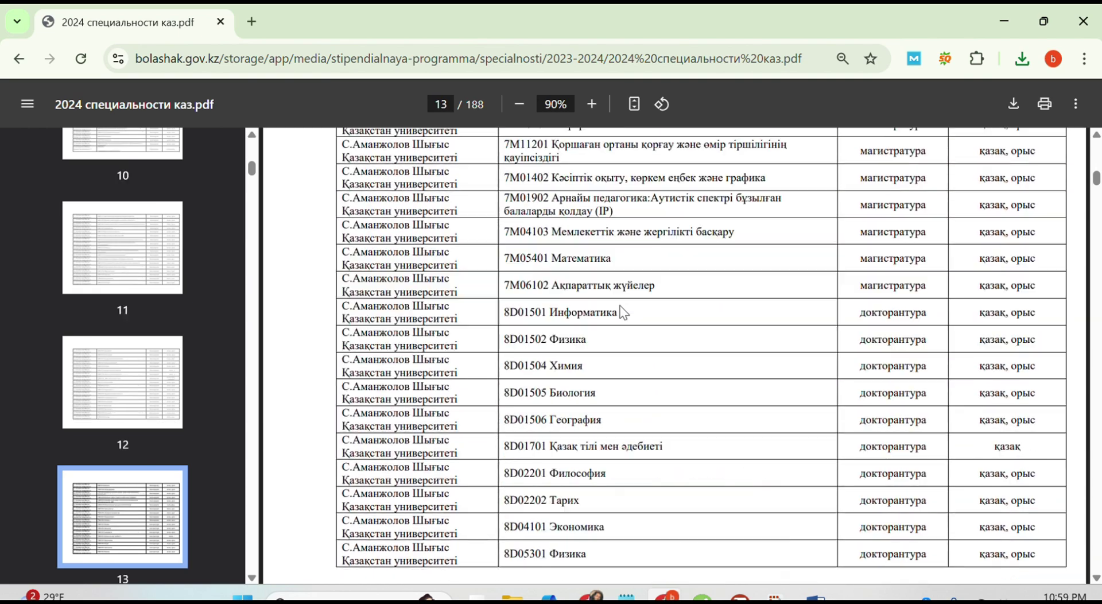
pyautogui.scroll(-20, 624, 313)
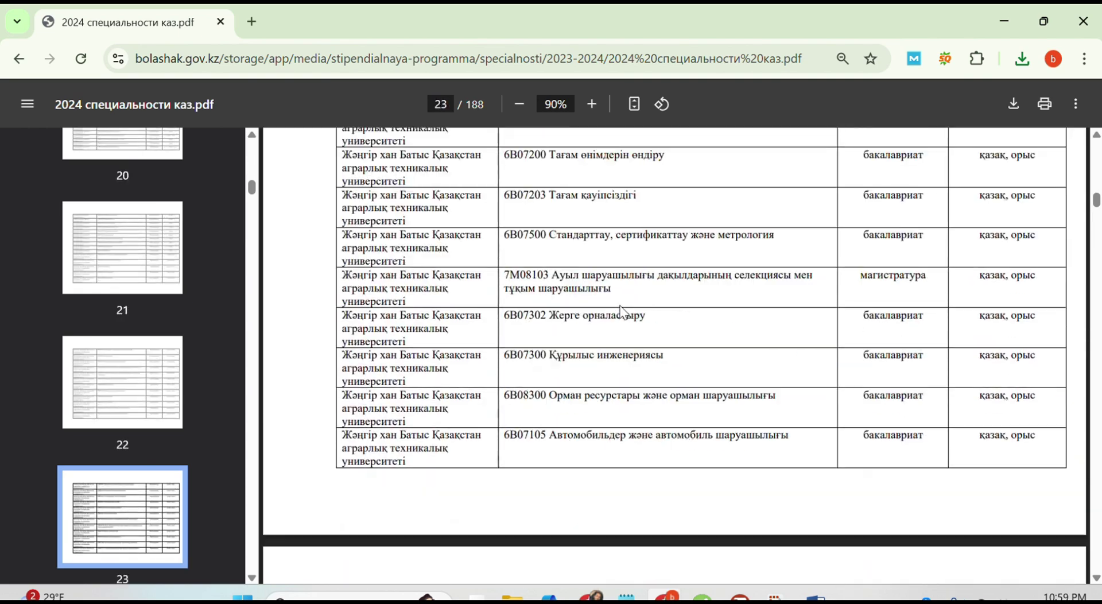
pyautogui.scroll(-20, 623, 313)
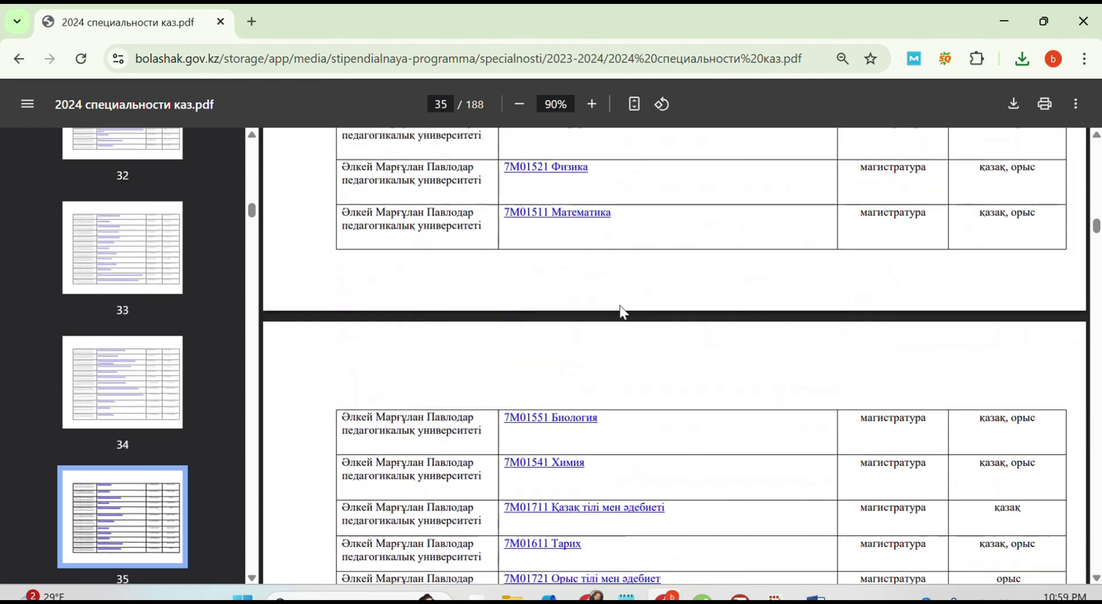
pyautogui.scroll(-20, 622, 312)
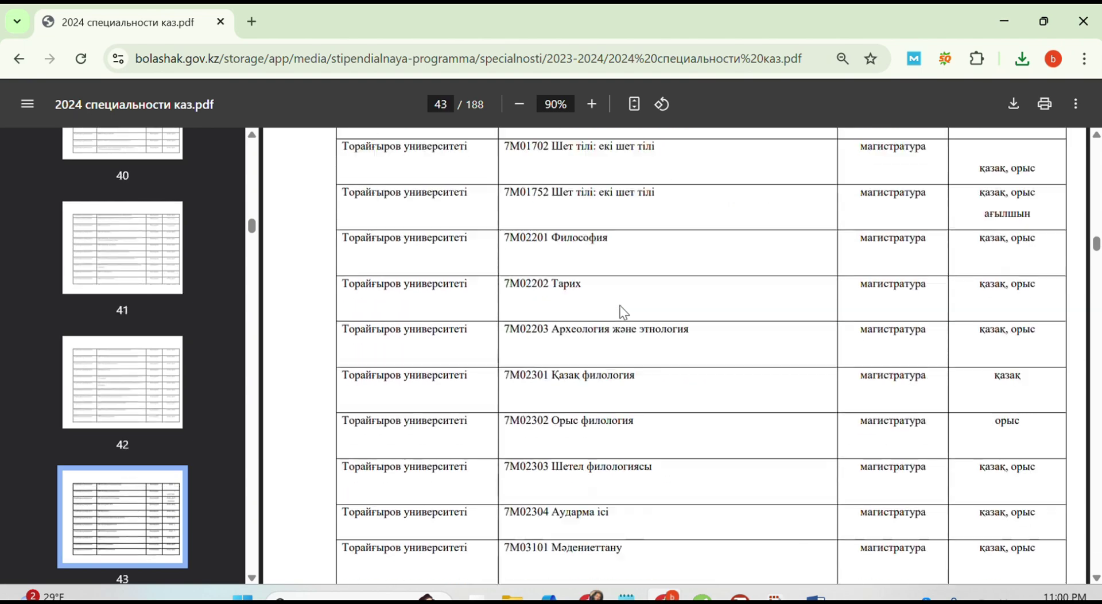
pyautogui.scroll(-20, 623, 312)
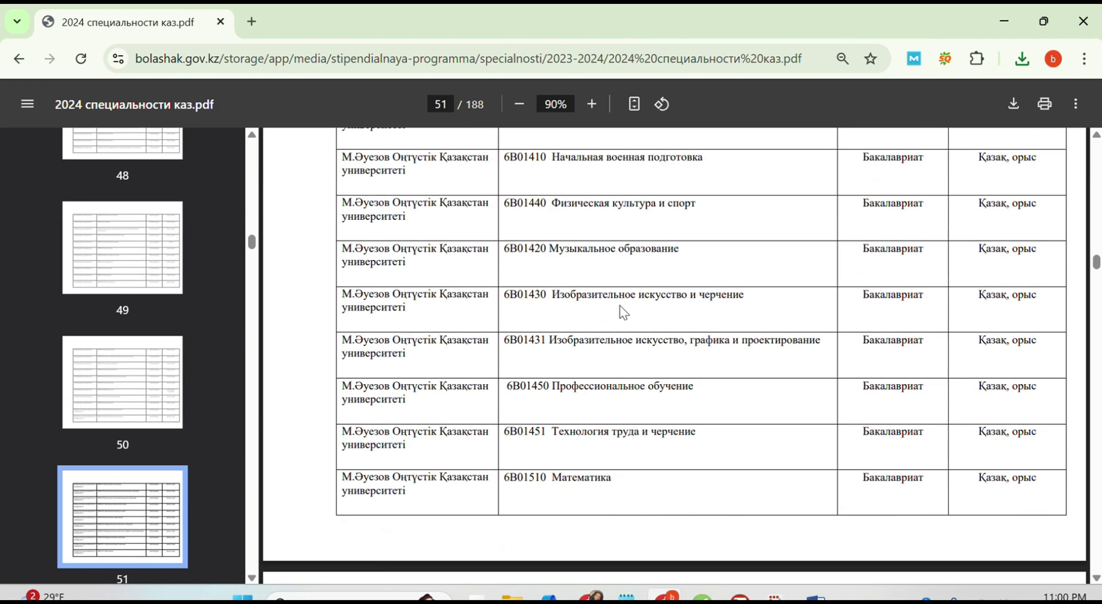
pyautogui.scroll(-5, 624, 313)
pyautogui.scroll(20, 624, 313)
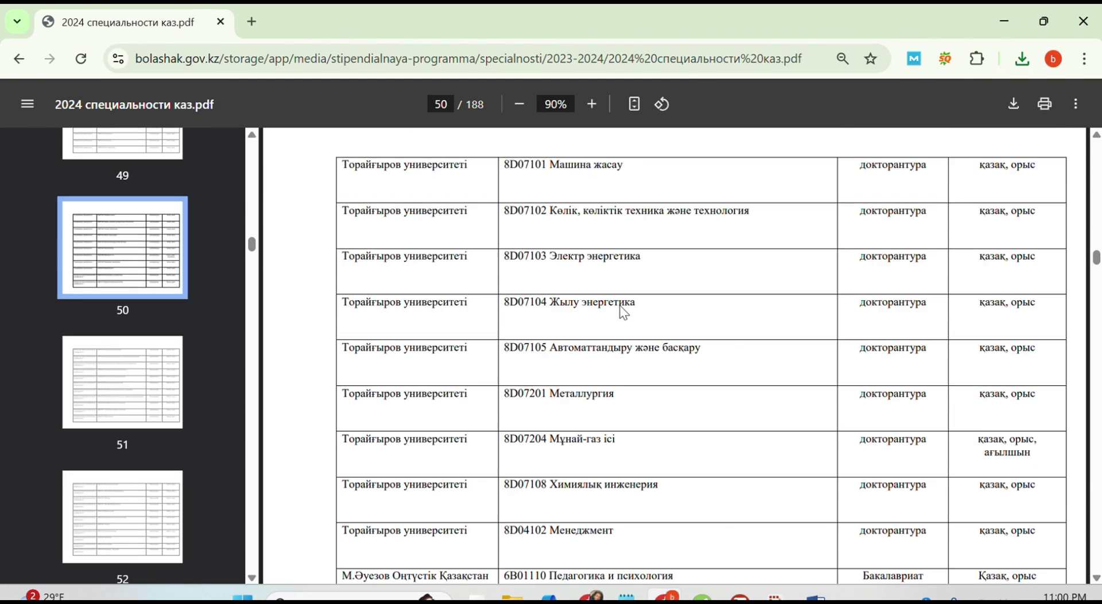
pyautogui.scroll(20, 624, 313)
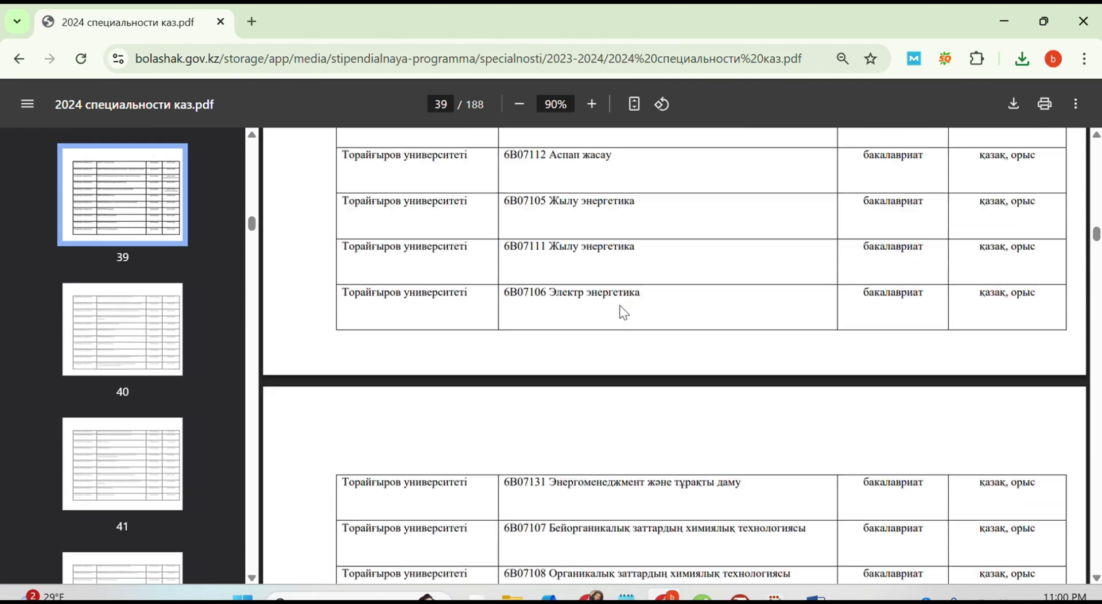
pyautogui.scroll(20, 623, 313)
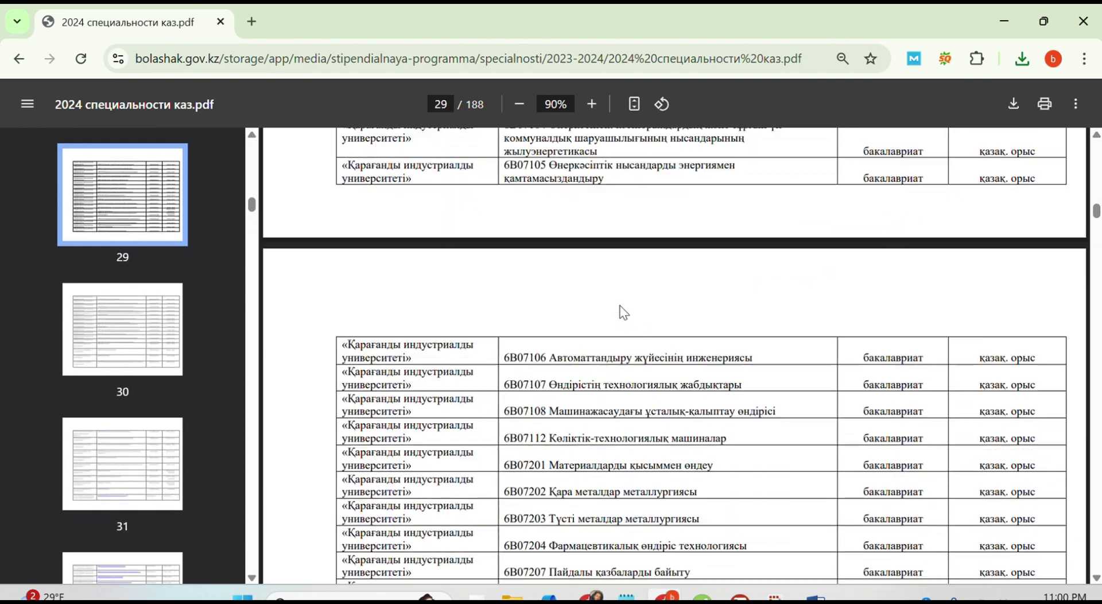
pyautogui.scroll(20, 624, 312)
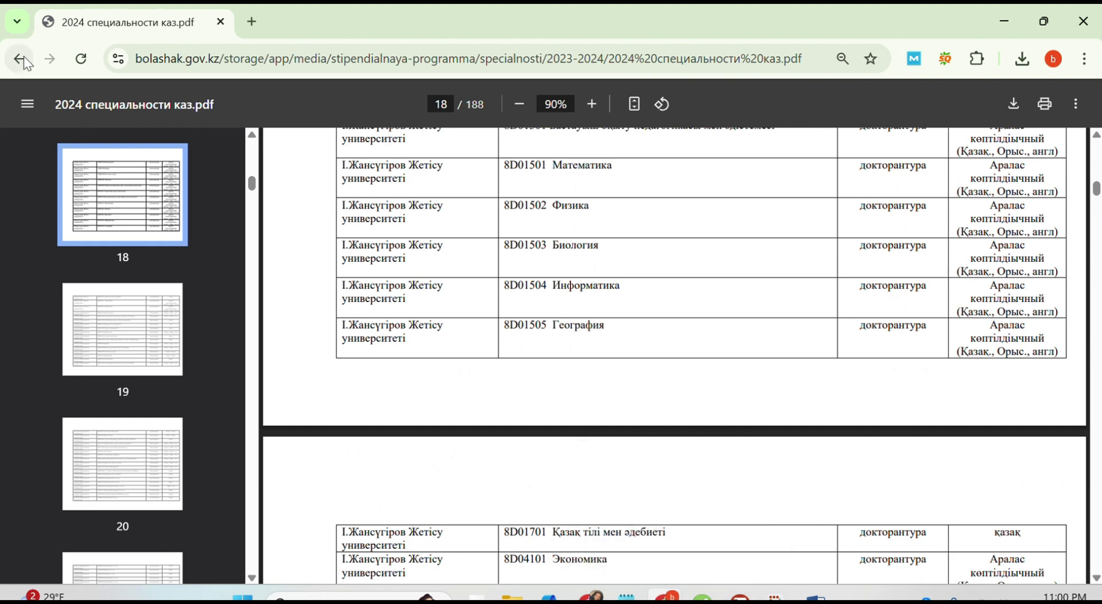
# Step: Return from the PDF to the Specialties page and translate it into English to read it
pyautogui.click(25, 60)
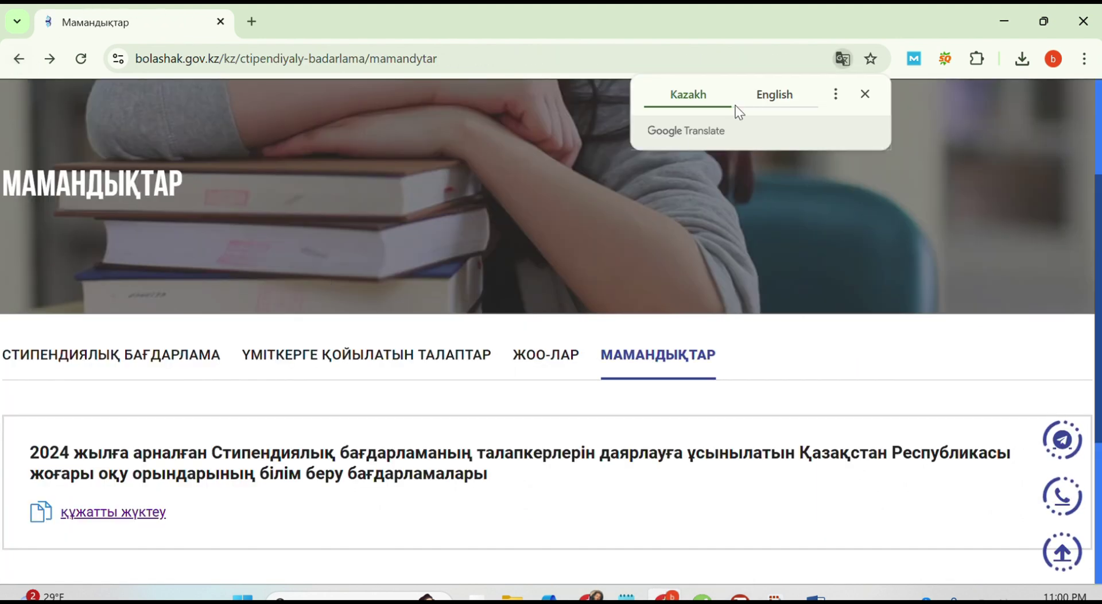
pyautogui.click(769, 95)
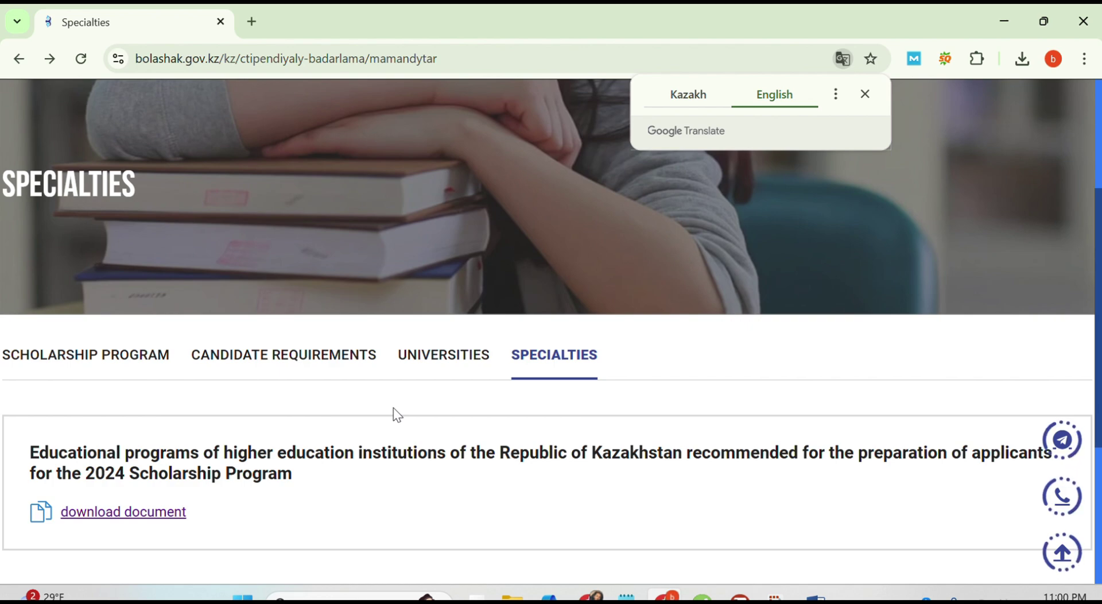
pyautogui.scroll(-4, 397, 414)
pyautogui.scroll(6, 397, 414)
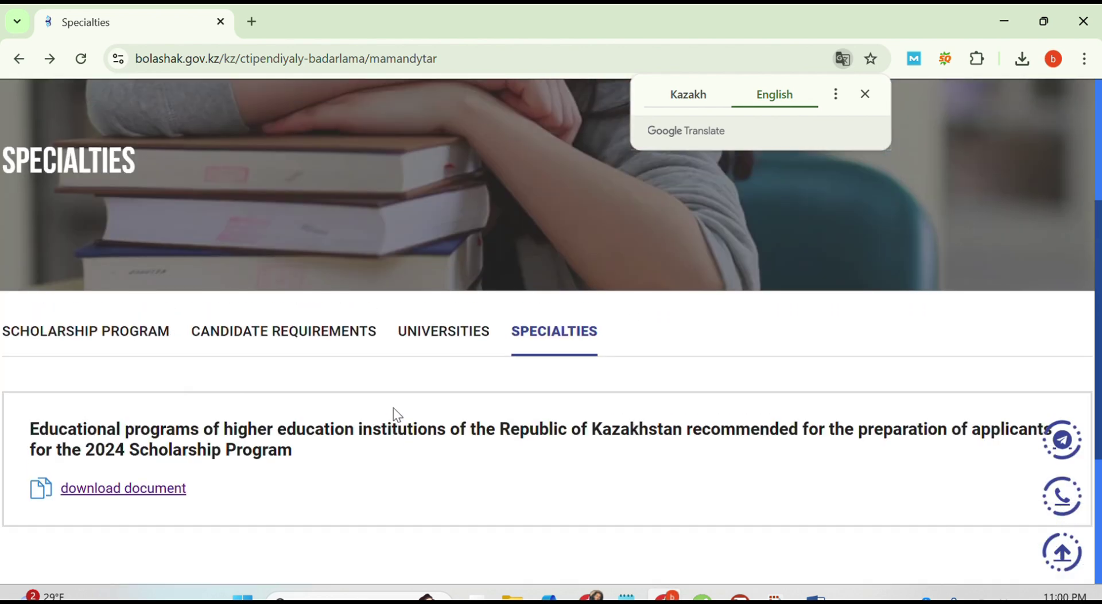
pyautogui.scroll(-4, 396, 414)
pyautogui.scroll(5, 396, 414)
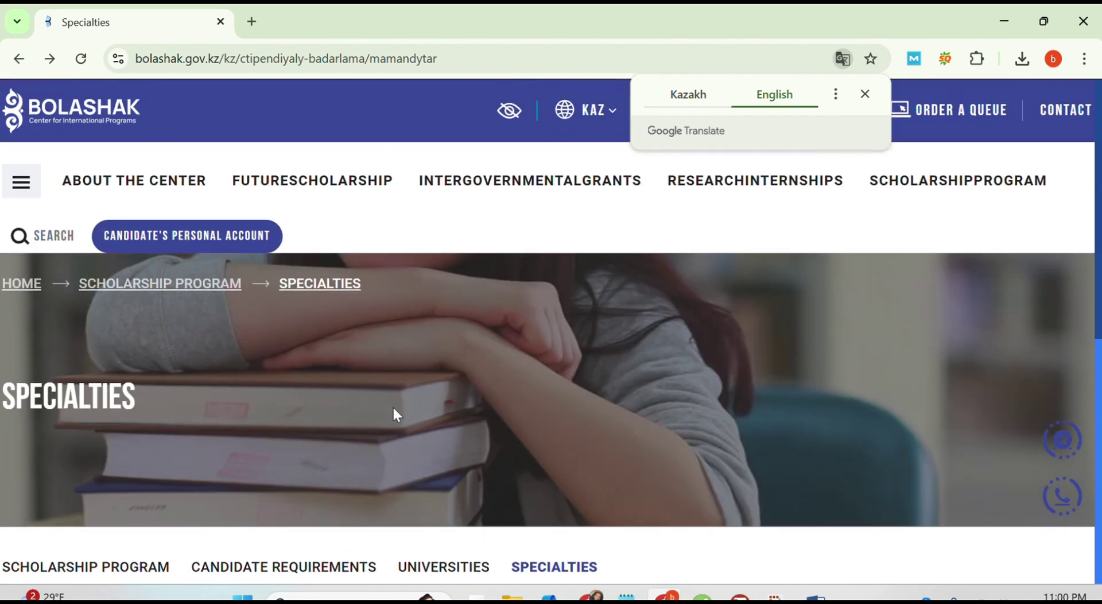
pyautogui.scroll(-3, 395, 410)
pyautogui.scroll(3, 394, 409)
pyautogui.scroll(-2, 396, 413)
pyautogui.scroll(-2, 396, 413)
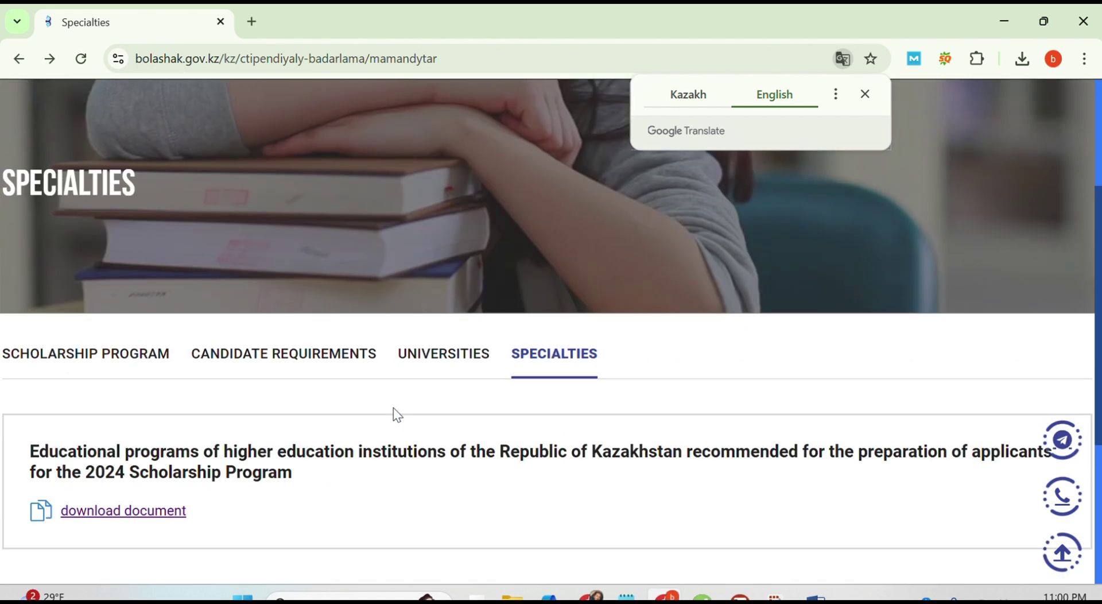
pyautogui.scroll(-1, 395, 409)
pyautogui.click(113, 317)
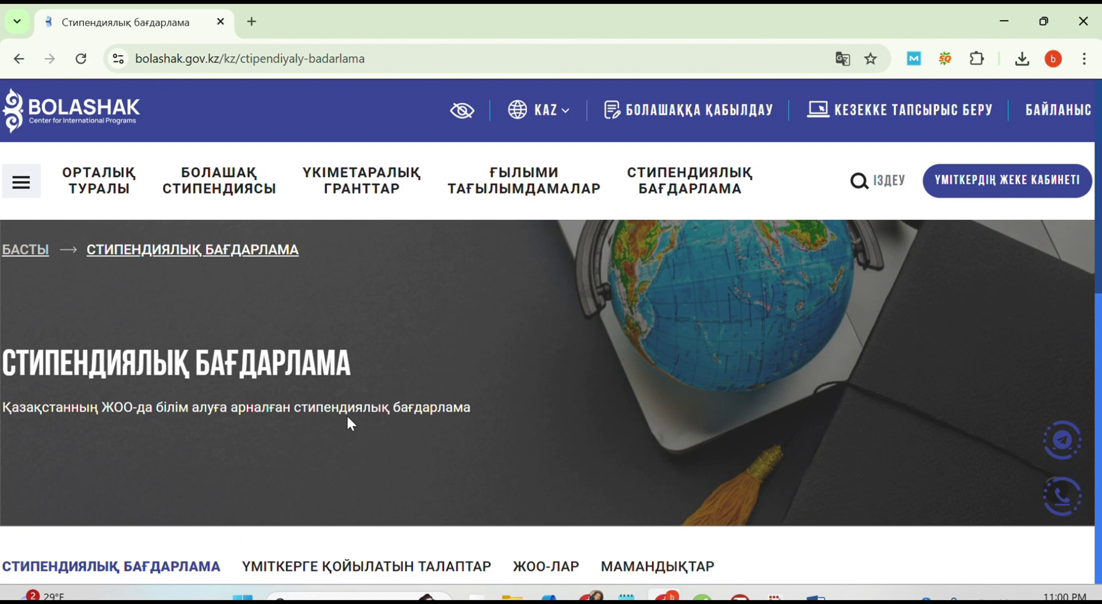
pyautogui.scroll(-7, 347, 415)
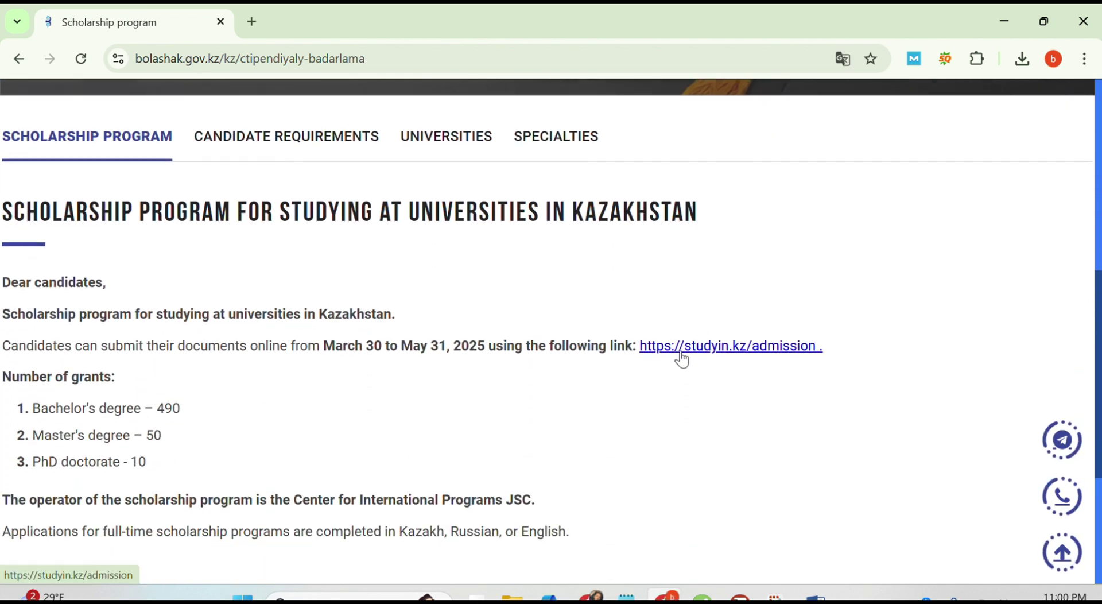
pyautogui.click(724, 351)
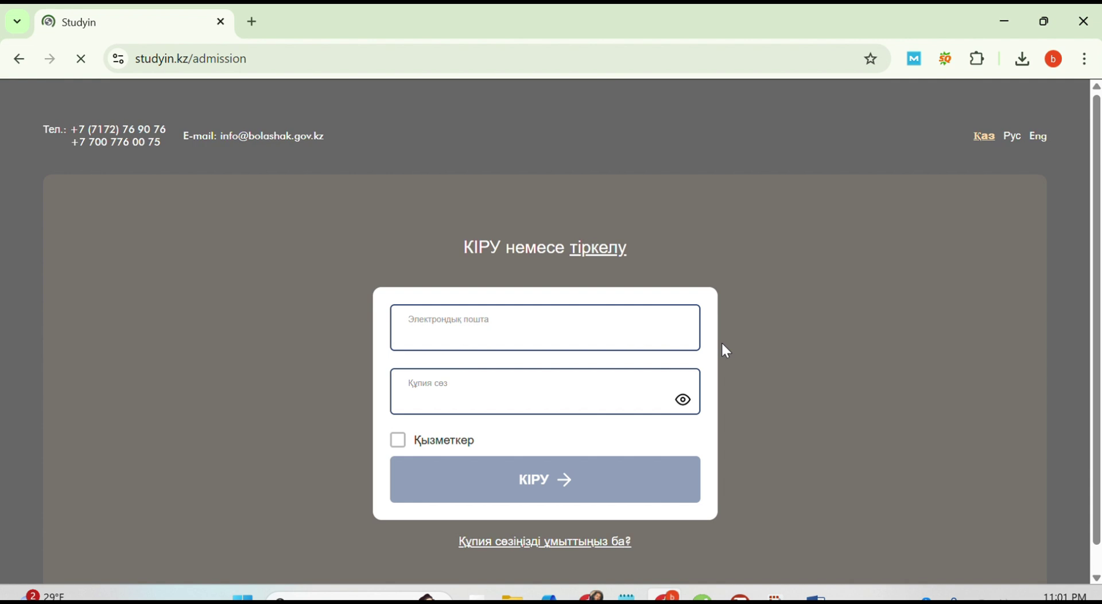
# Step: Switch the studyin.kz admission page to English and open the new-applicant registration form
pyautogui.click(1039, 138)
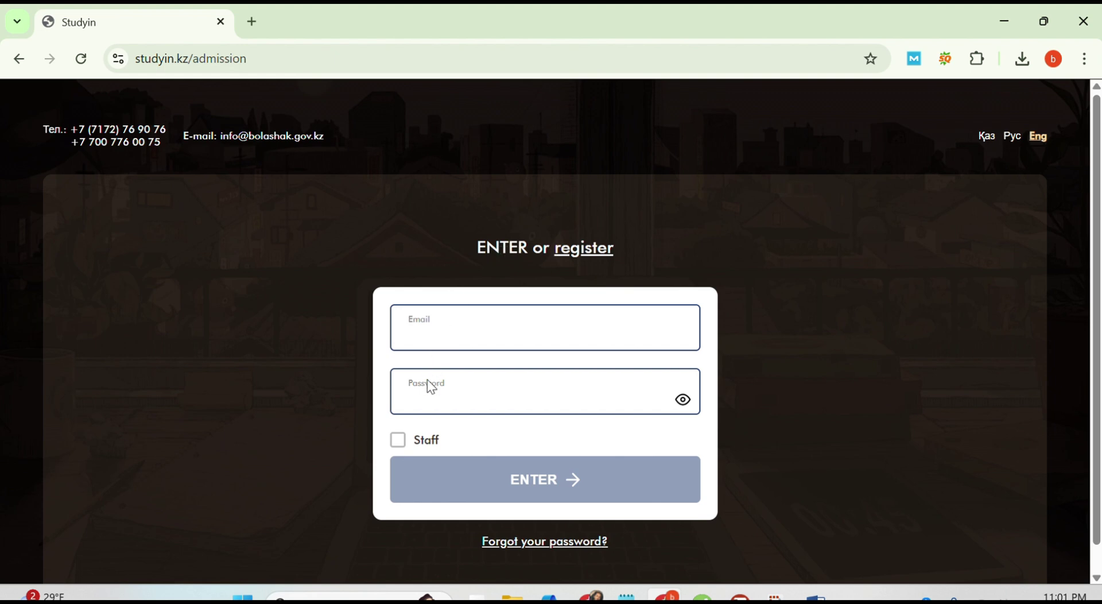
pyautogui.scroll(-1, 431, 389)
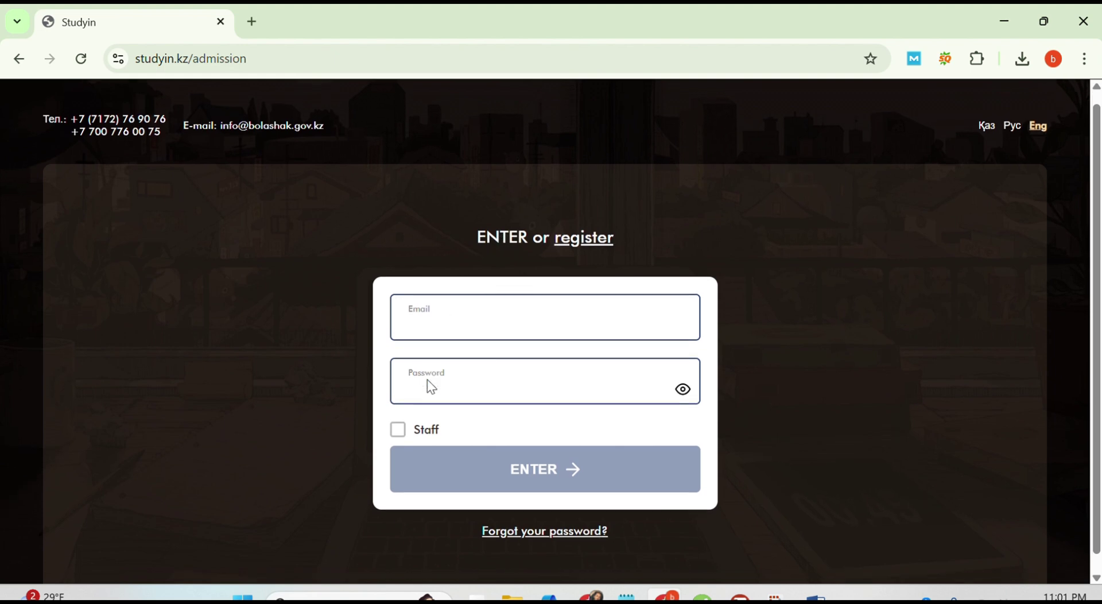
pyautogui.click(576, 230)
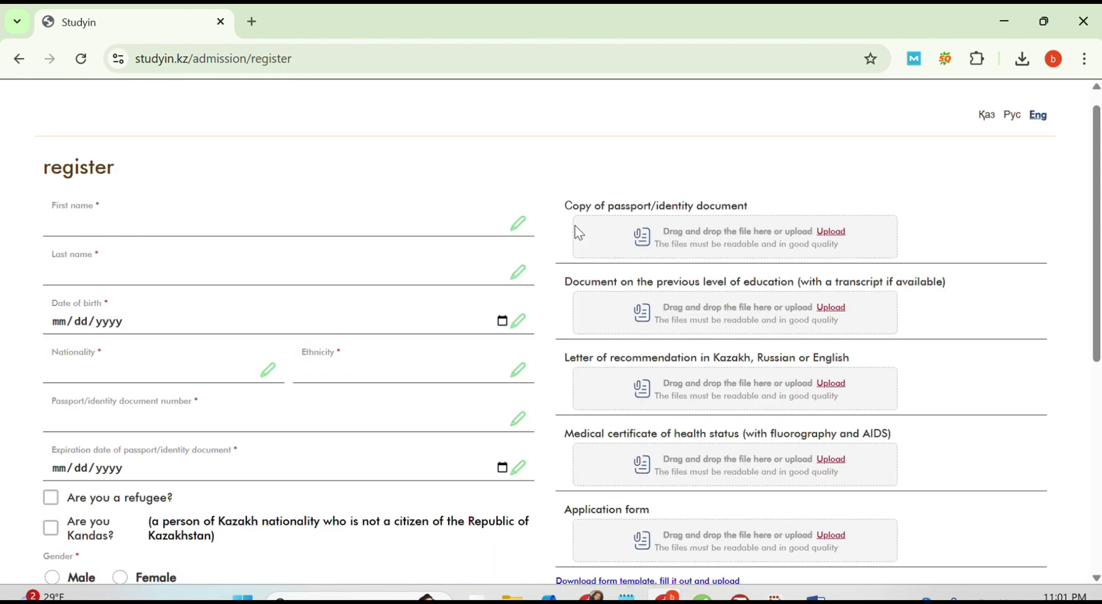
pyautogui.scroll(-7, 455, 251)
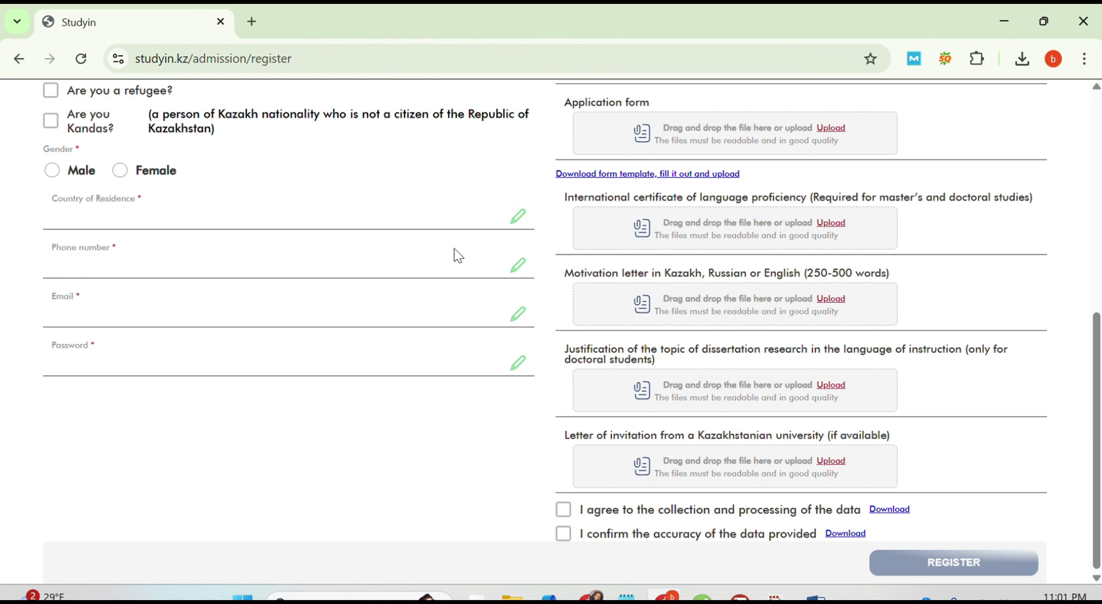
pyautogui.scroll(8, 454, 251)
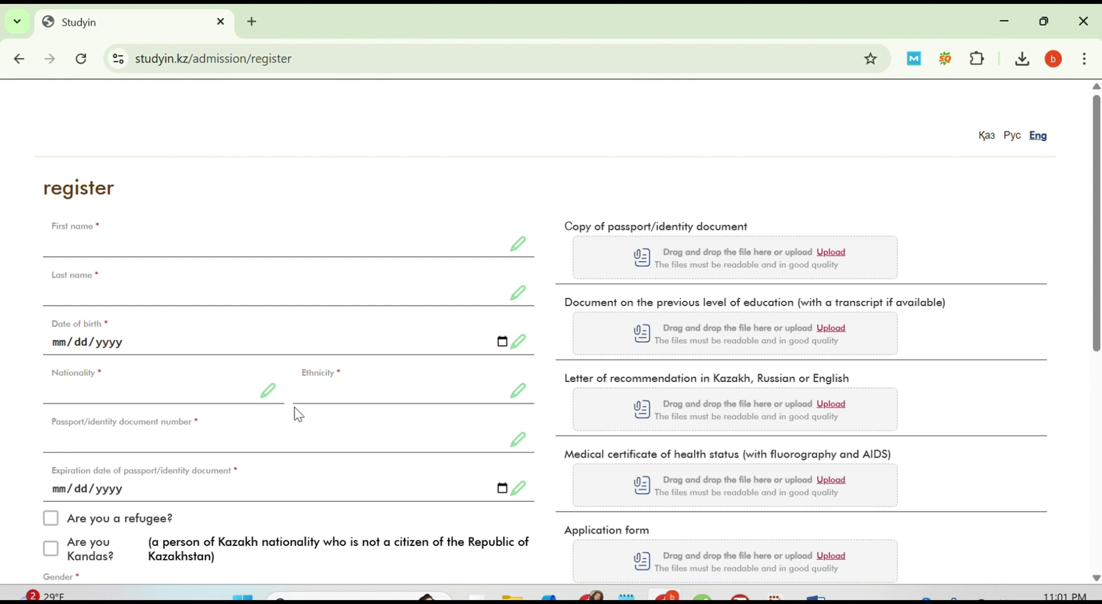
# Step: Review the registration form down to the Register button, then scroll back up
pyautogui.scroll(-1, 299, 414)
pyautogui.scroll(-1, 298, 414)
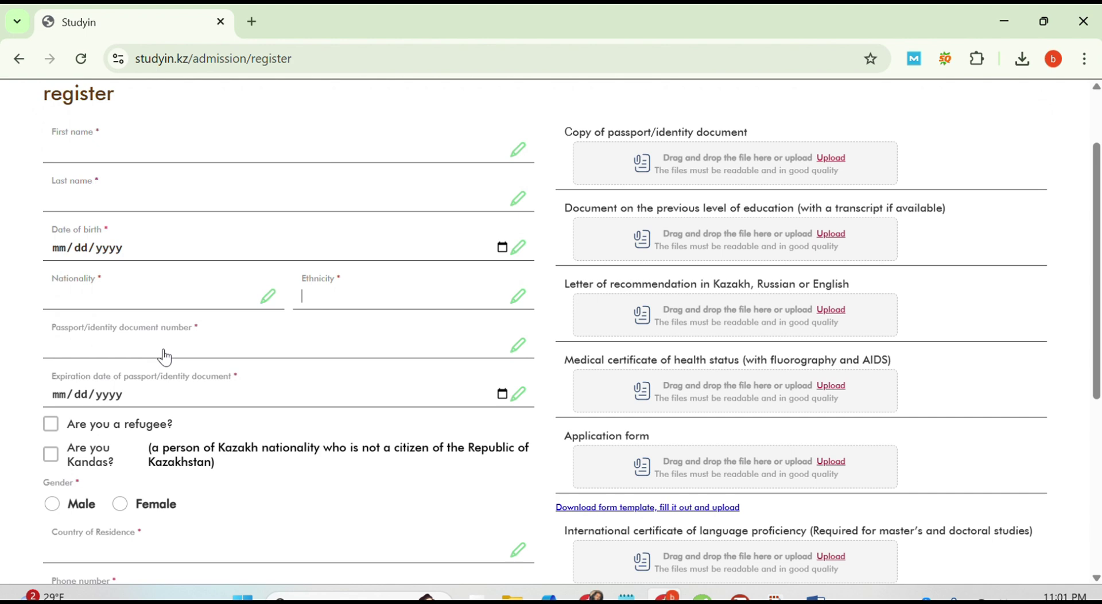
pyautogui.scroll(-2, 165, 357)
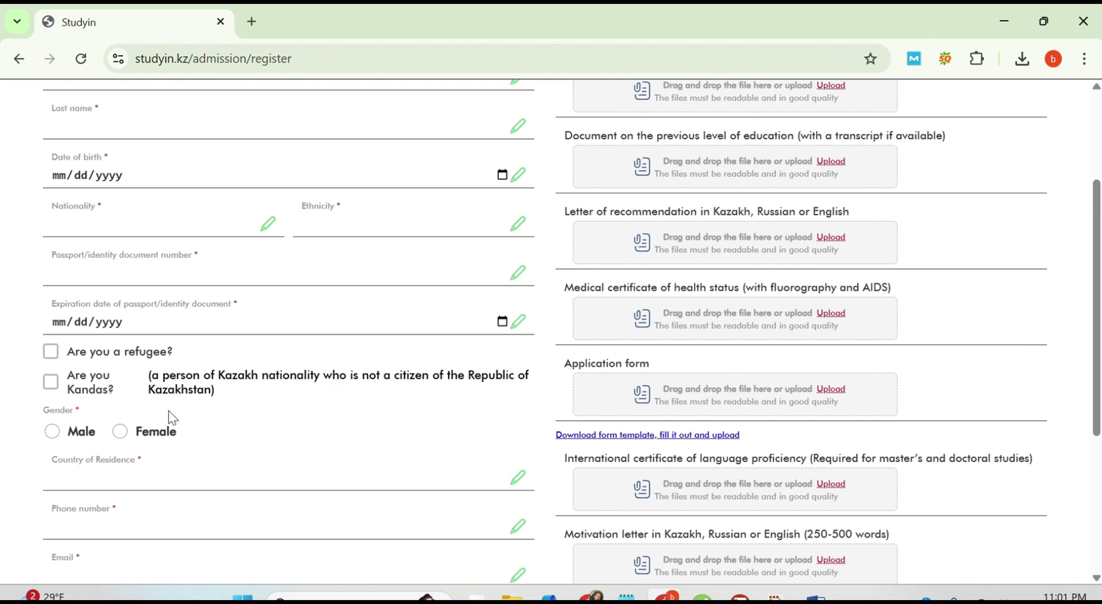
pyautogui.scroll(-1, 172, 450)
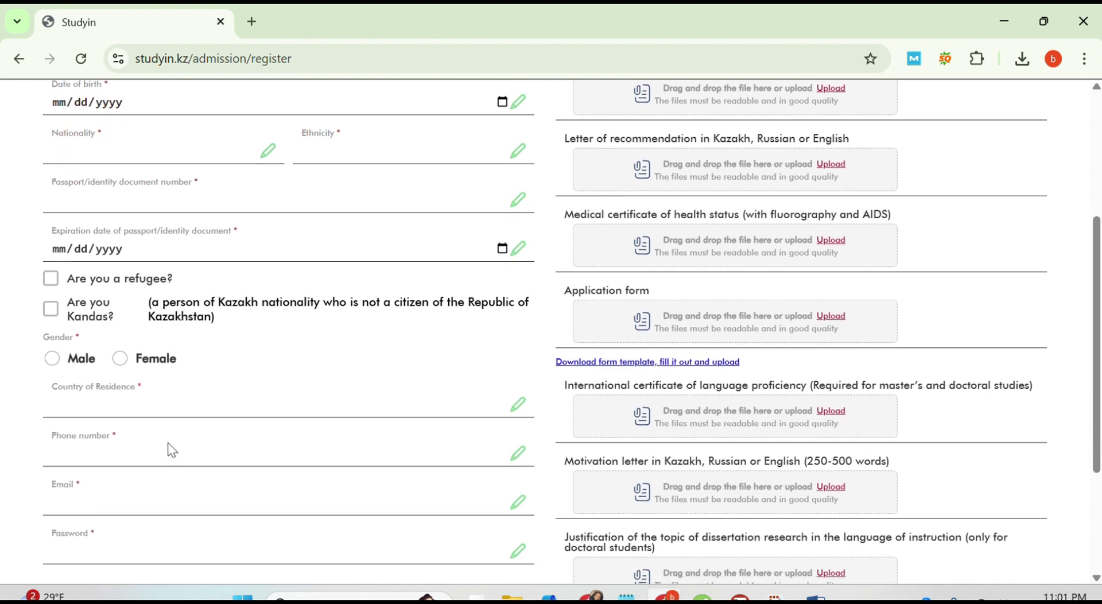
pyautogui.scroll(-1, 179, 397)
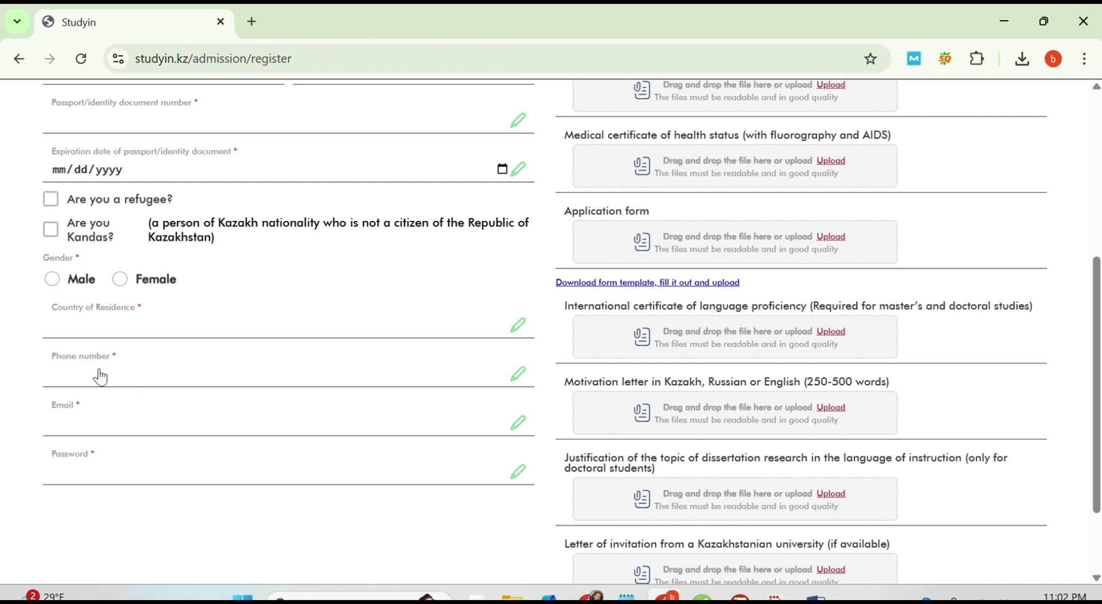
pyautogui.scroll(-1, 99, 376)
pyautogui.scroll(-1, 100, 376)
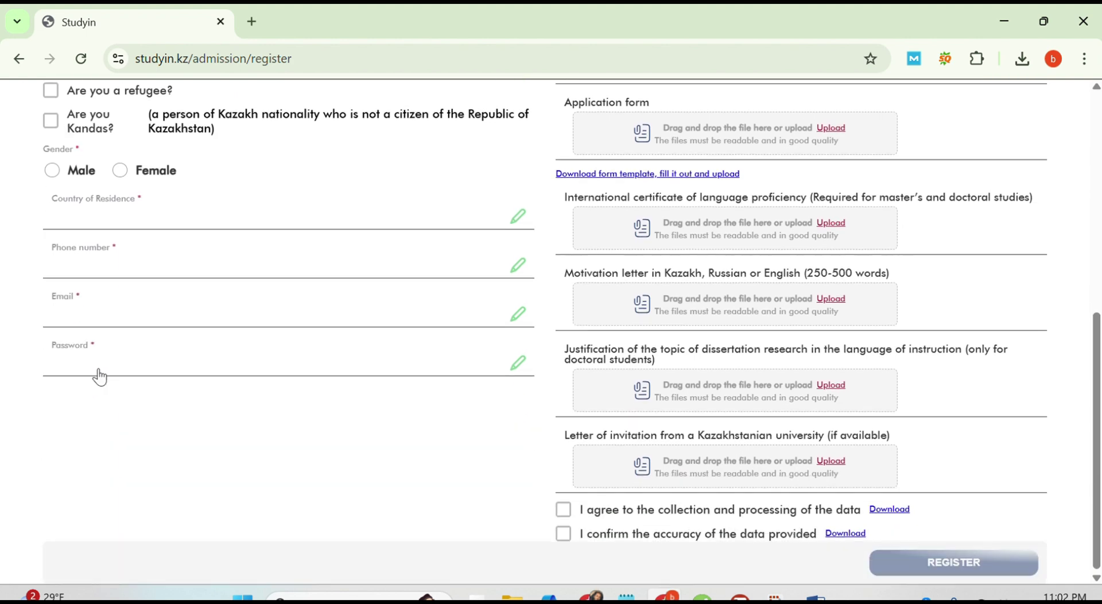
pyautogui.scroll(7, 100, 376)
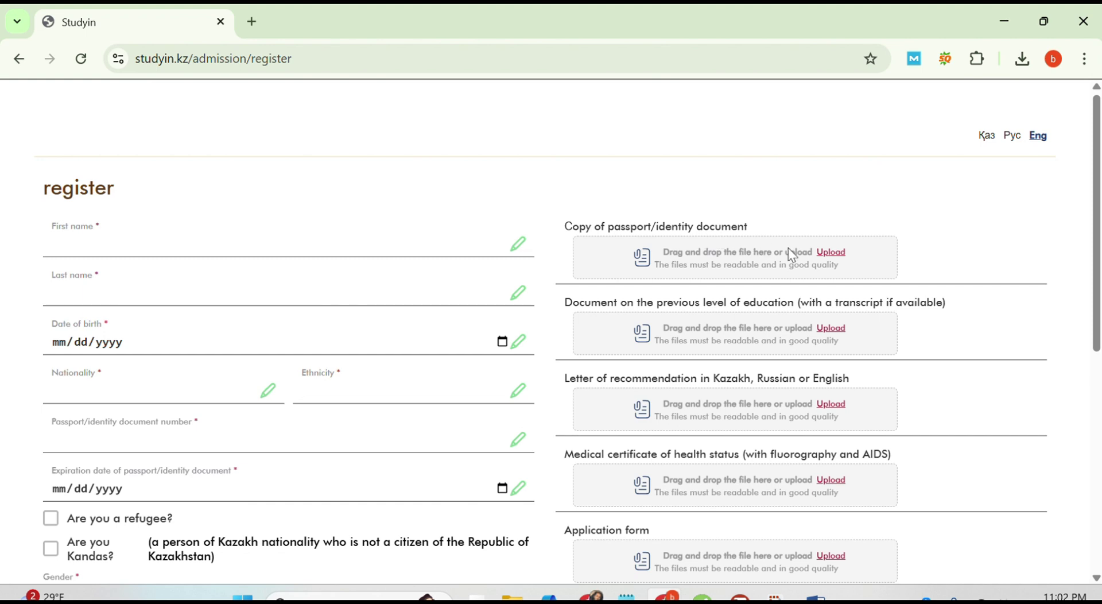
# Step: After cancelling a passport-copy upload, download Form_Template_en.docx and open it in Word
pyautogui.click(831, 258)
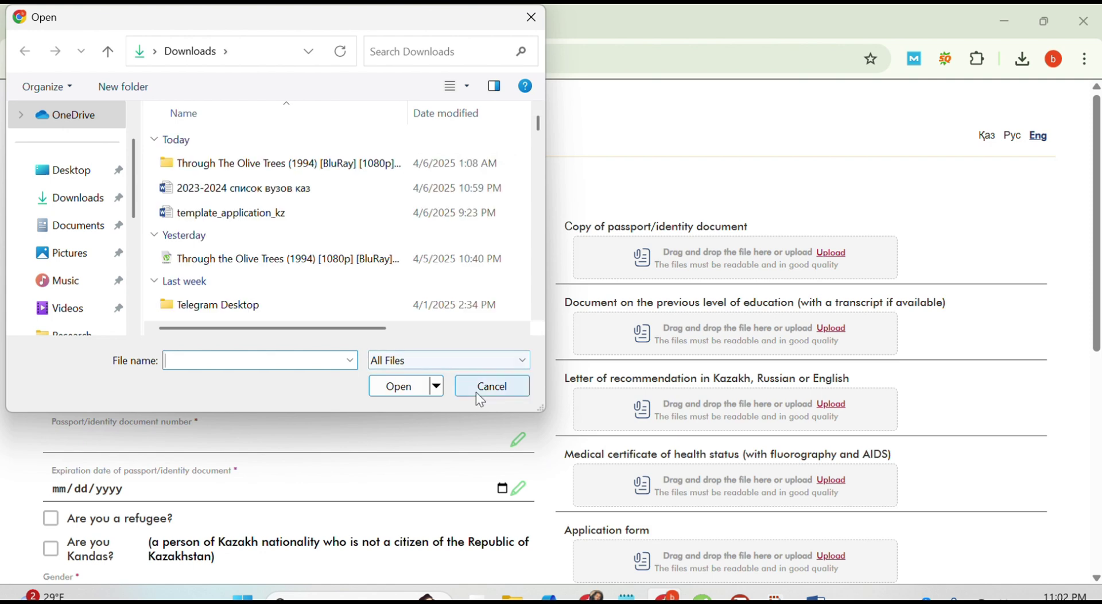
pyautogui.click(476, 391)
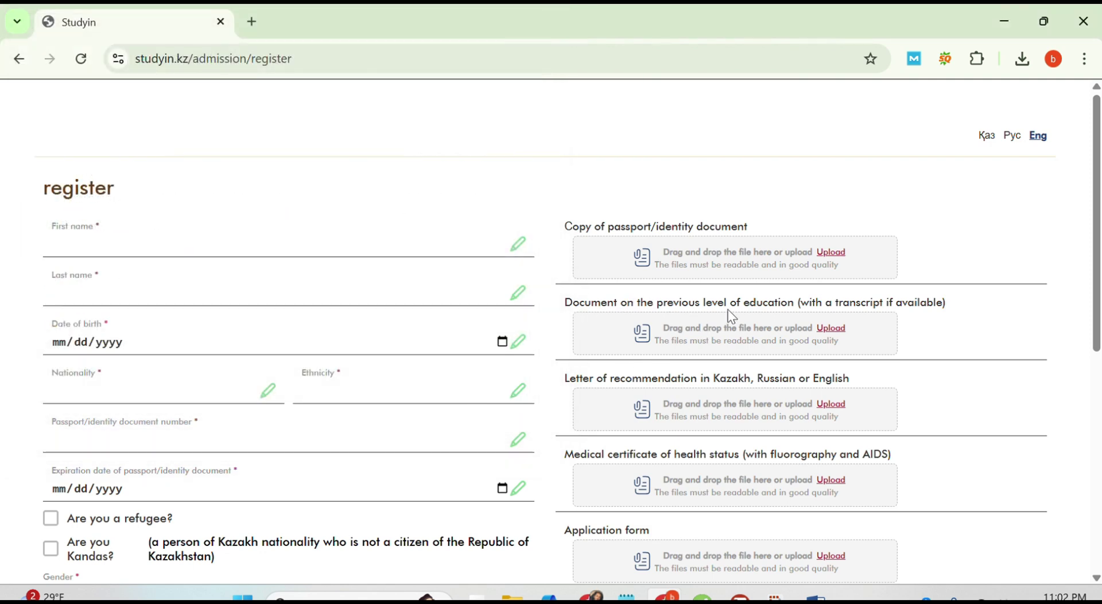
pyautogui.scroll(-1, 787, 319)
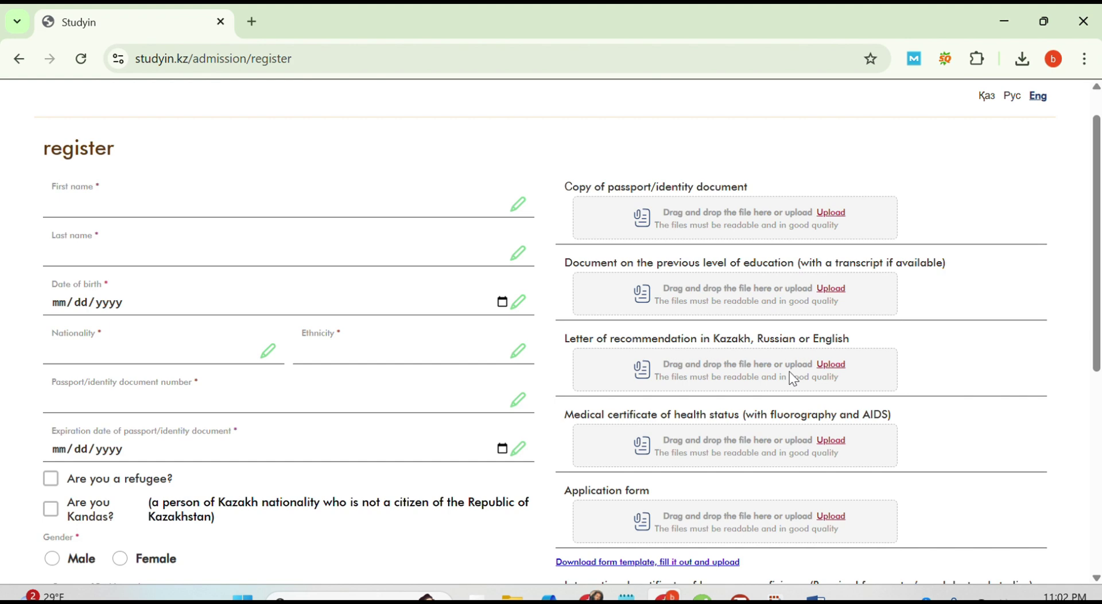
pyautogui.scroll(-1, 789, 371)
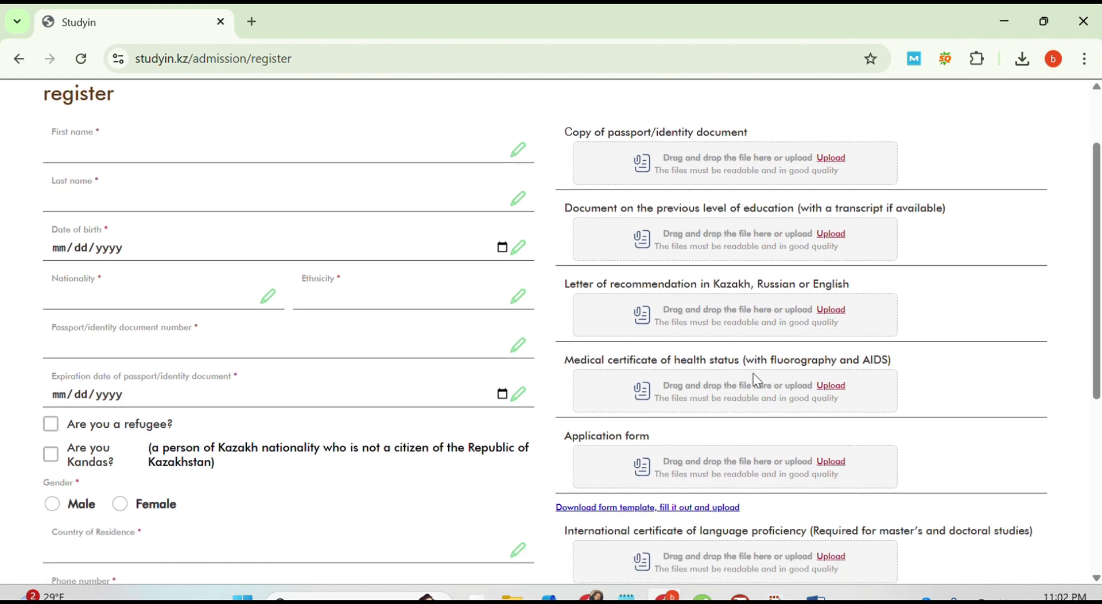
pyautogui.scroll(-1, 783, 390)
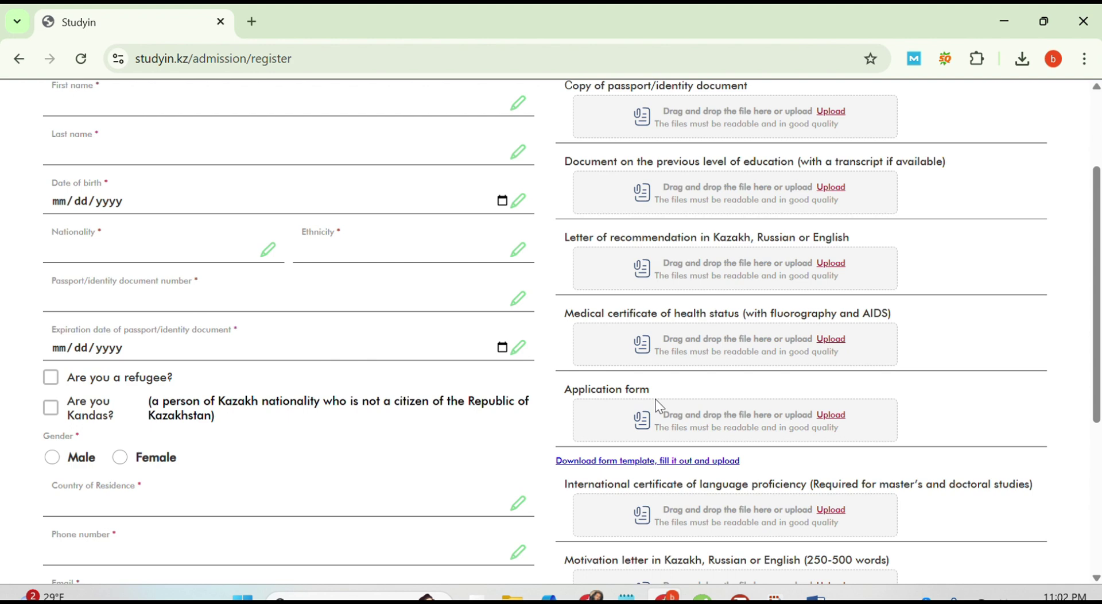
pyautogui.scroll(-1, 659, 406)
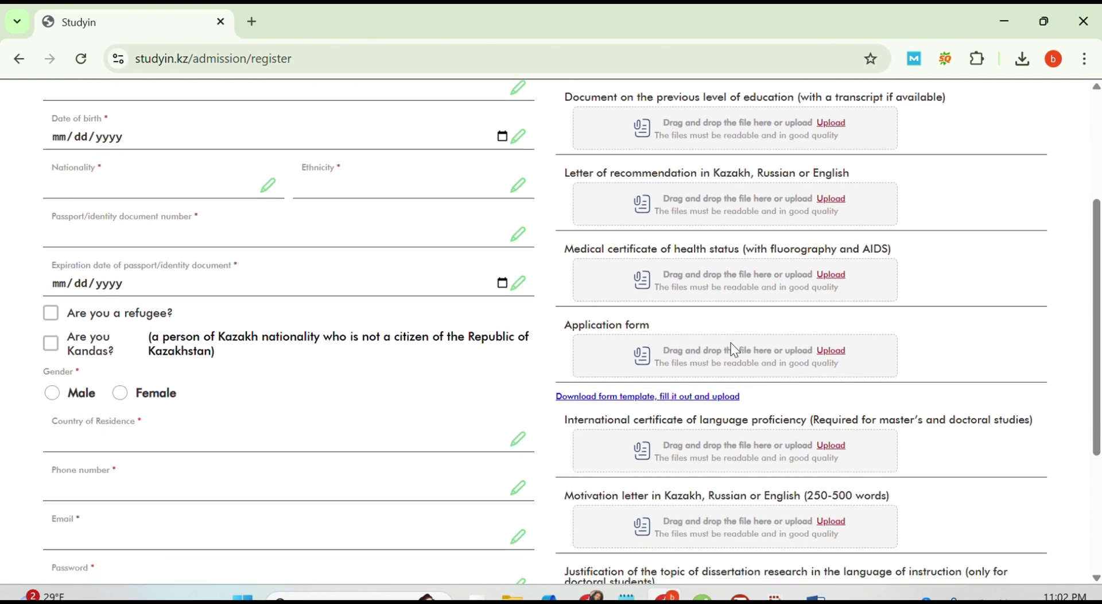
pyautogui.scroll(-1, 729, 343)
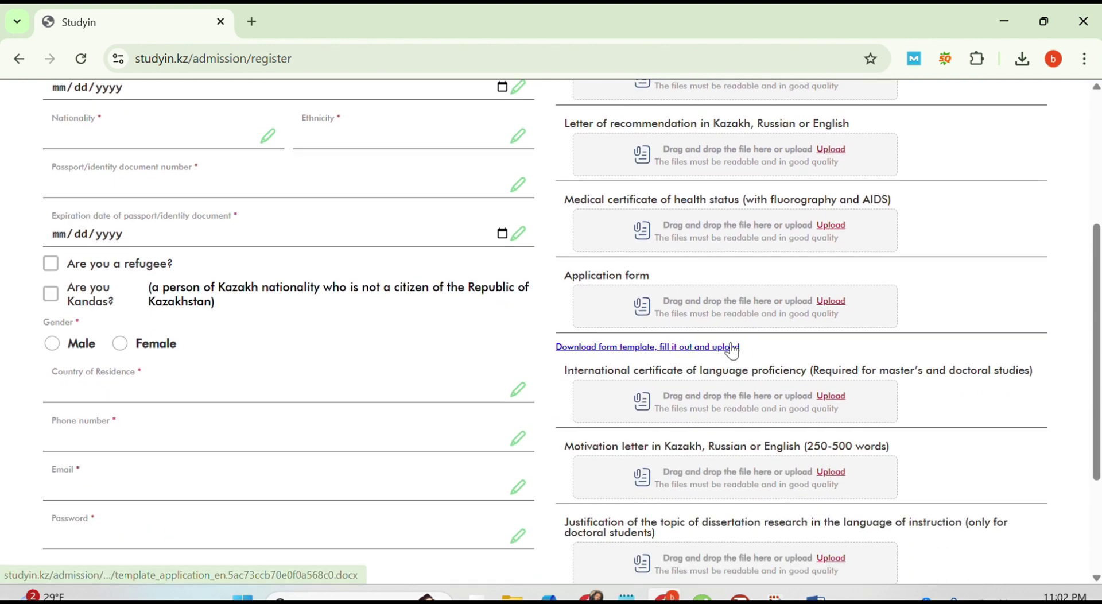
pyautogui.click(630, 349)
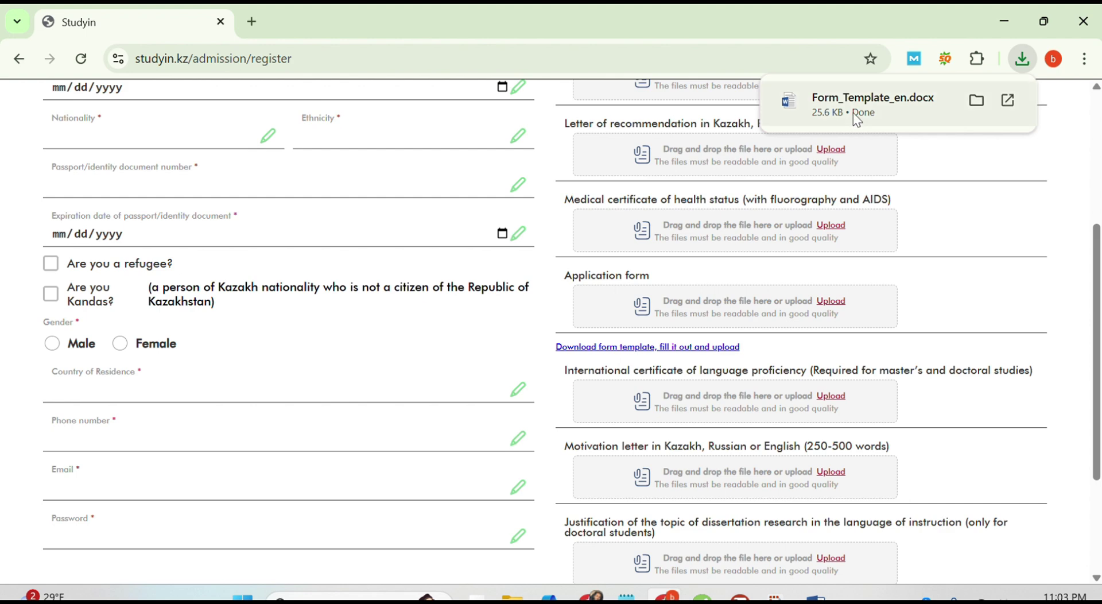
pyautogui.click(853, 112)
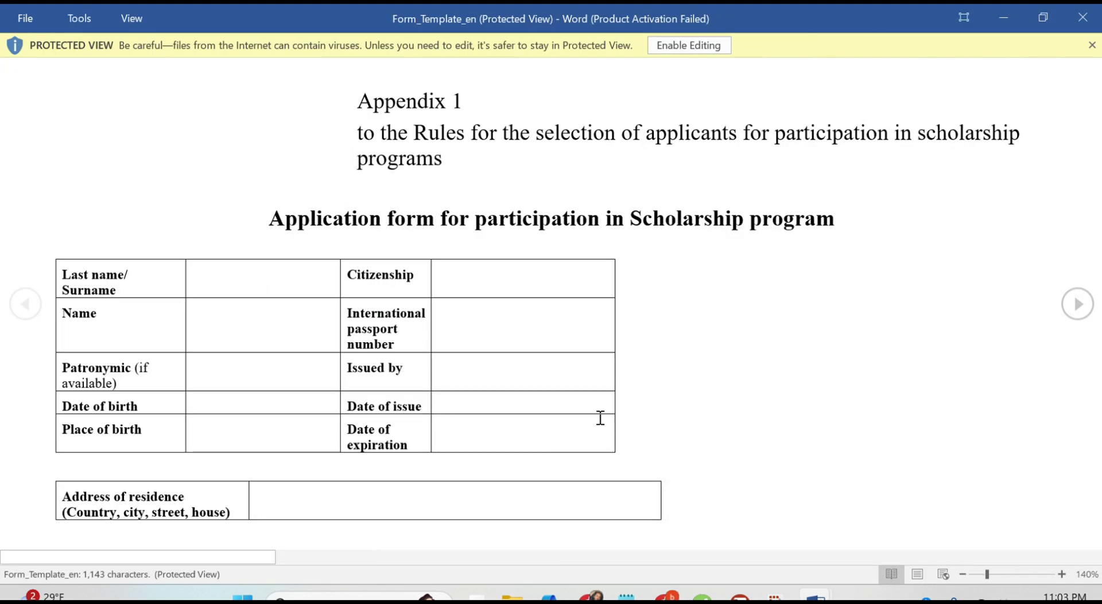
# Step: Close Form_Template_en and the '2023-2024 список вузов каз' document in Word
pyautogui.scroll(-5, 758, 441)
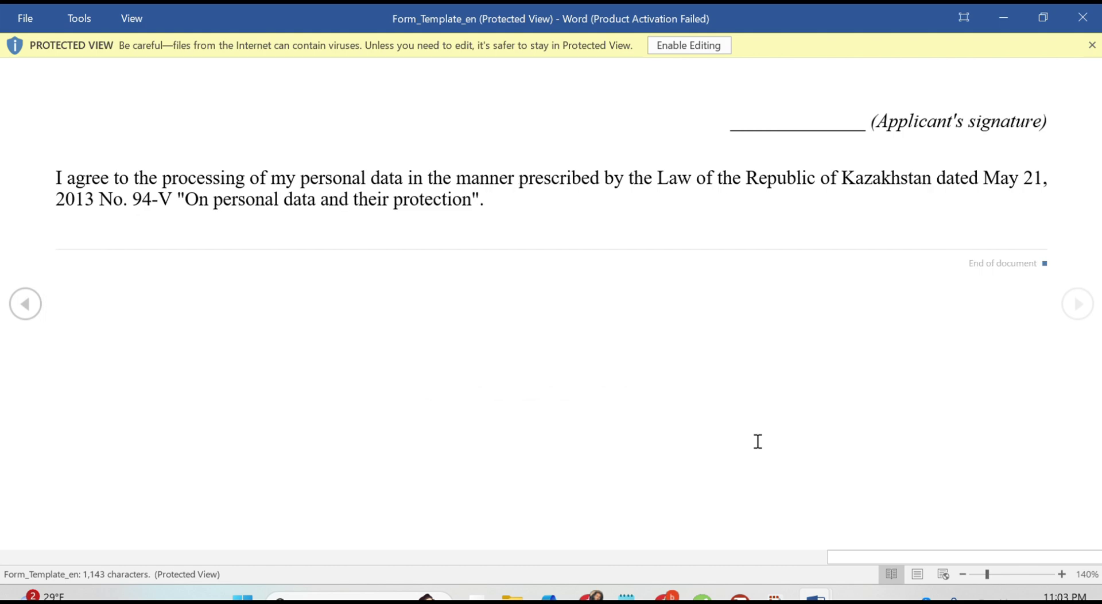
pyautogui.click(1092, 18)
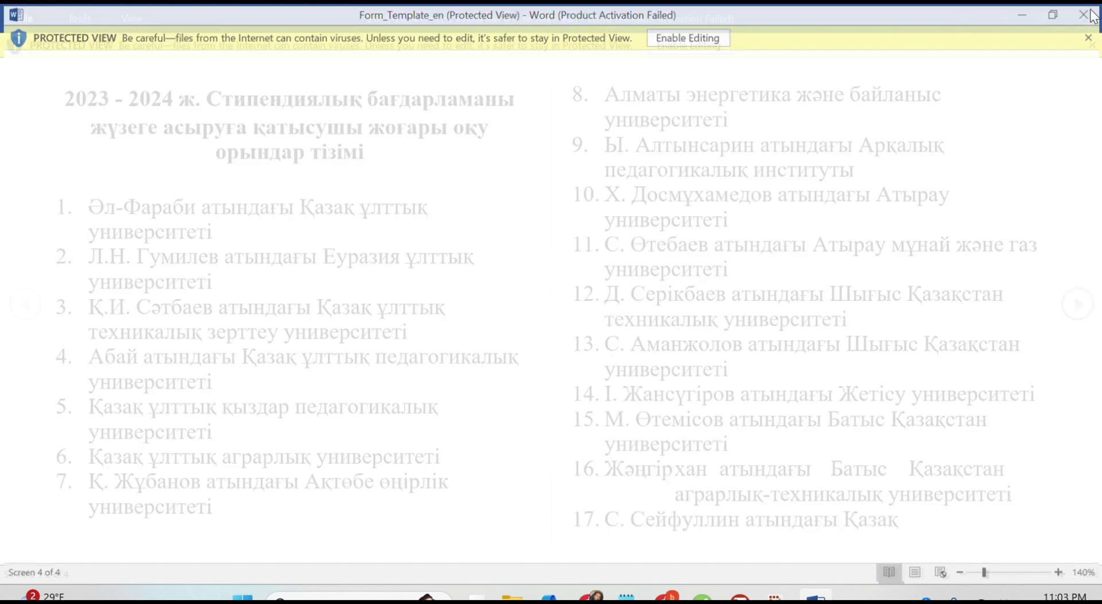
pyautogui.click(1083, 17)
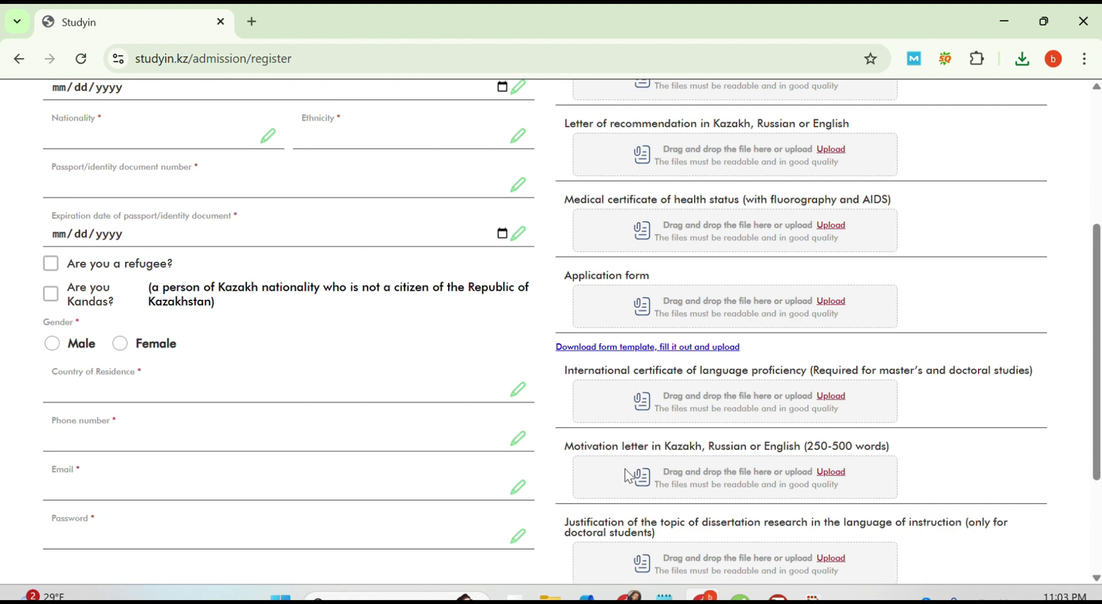
# Step: Scroll the registration form down to the Register button
pyautogui.scroll(-3, 628, 476)
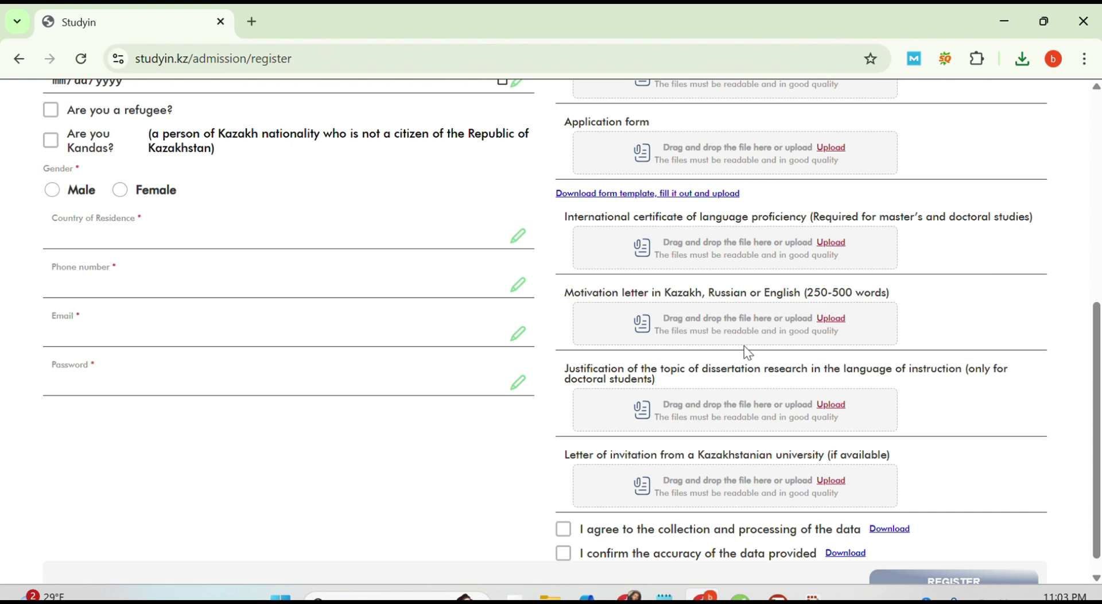
pyautogui.scroll(-1, 745, 346)
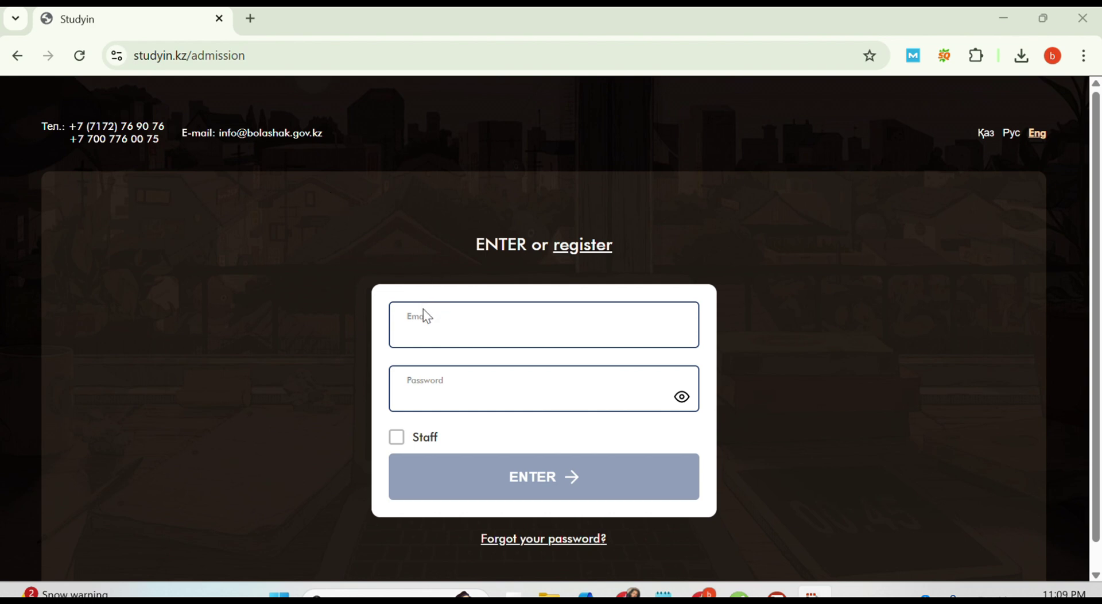
pyautogui.click(447, 329)
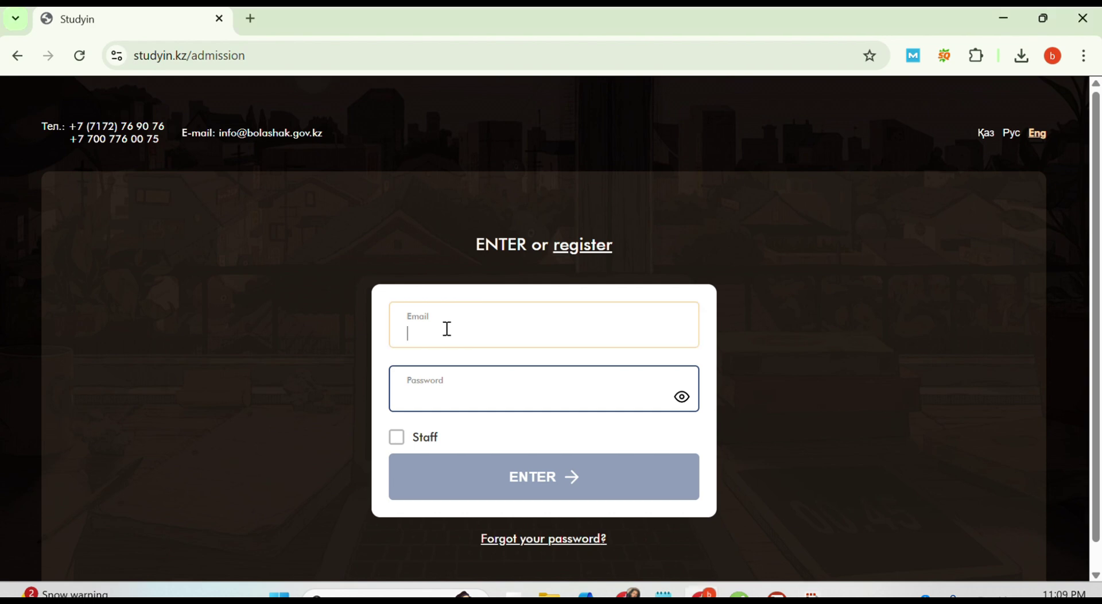
pyautogui.click(1052, 57)
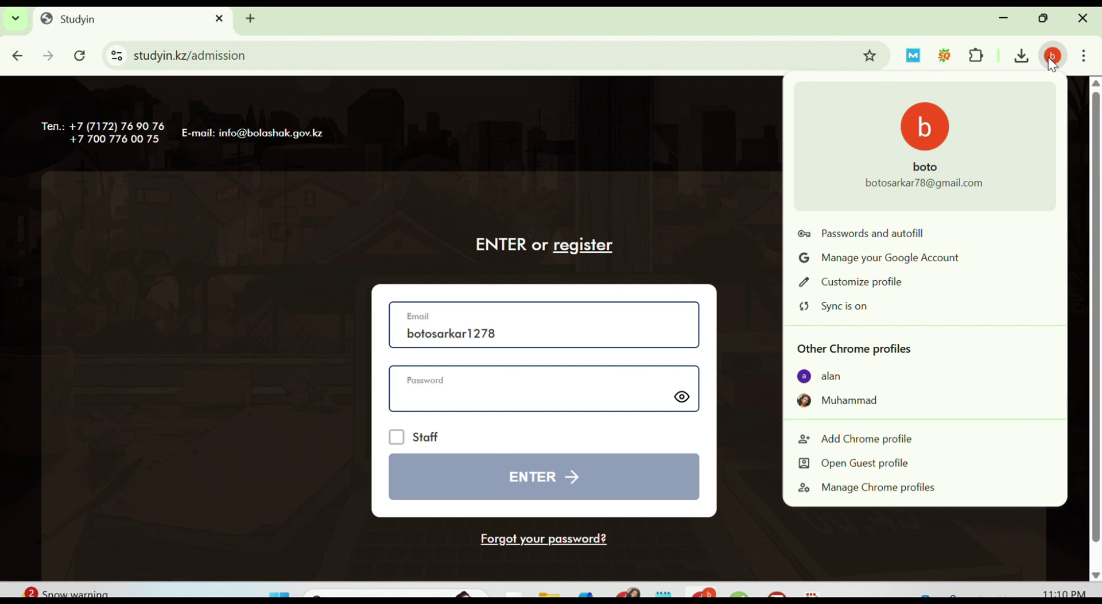
pyautogui.click(1049, 58)
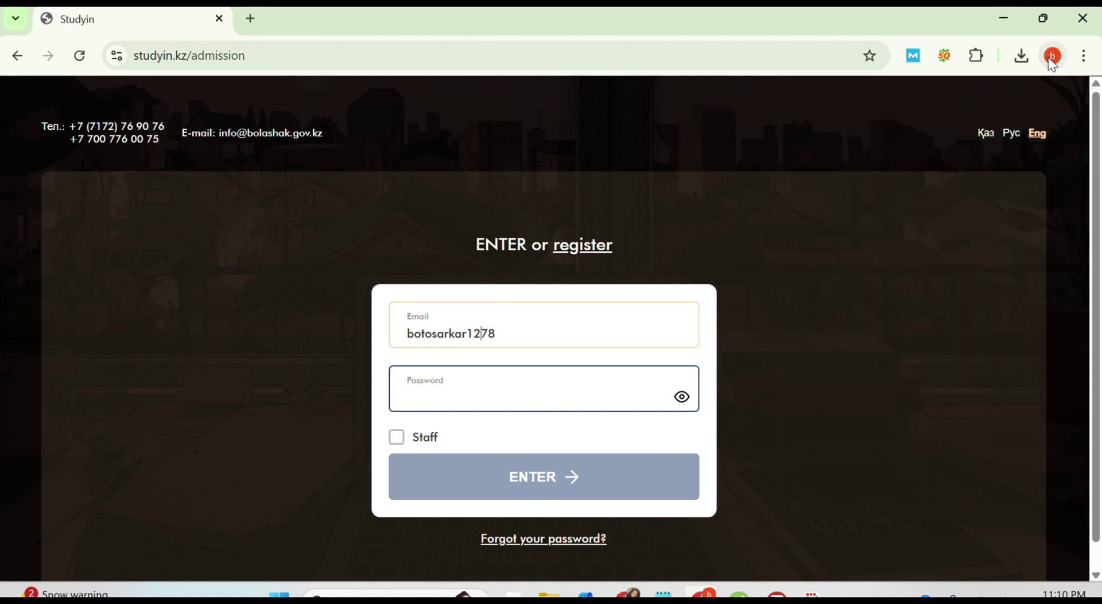
pyautogui.press('BackSpace')
pyautogui.press('BackSpace')
pyautogui.write('@gmail.com')
pyautogui.click(464, 404)
pyautogui.write('••')
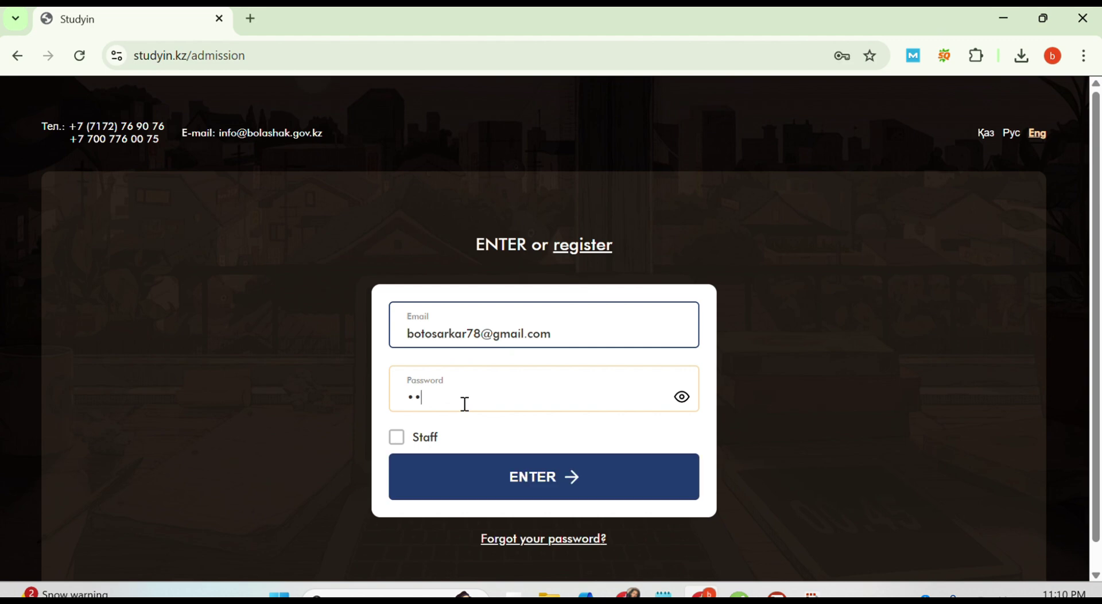
pyautogui.write('••••••••')
pyautogui.click(524, 484)
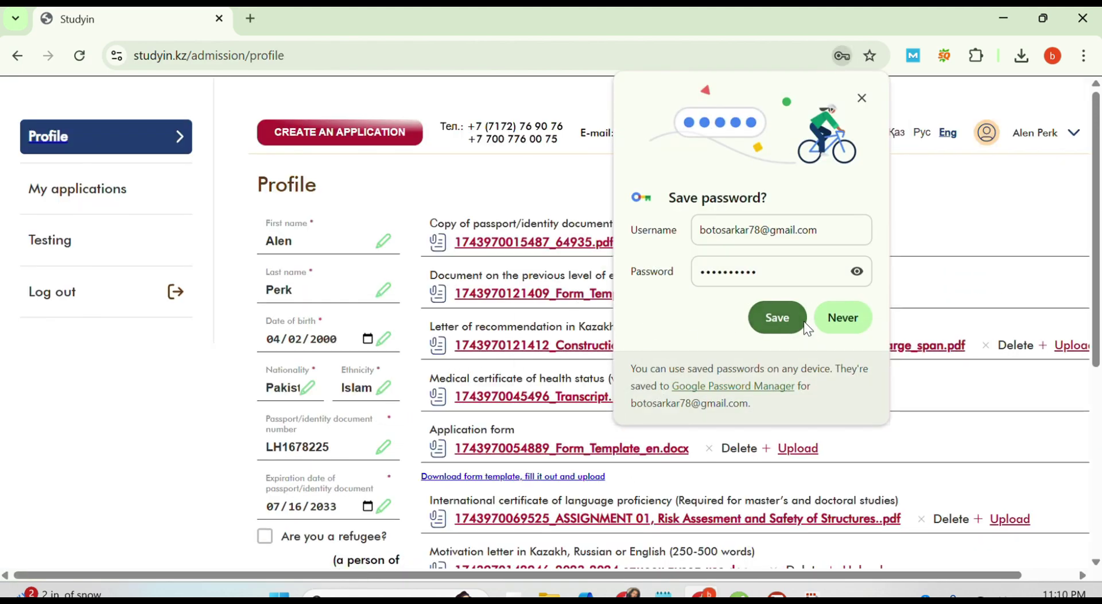
# Step: Decline Chrome's password-save offer, then scroll the profile's uploaded documents down and back up
pyautogui.click(841, 318)
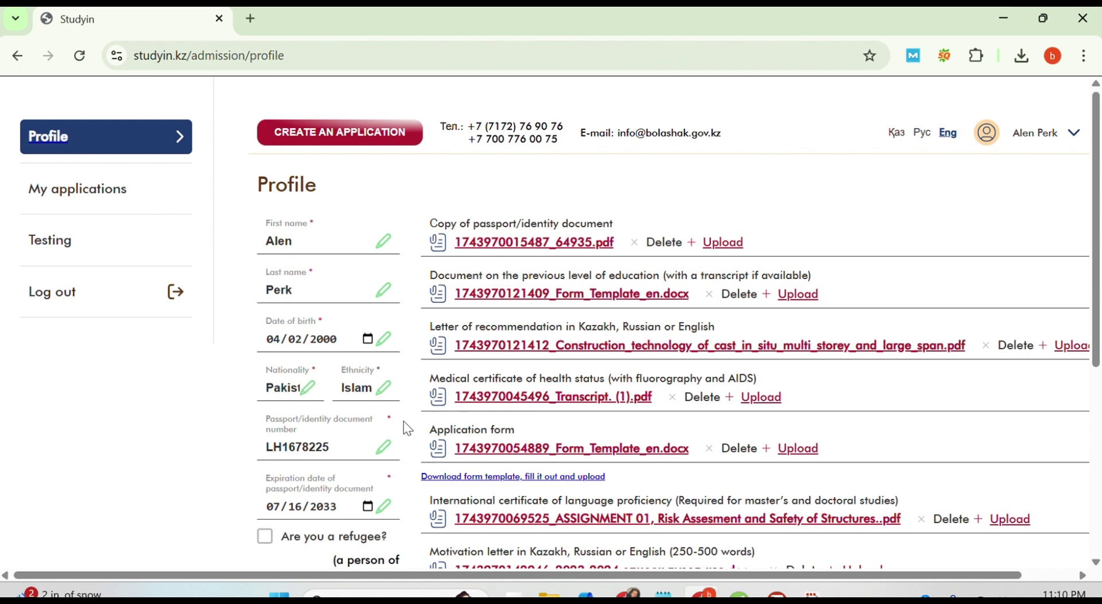
pyautogui.scroll(-5, 449, 384)
pyautogui.scroll(5, 449, 383)
pyautogui.scroll(-5, 589, 419)
pyautogui.scroll(5, 589, 419)
pyautogui.scroll(-5, 591, 421)
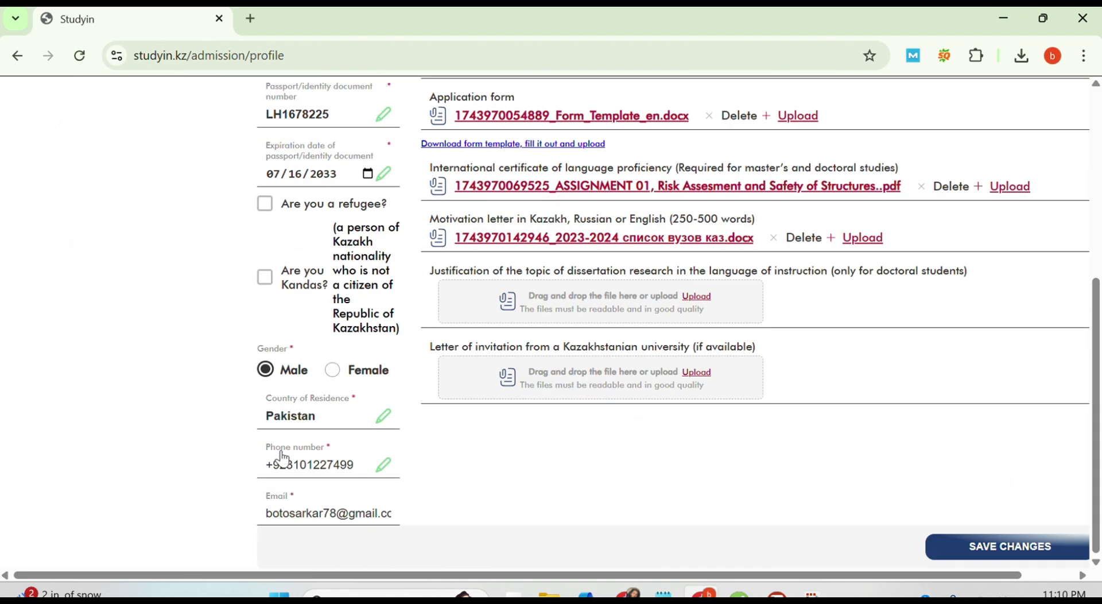
pyautogui.scroll(5, 455, 310)
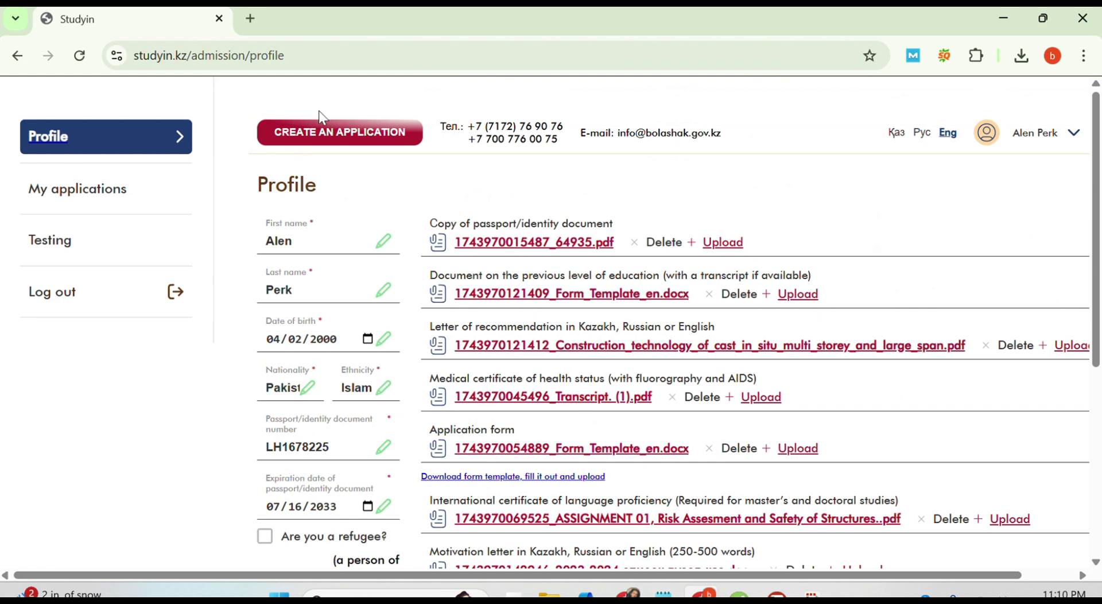
# Step: Start a new application and continue to its step 2
pyautogui.click(322, 138)
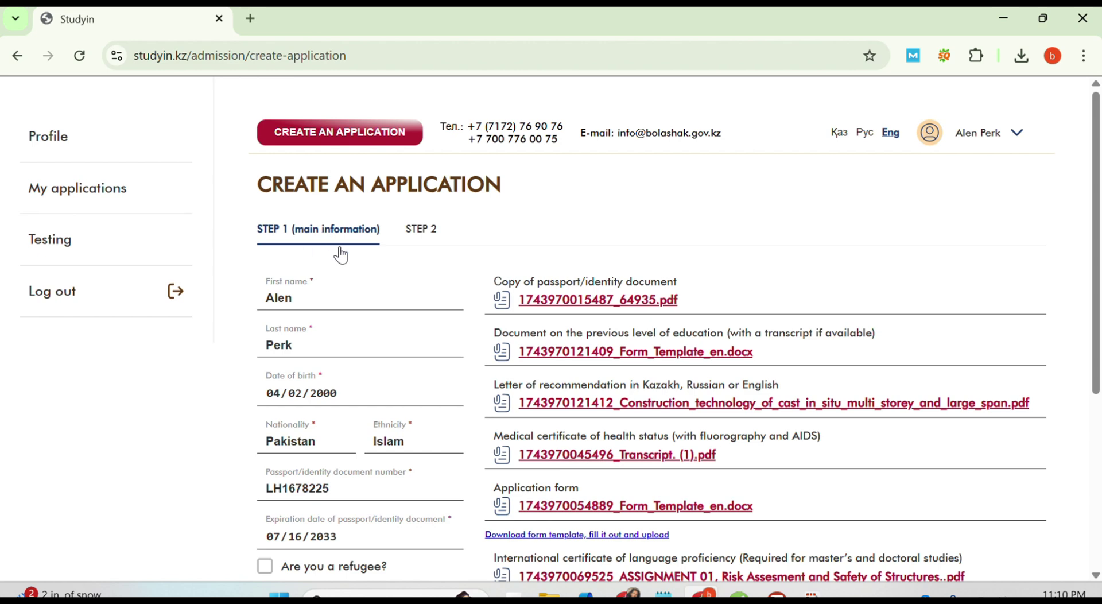
pyautogui.scroll(-3, 410, 321)
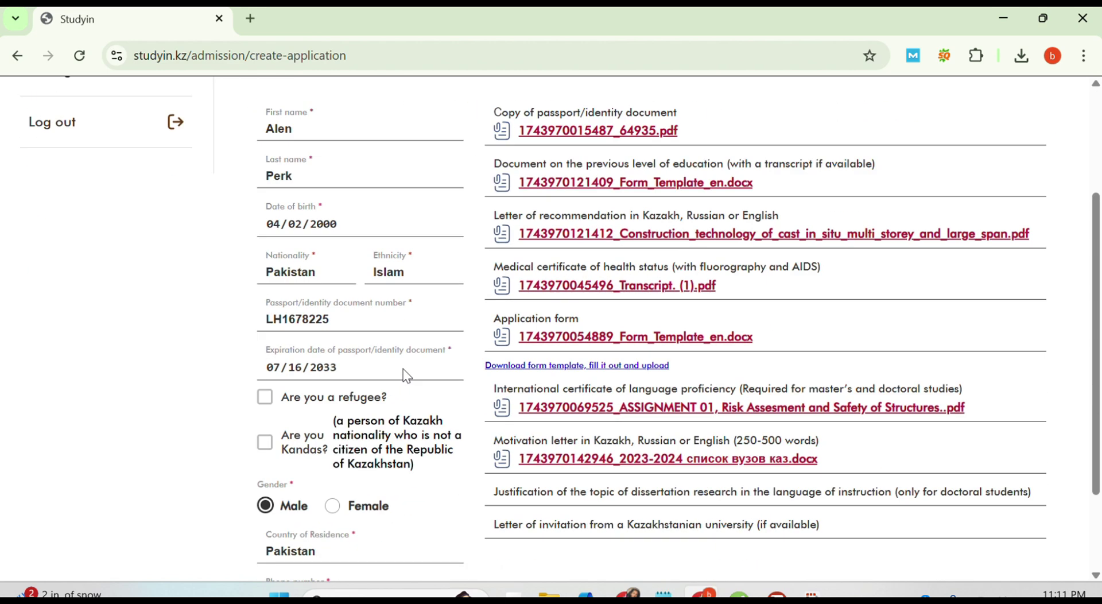
pyautogui.scroll(-2, 403, 369)
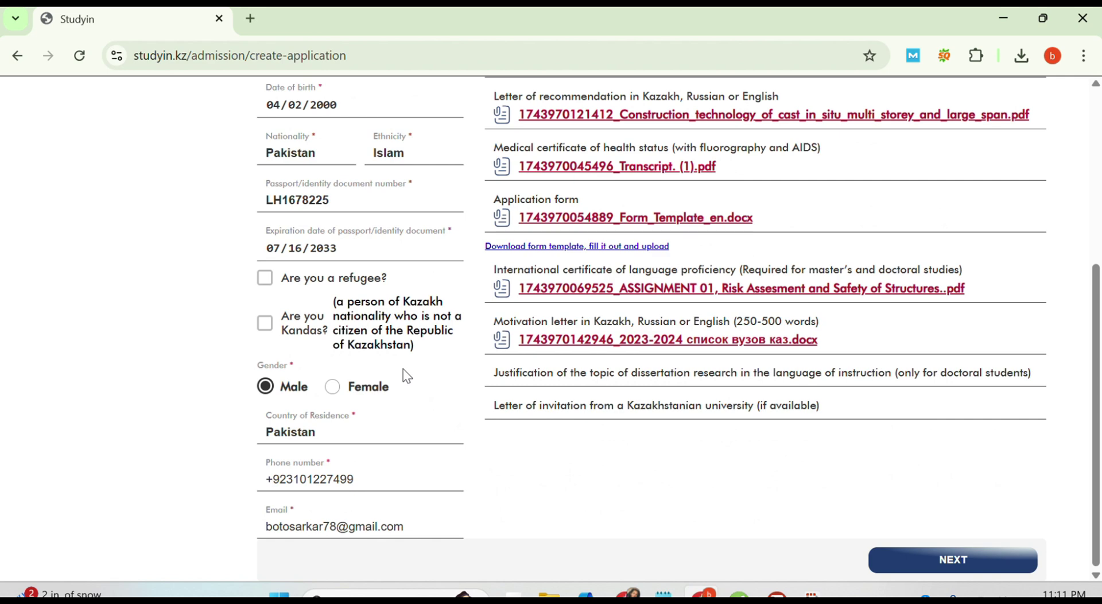
pyautogui.click(919, 562)
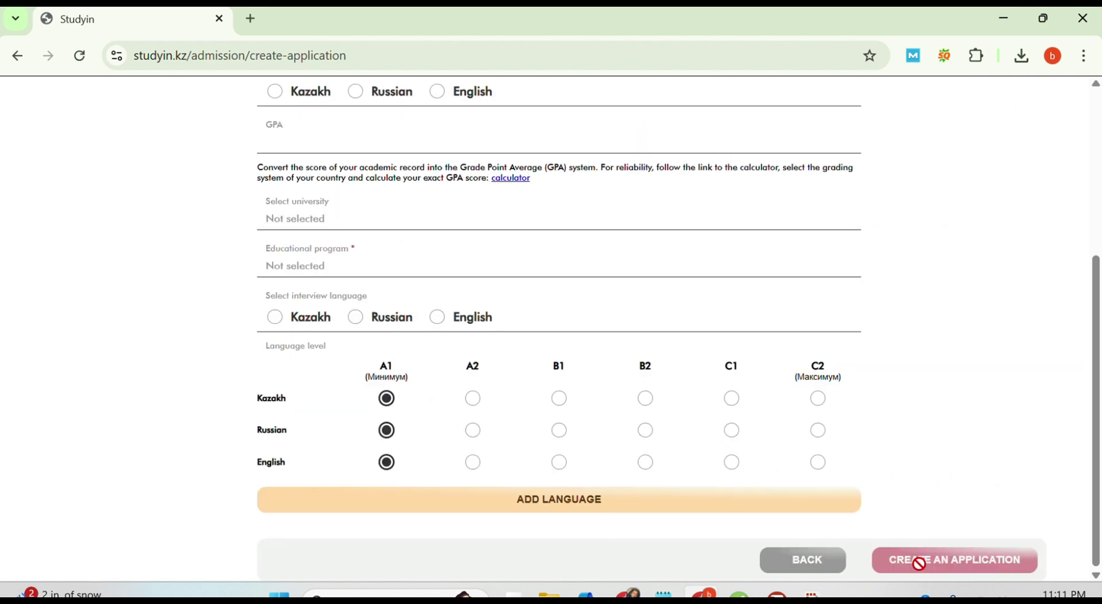
# Step: Choose Master's degree and English instruction, and enter a GPA of 3.3
pyautogui.scroll(5, 577, 413)
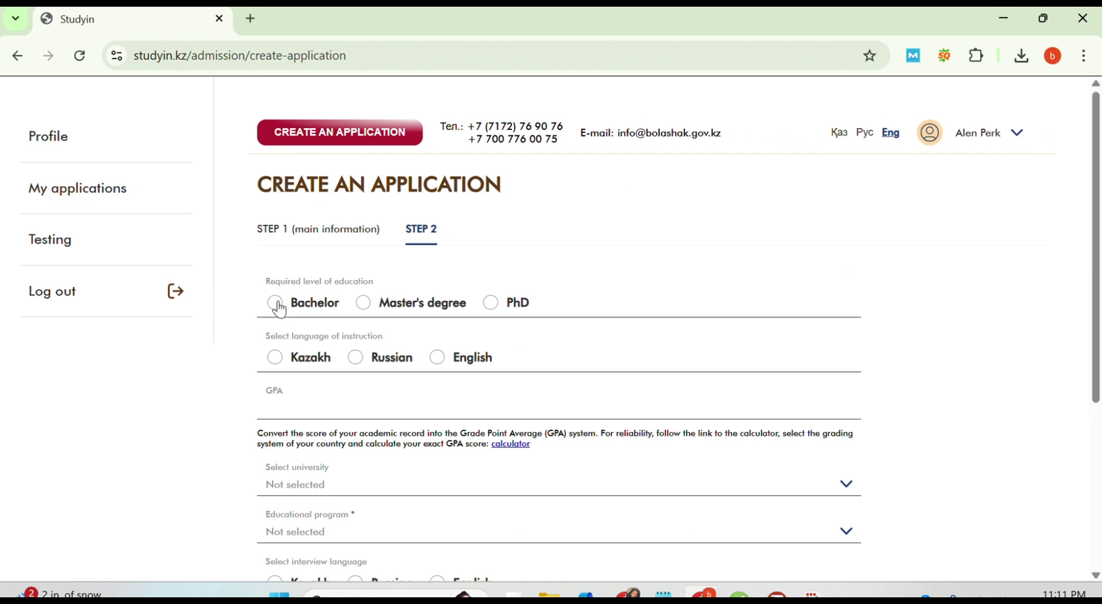
pyautogui.click(363, 303)
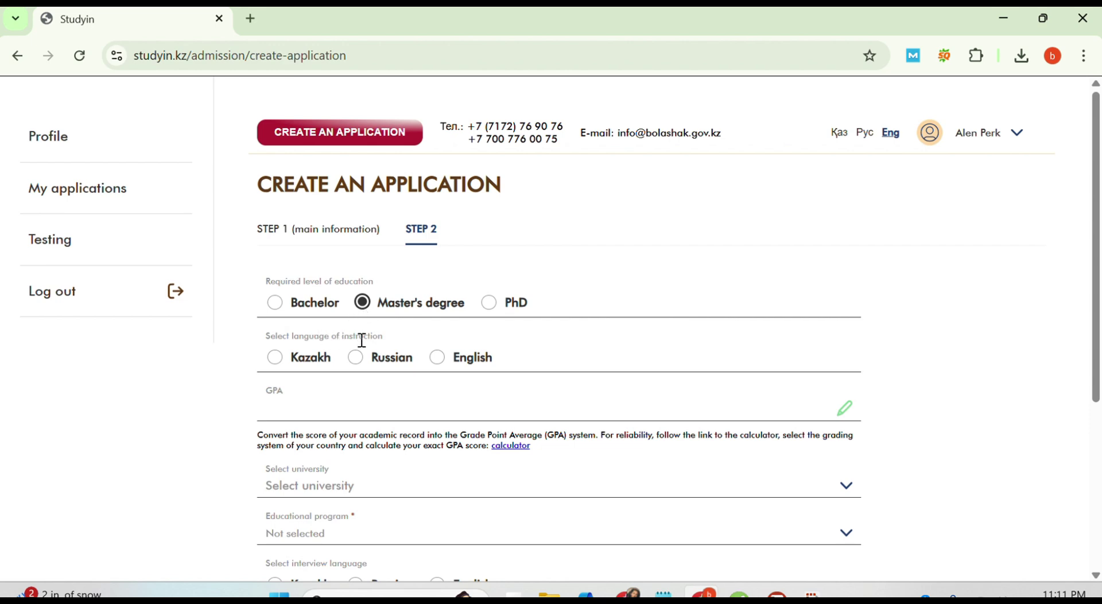
pyautogui.click(435, 358)
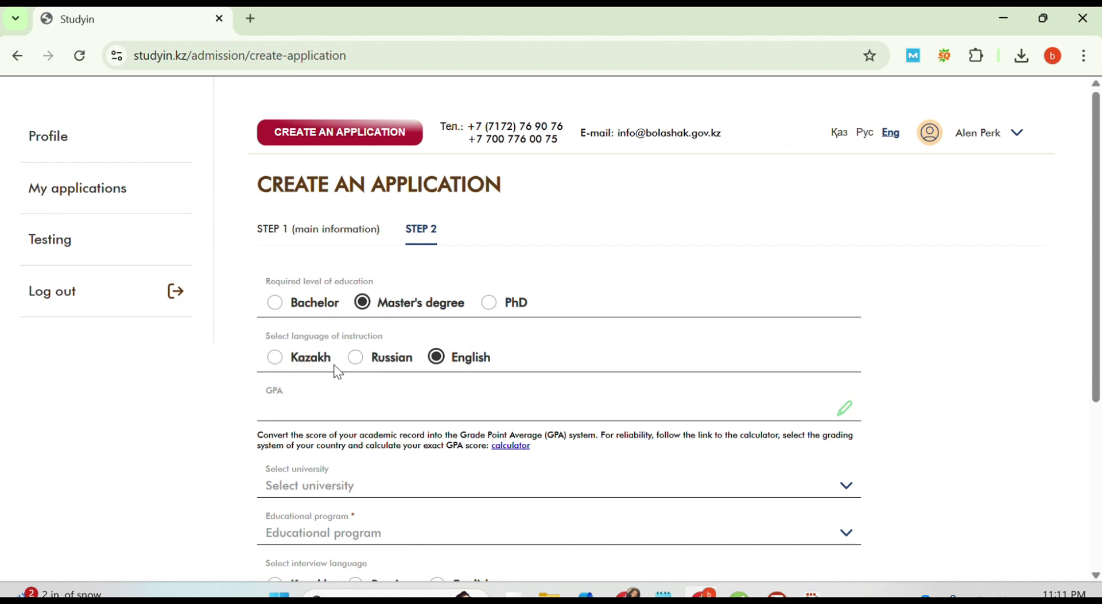
pyautogui.click(322, 410)
pyautogui.write('3.3')
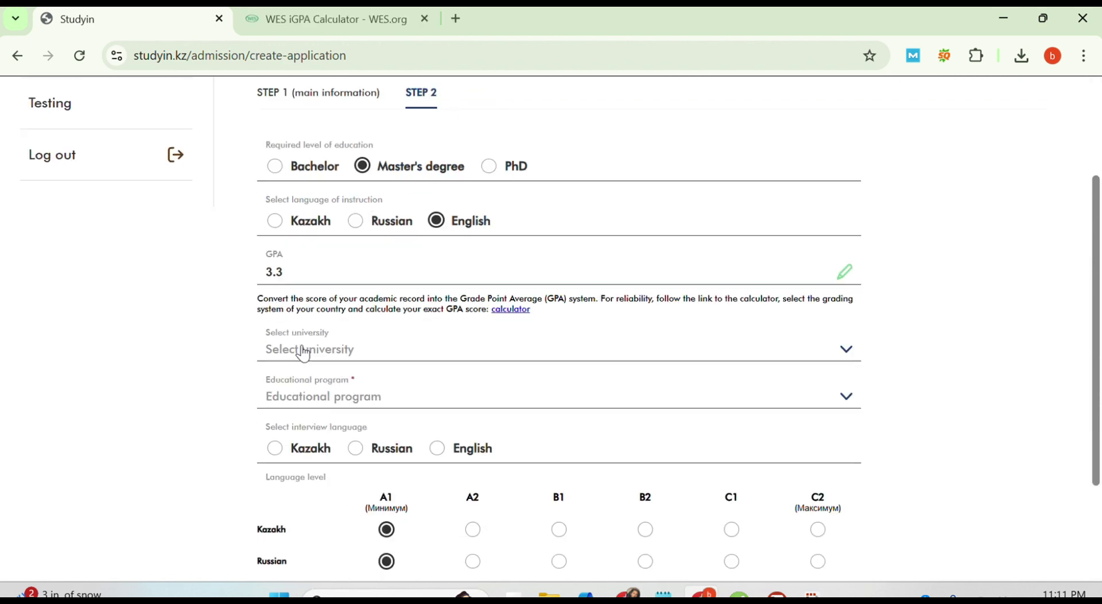
# Step: Select S. Seifullin Kazakh agrotechnical research university, replacing an initial Astana IT University pick
pyautogui.click(298, 349)
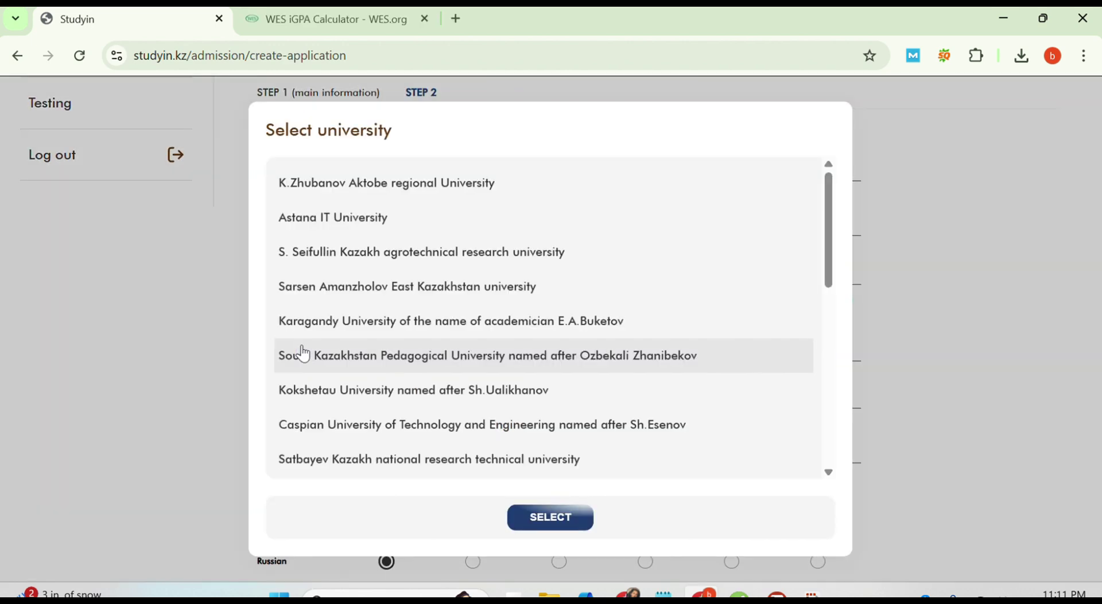
pyautogui.scroll(-5, 299, 351)
pyautogui.scroll(5, 304, 354)
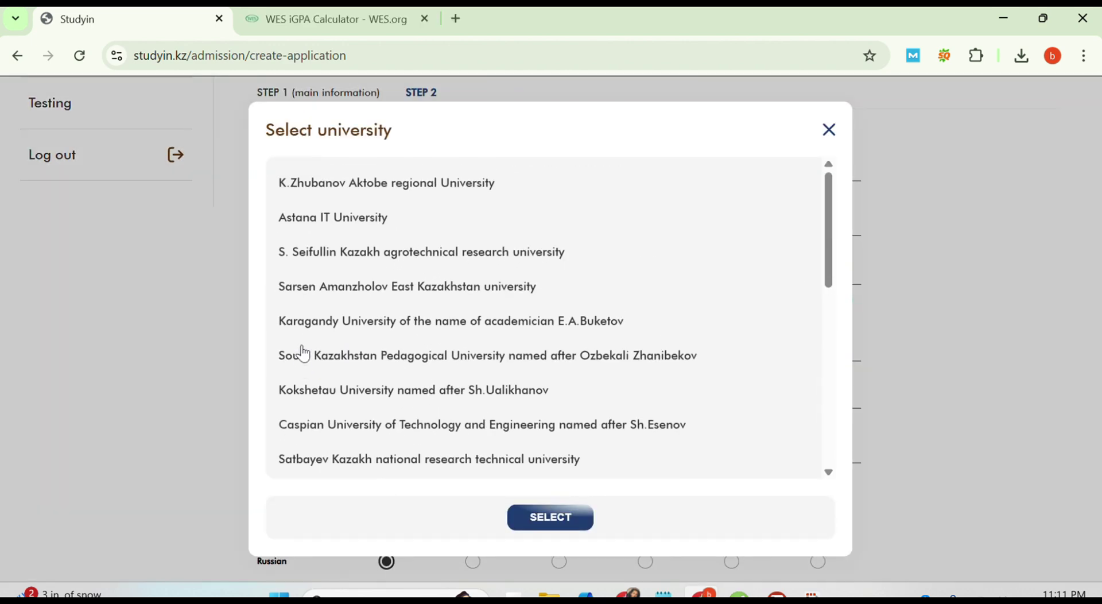
pyautogui.scroll(-5, 304, 354)
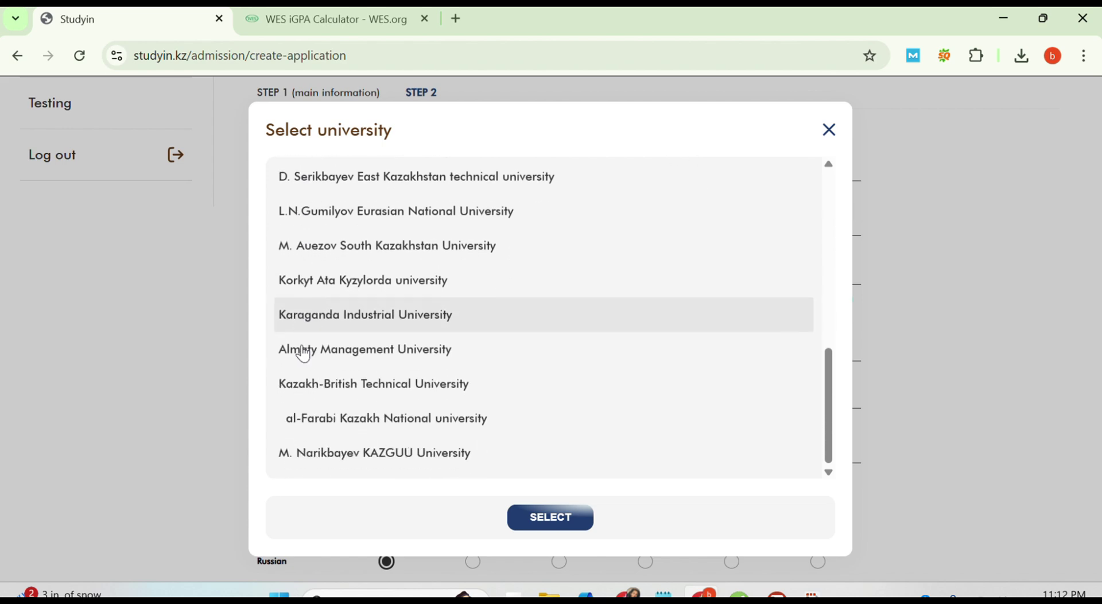
pyautogui.scroll(5, 304, 354)
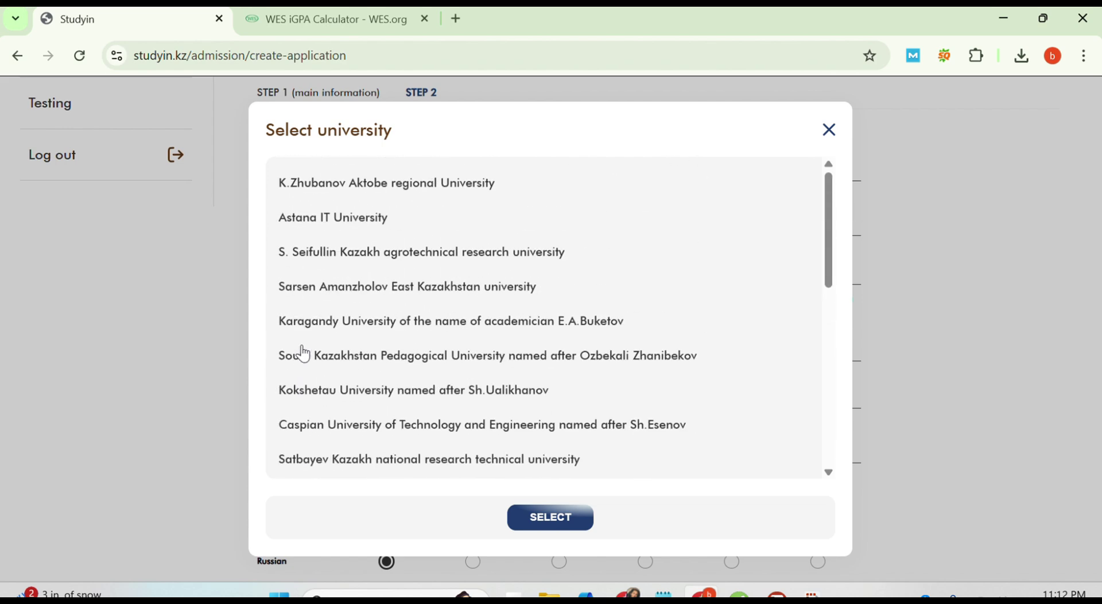
pyautogui.scroll(-4, 304, 354)
pyautogui.scroll(4, 304, 354)
pyautogui.click(319, 223)
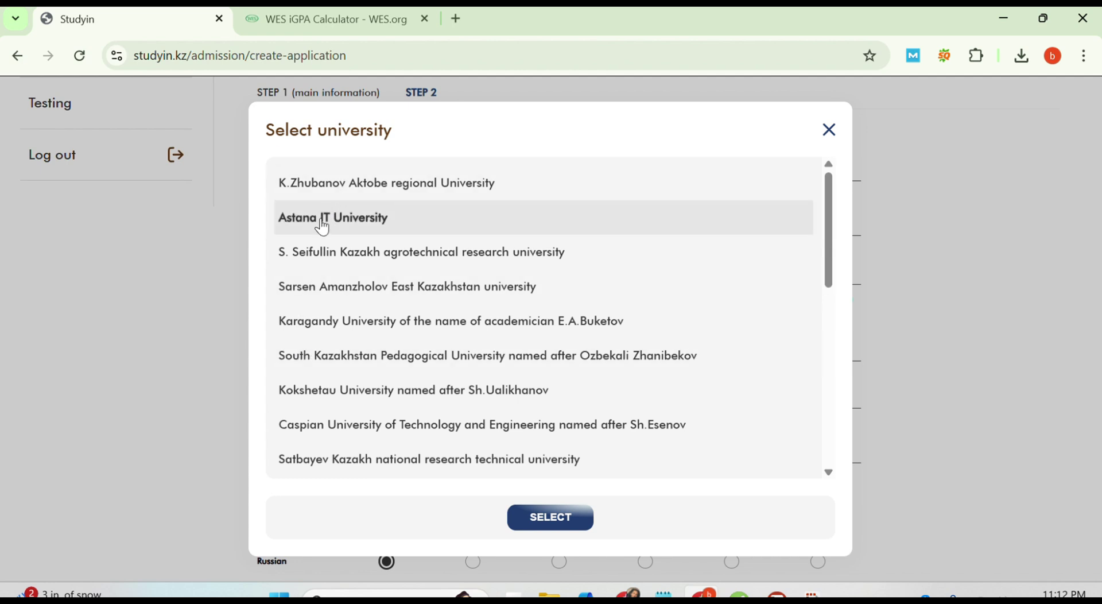
pyautogui.click(547, 522)
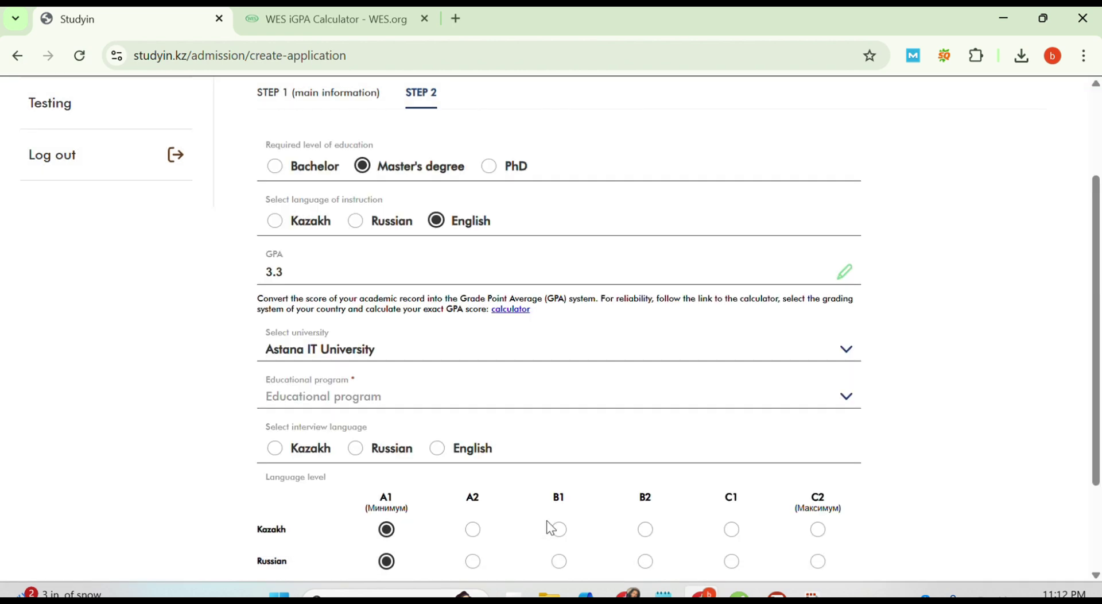
pyautogui.click(536, 353)
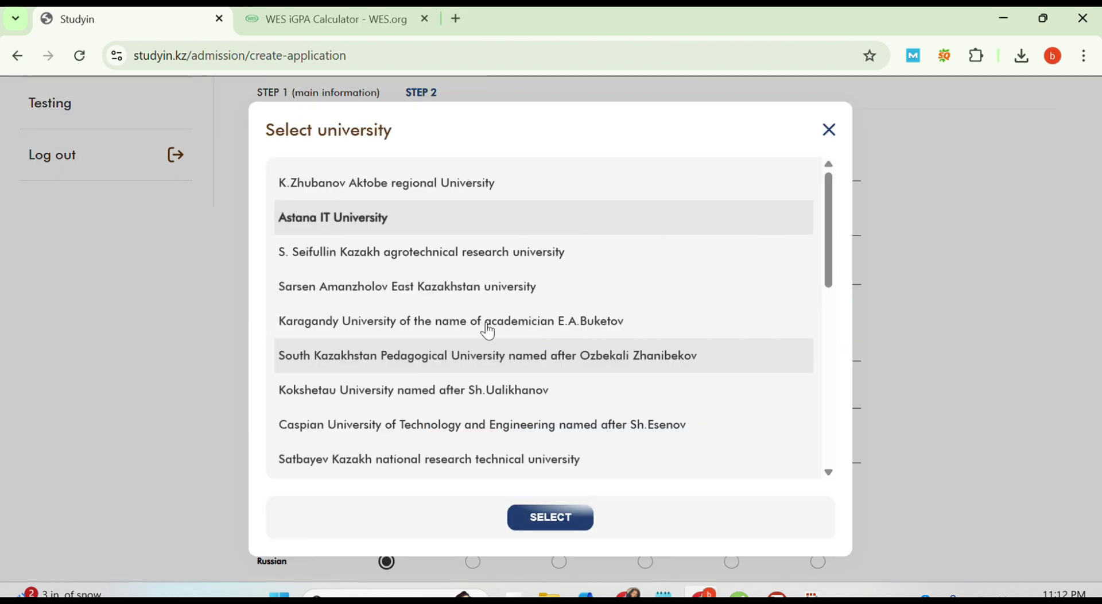
pyautogui.click(281, 252)
pyautogui.click(549, 518)
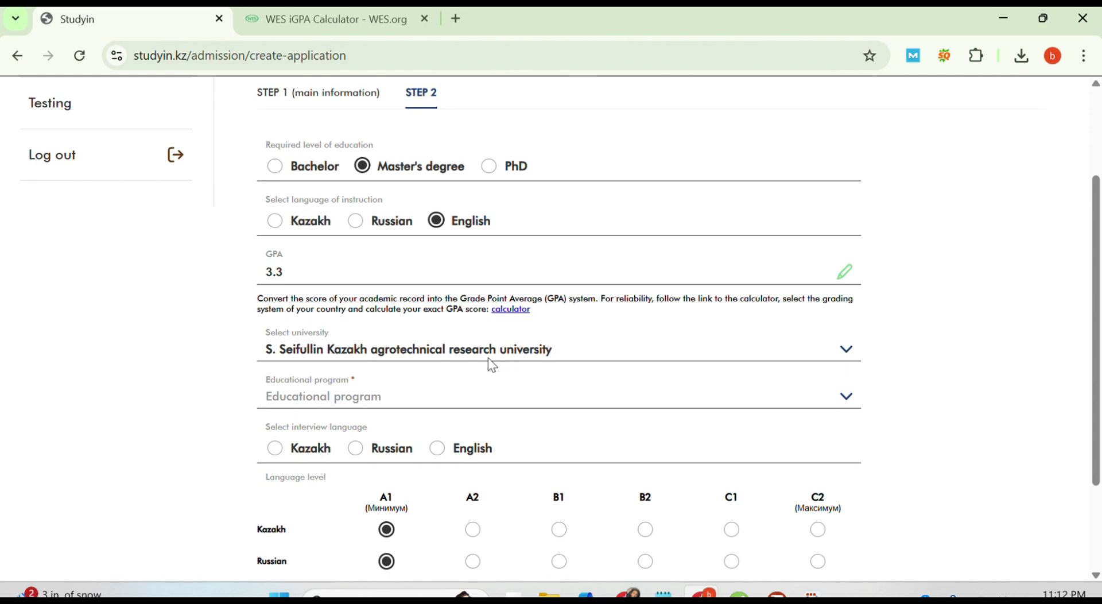
# Step: Choose 7M07301 Architecture as the educational program
pyautogui.click(323, 397)
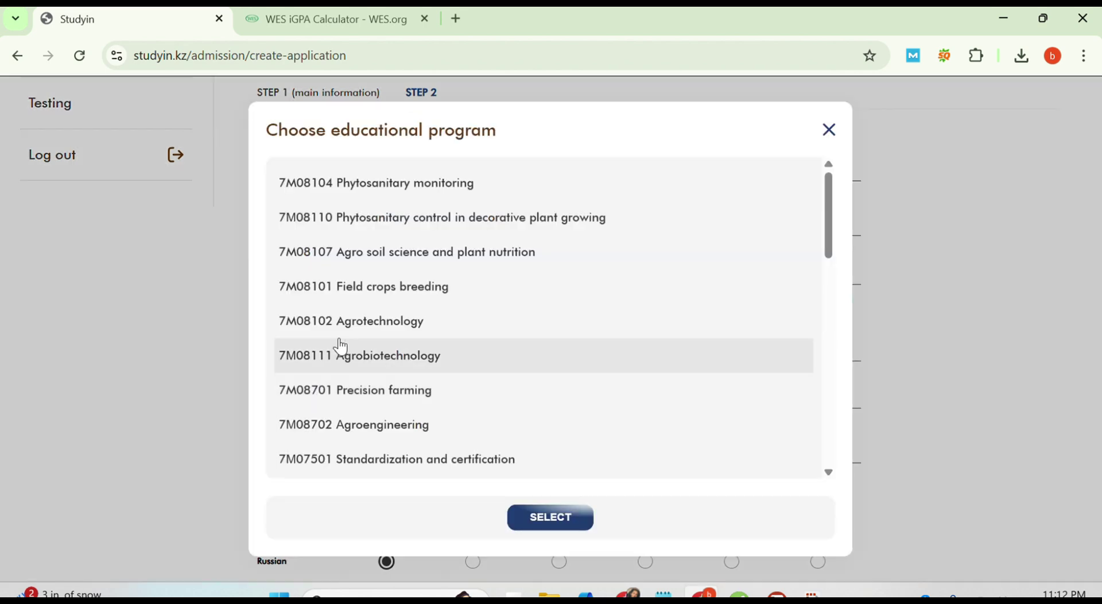
pyautogui.scroll(-5, 340, 349)
pyautogui.scroll(3, 340, 347)
pyautogui.scroll(-10, 342, 347)
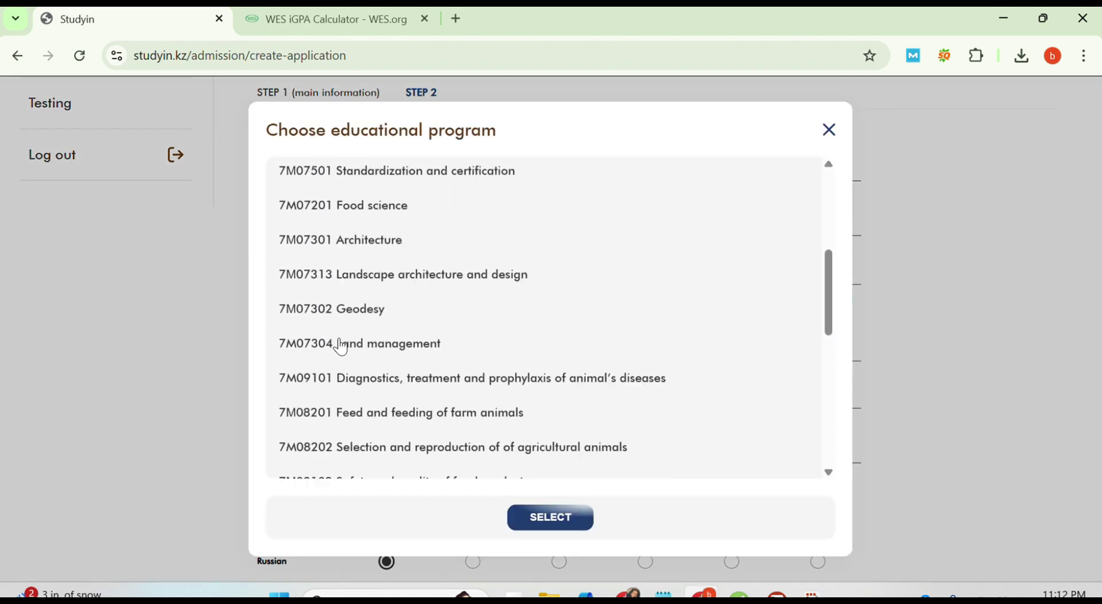
pyautogui.scroll(-2, 342, 346)
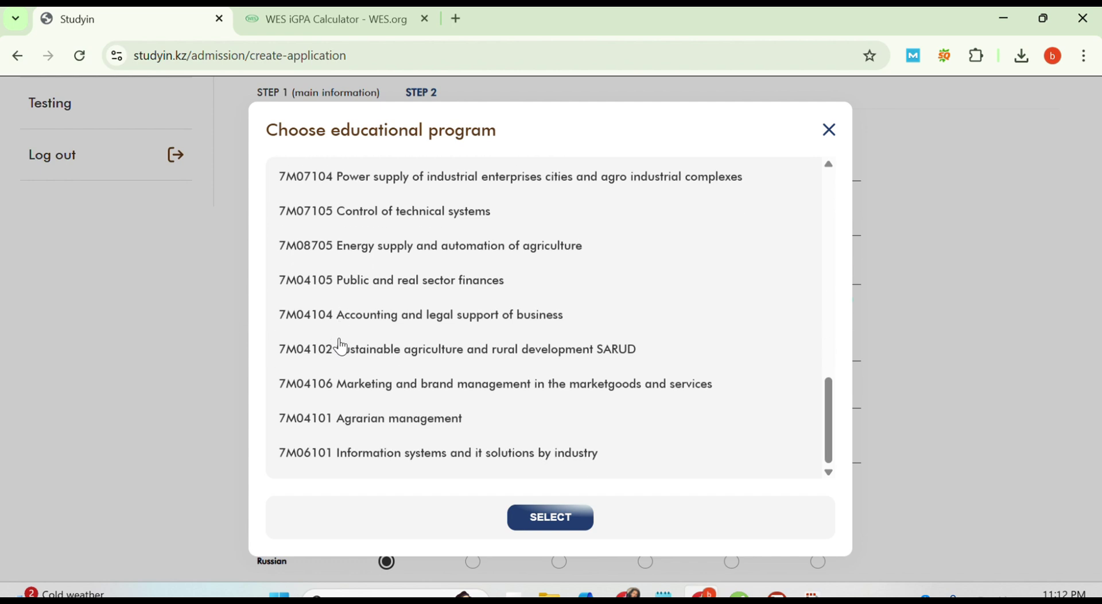
pyautogui.scroll(10, 342, 346)
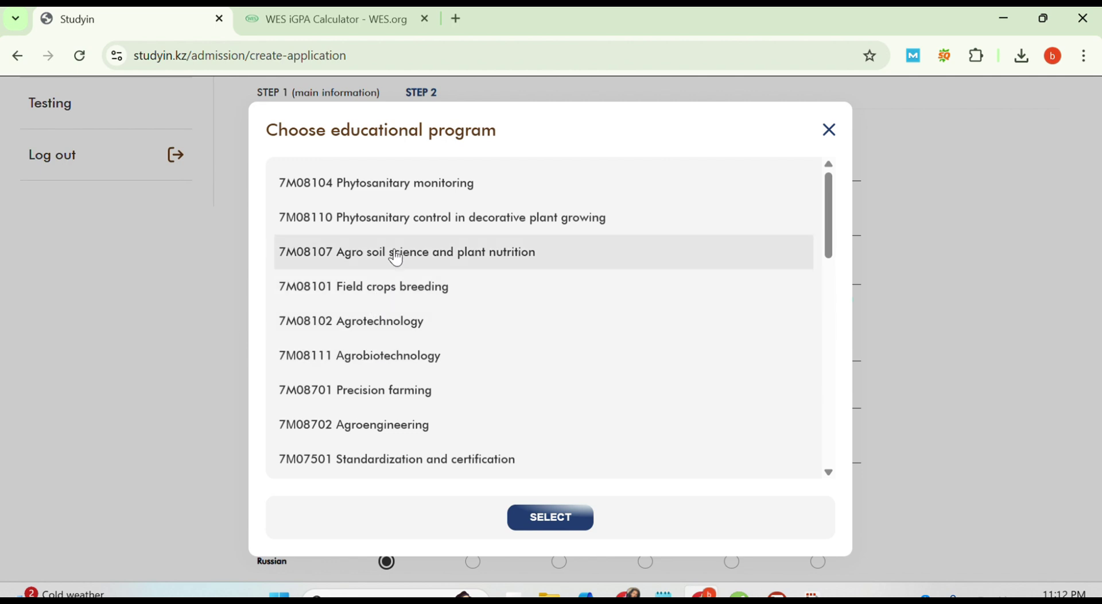
pyautogui.scroll(-3, 394, 254)
pyautogui.scroll(-3, 395, 252)
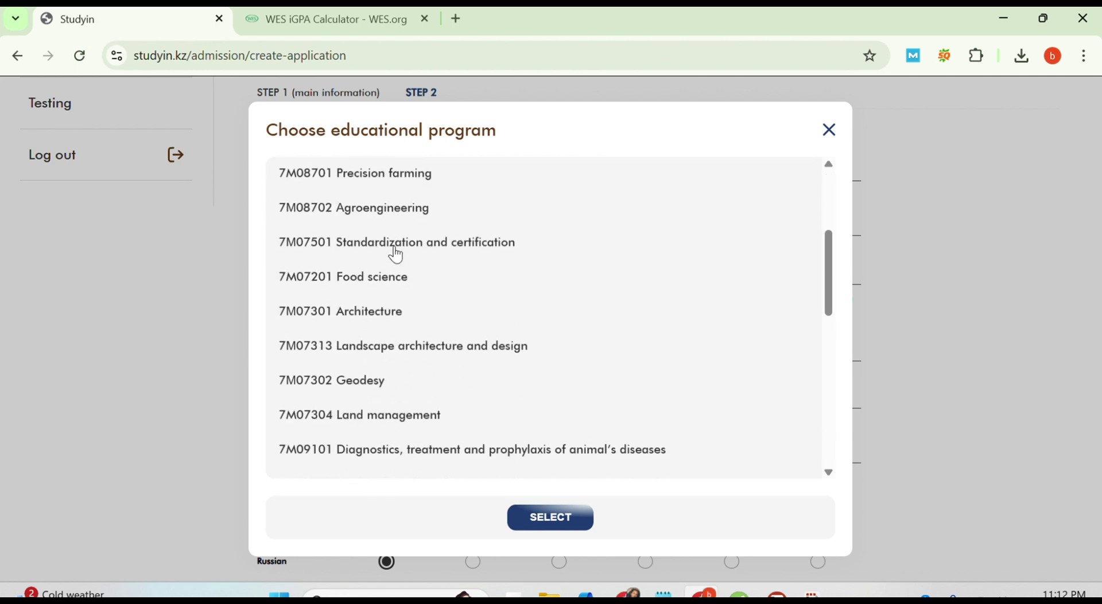
pyautogui.click(368, 314)
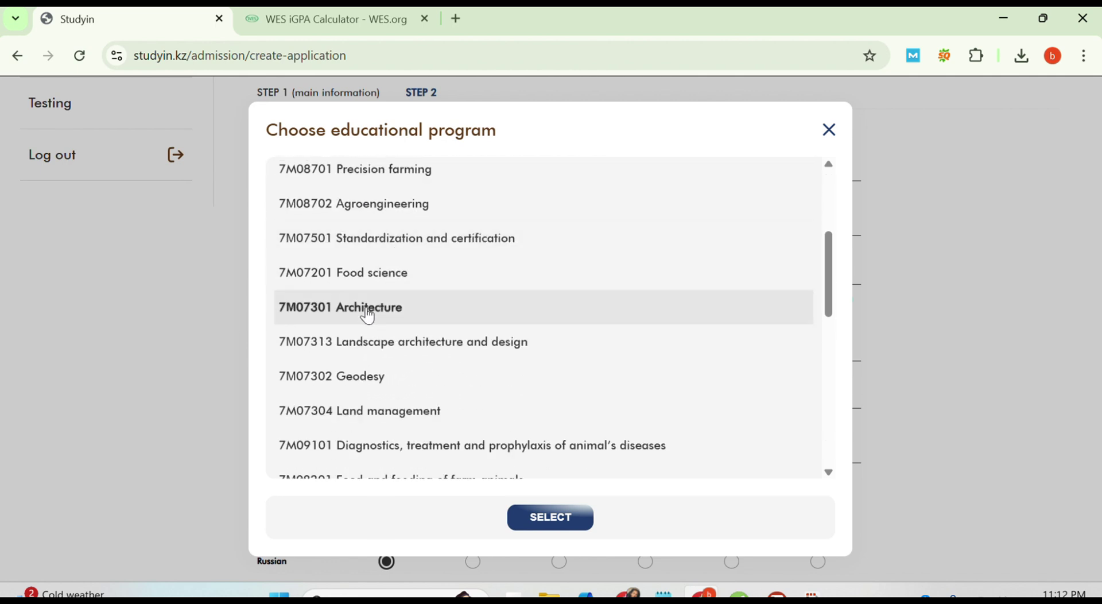
pyautogui.click(560, 523)
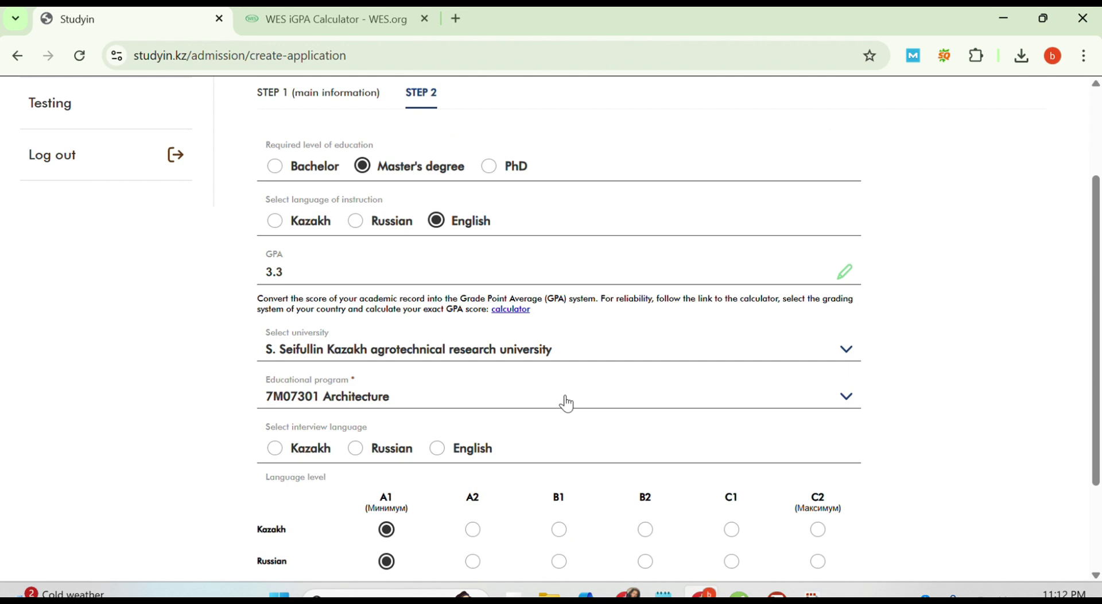
# Step: Make English the interview language at B2 proficiency and add another language row
pyautogui.scroll(-1, 564, 397)
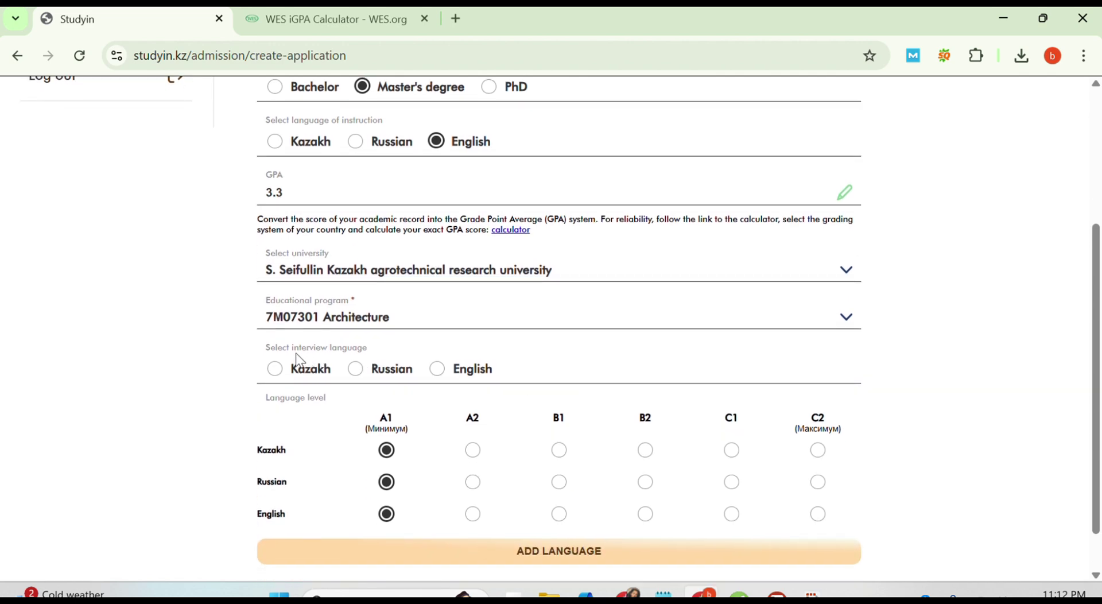
pyautogui.click(435, 373)
pyautogui.scroll(-1, 530, 402)
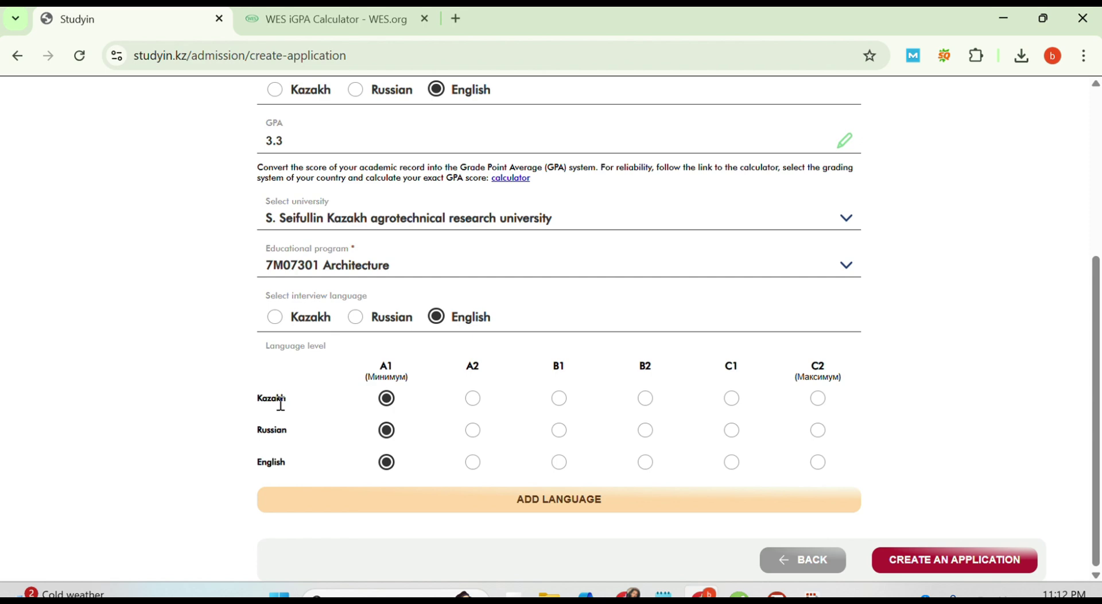
pyautogui.click(385, 462)
pyautogui.click(646, 463)
pyautogui.click(568, 505)
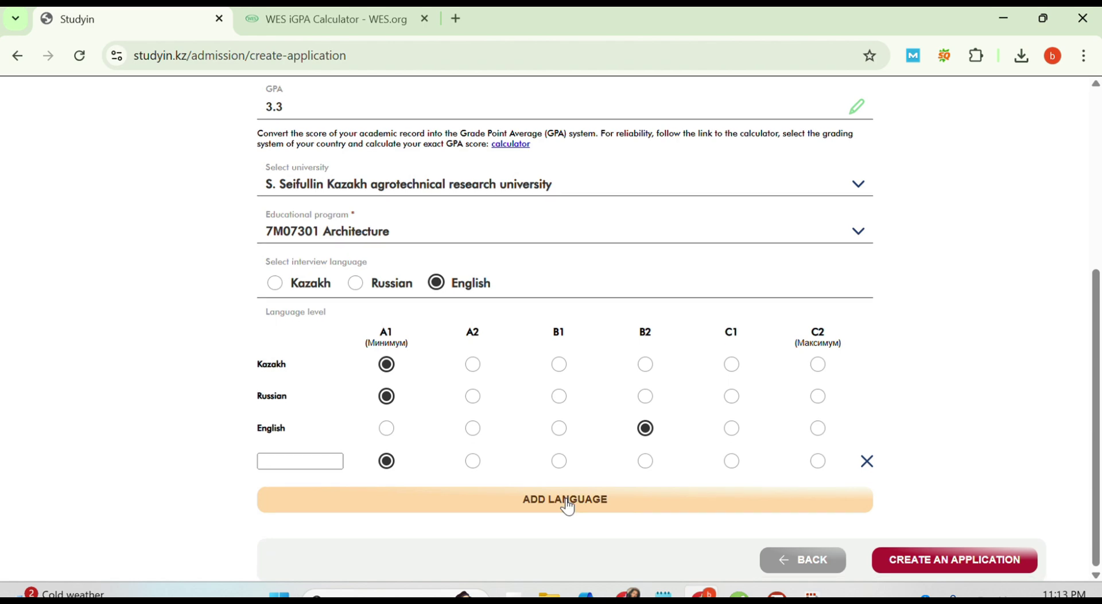
# Step: Delete the blank extra language row and submit the application
pyautogui.click(305, 461)
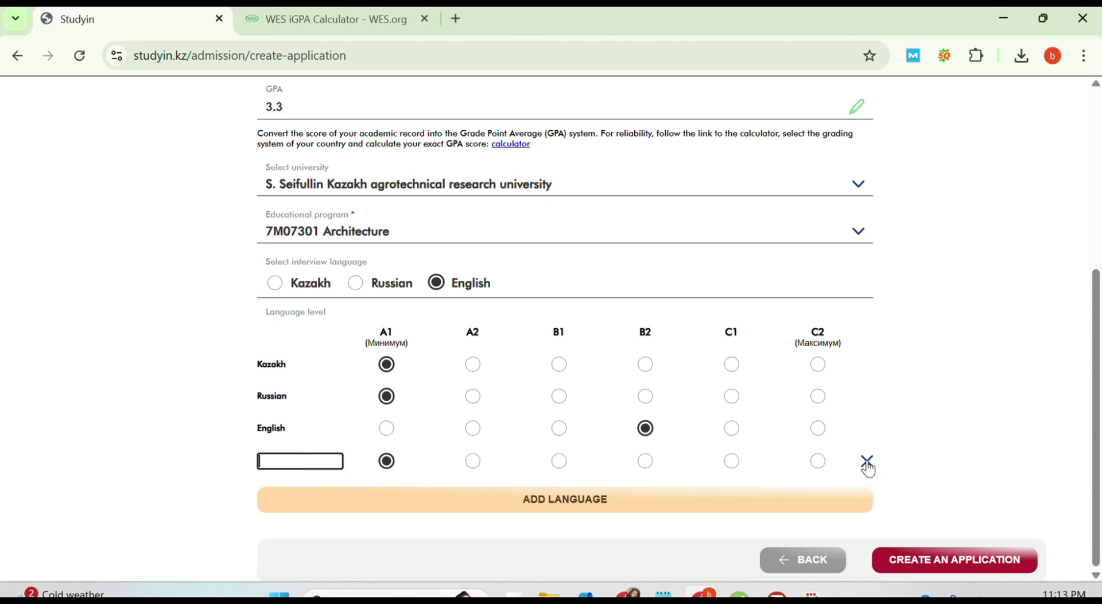
pyautogui.click(866, 460)
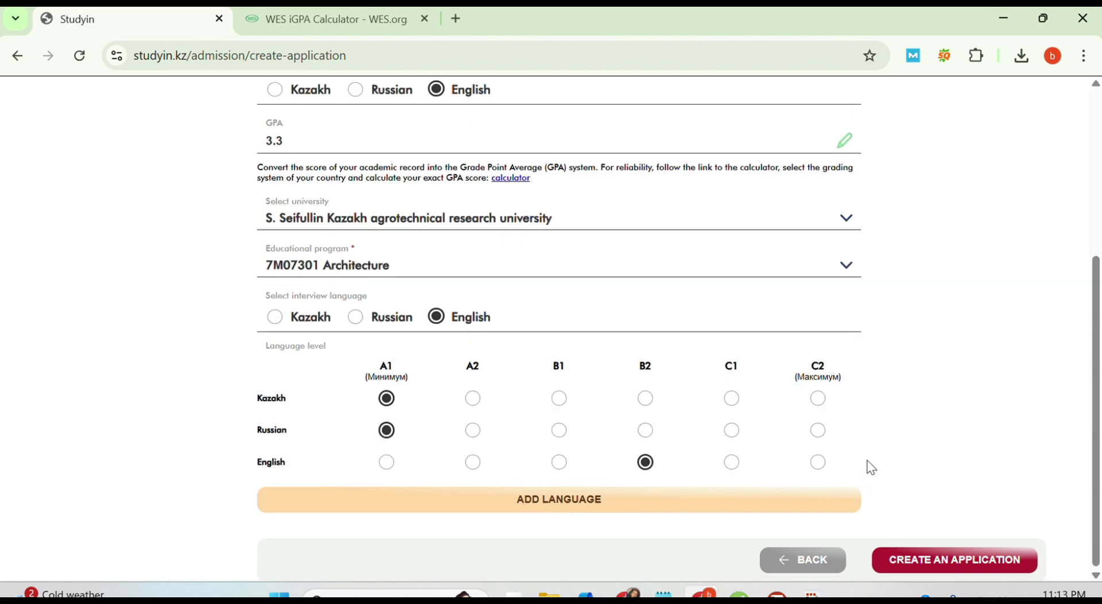
pyautogui.click(912, 568)
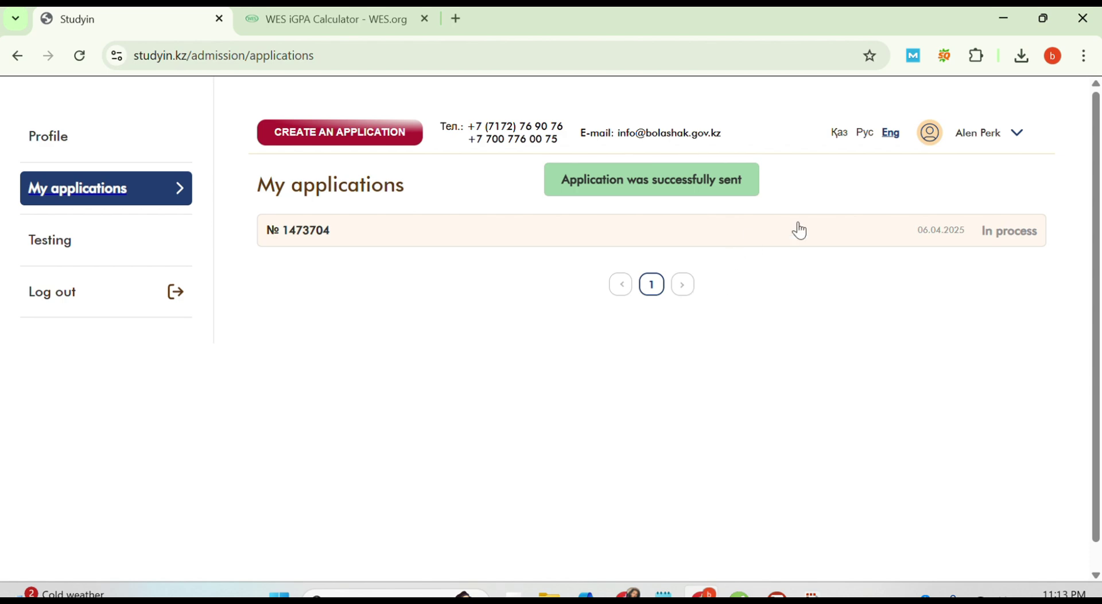
# Step: Review the submitted application's Step 2 details and the testing page, then return to My applications
pyautogui.click(1004, 234)
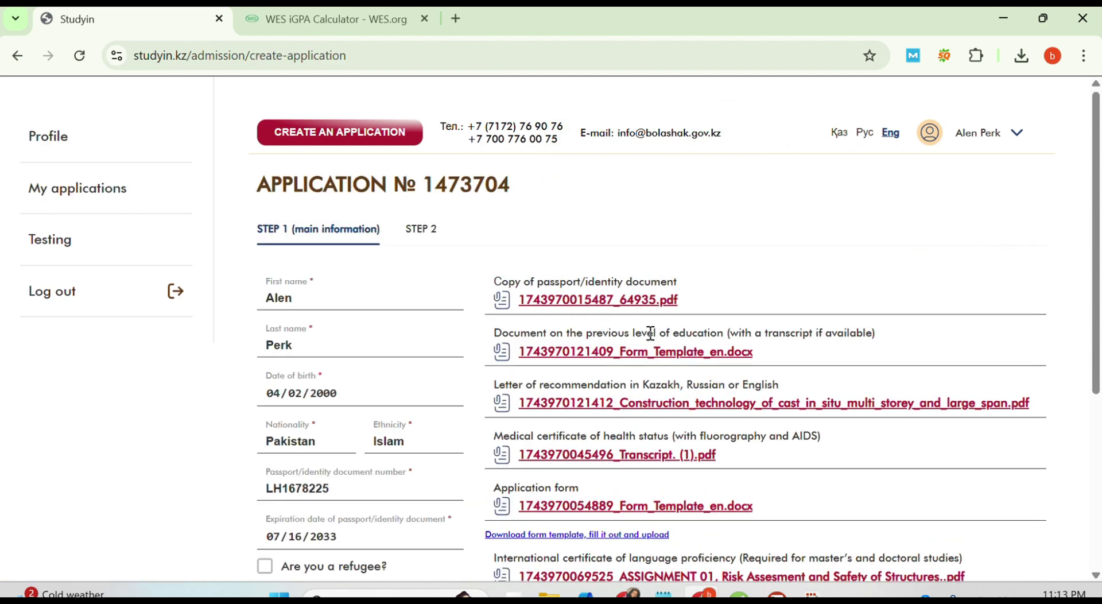
pyautogui.click(421, 231)
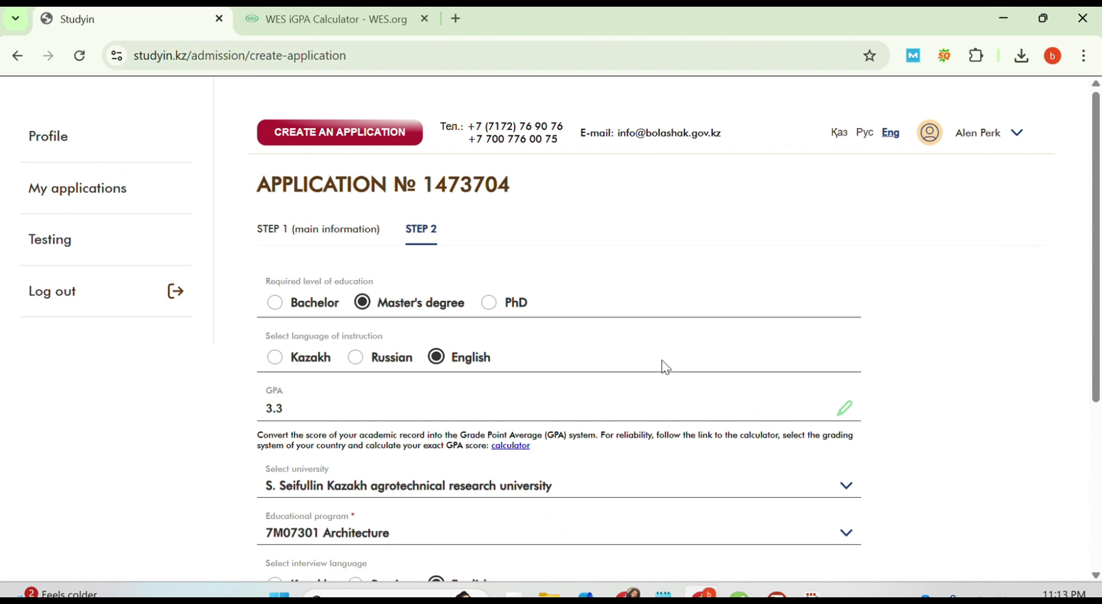
pyautogui.scroll(-5, 662, 364)
pyautogui.scroll(5, 662, 364)
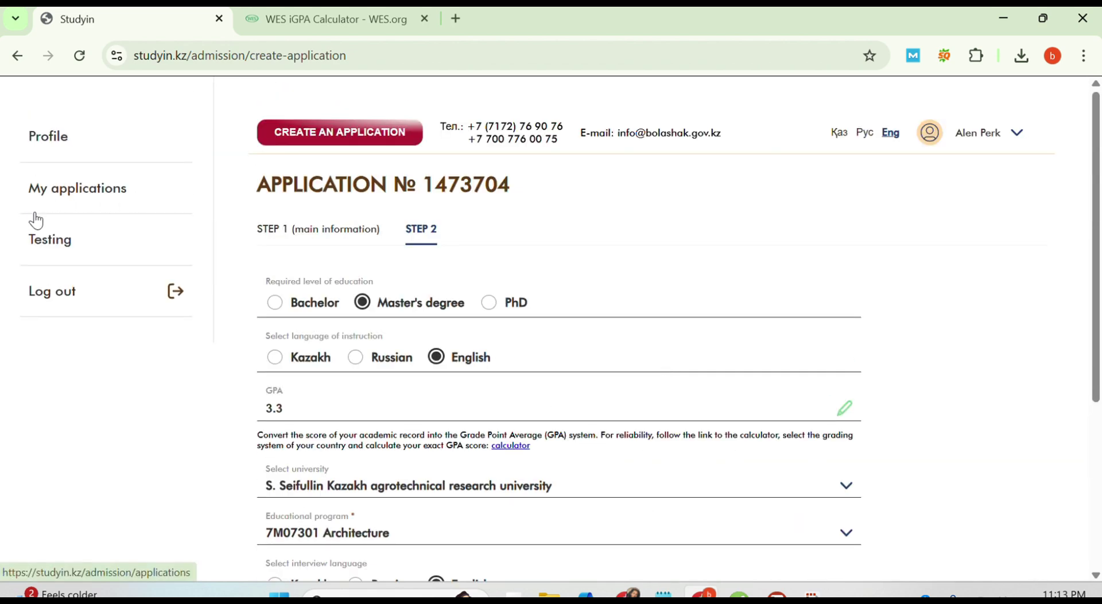
pyautogui.click(70, 195)
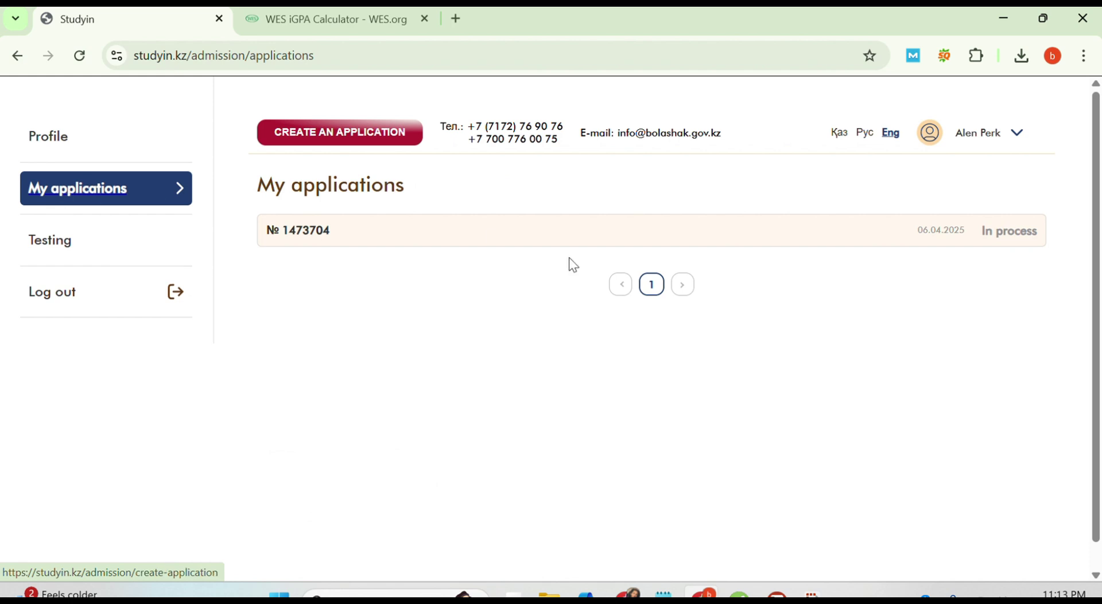
pyautogui.click(54, 247)
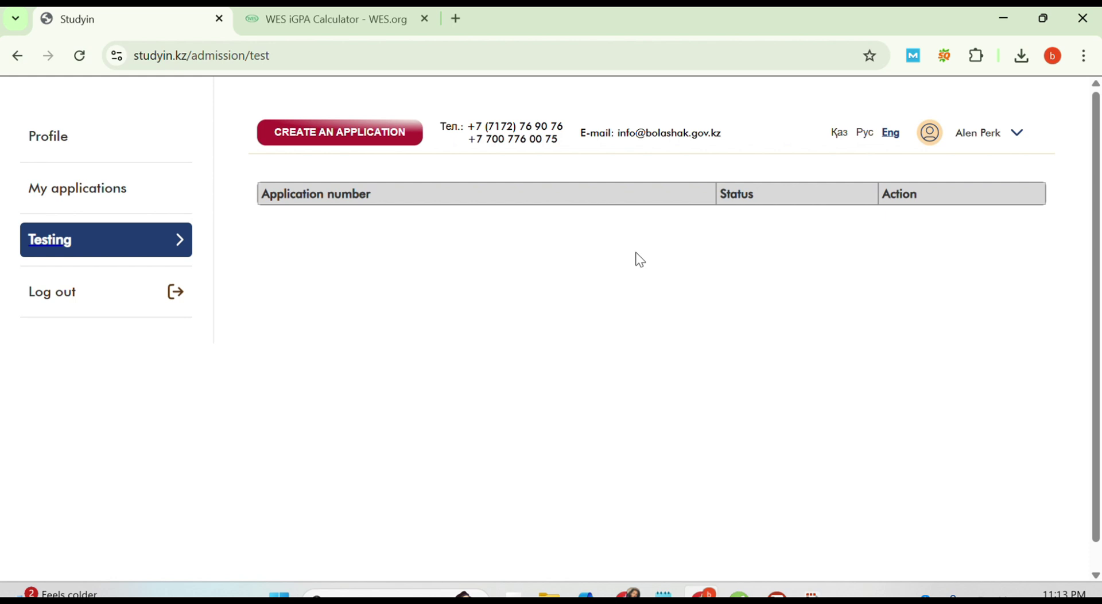
pyautogui.click(21, 56)
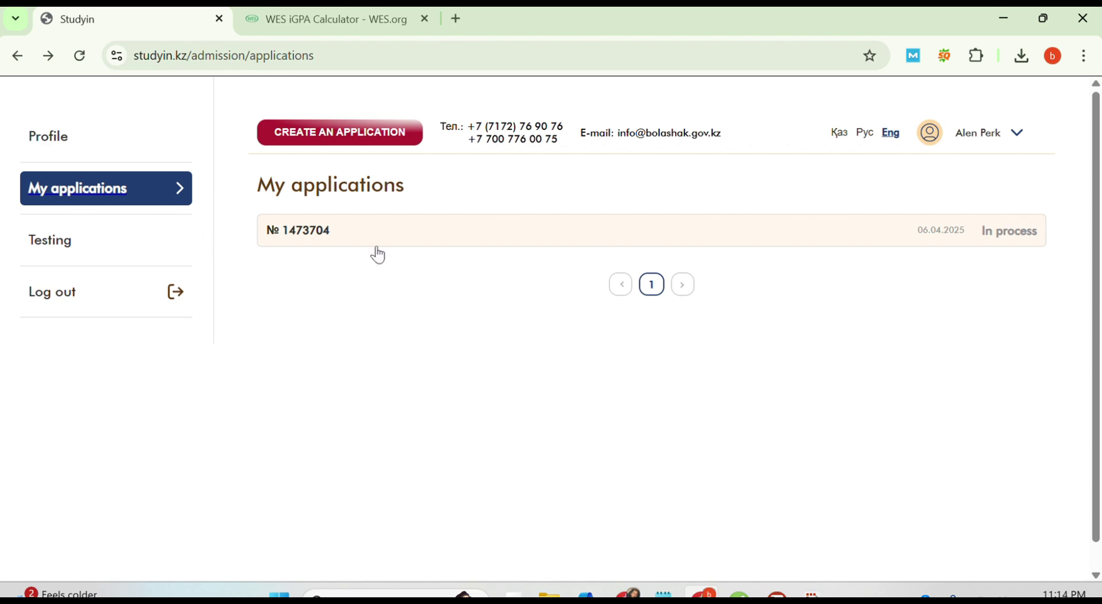
# Step: Open template_application_kz from the Downloads folder in Word
pyautogui.click(549, 595)
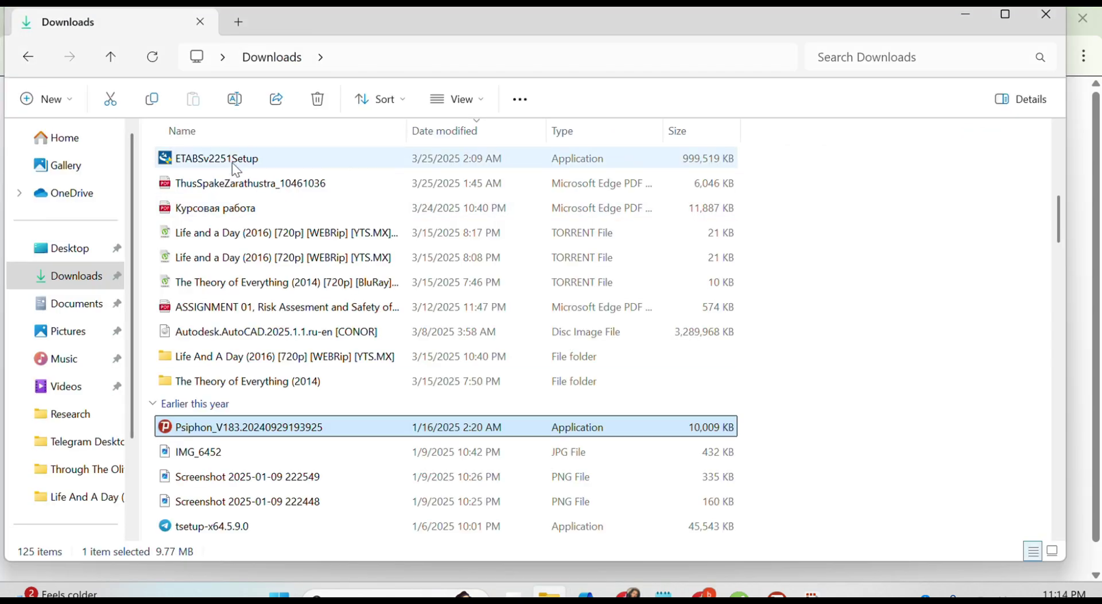
pyautogui.scroll(10, 236, 170)
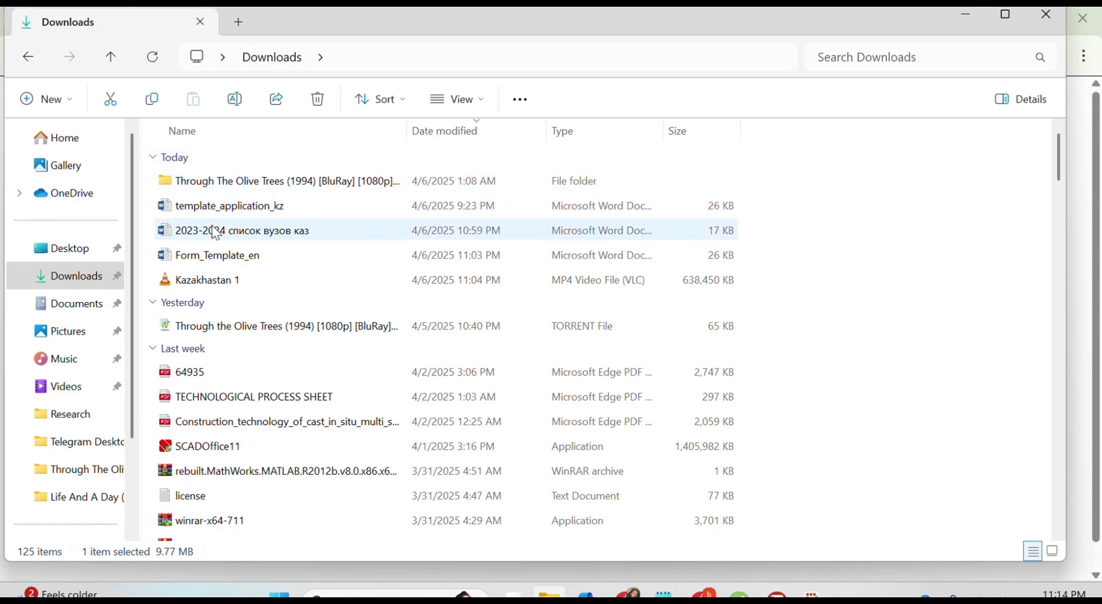
pyautogui.click(214, 211)
pyautogui.doubleClick(218, 208)
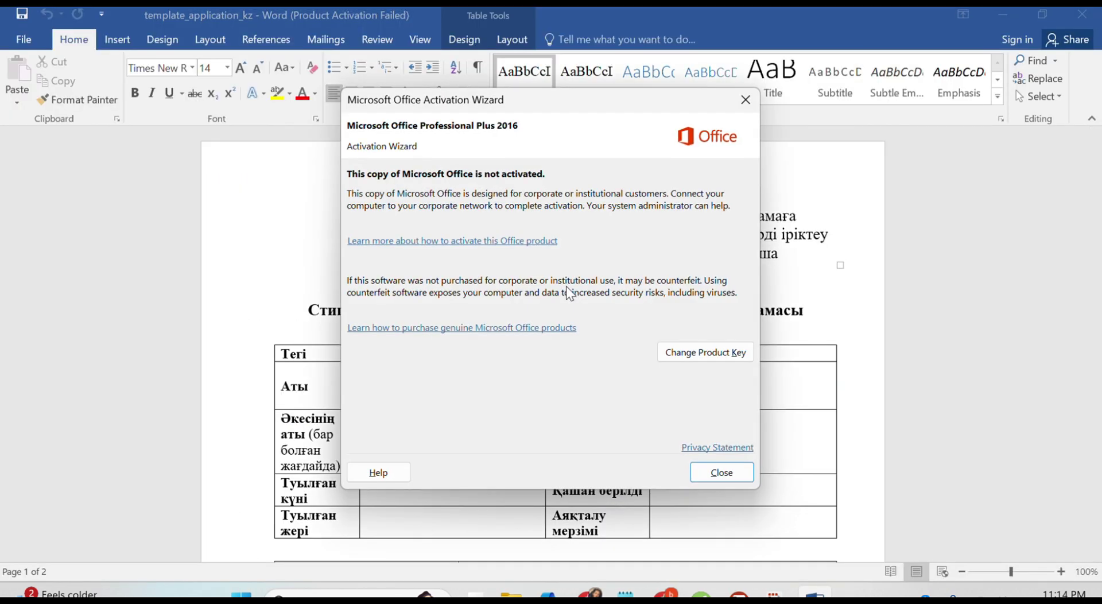
# Step: Read through the Kazakh template, close it, and select Form_Template_en in Downloads
pyautogui.click(728, 477)
pyautogui.scroll(-15, 730, 477)
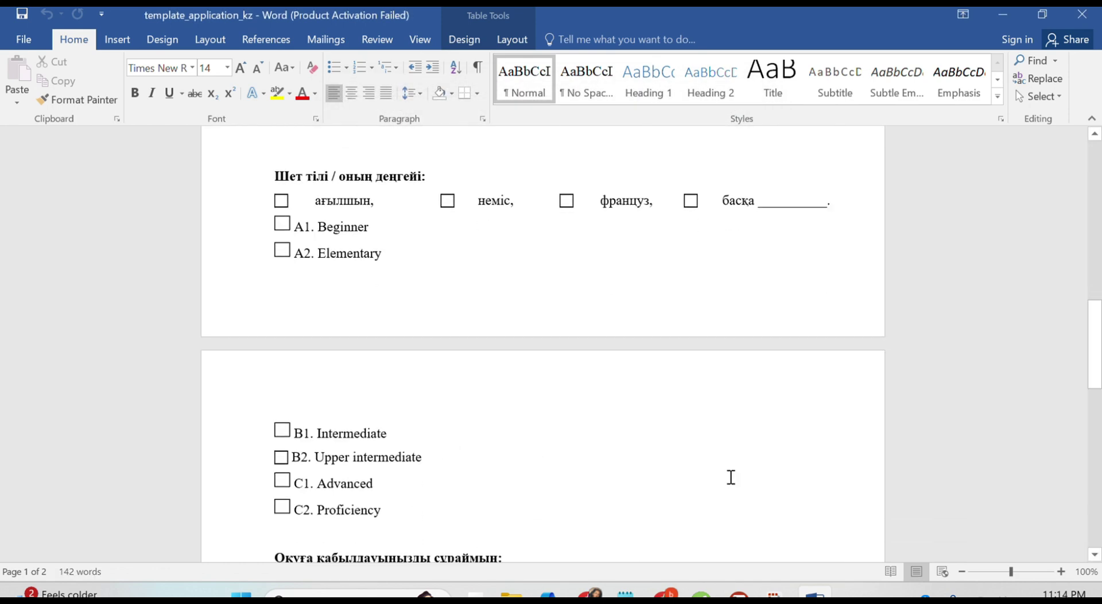
pyautogui.scroll(-4, 730, 477)
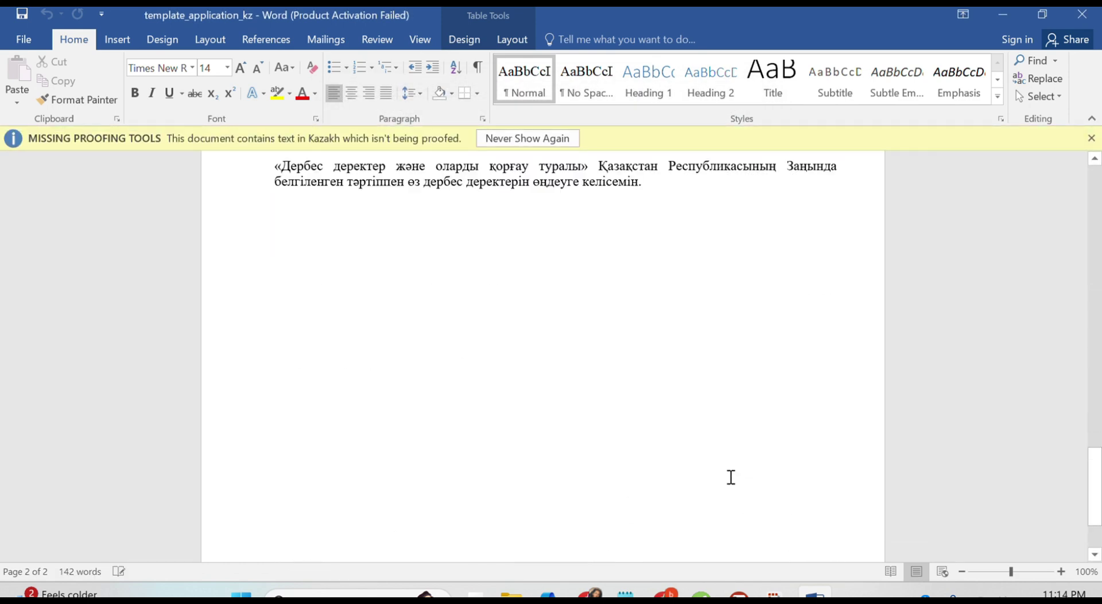
pyautogui.scroll(18, 730, 477)
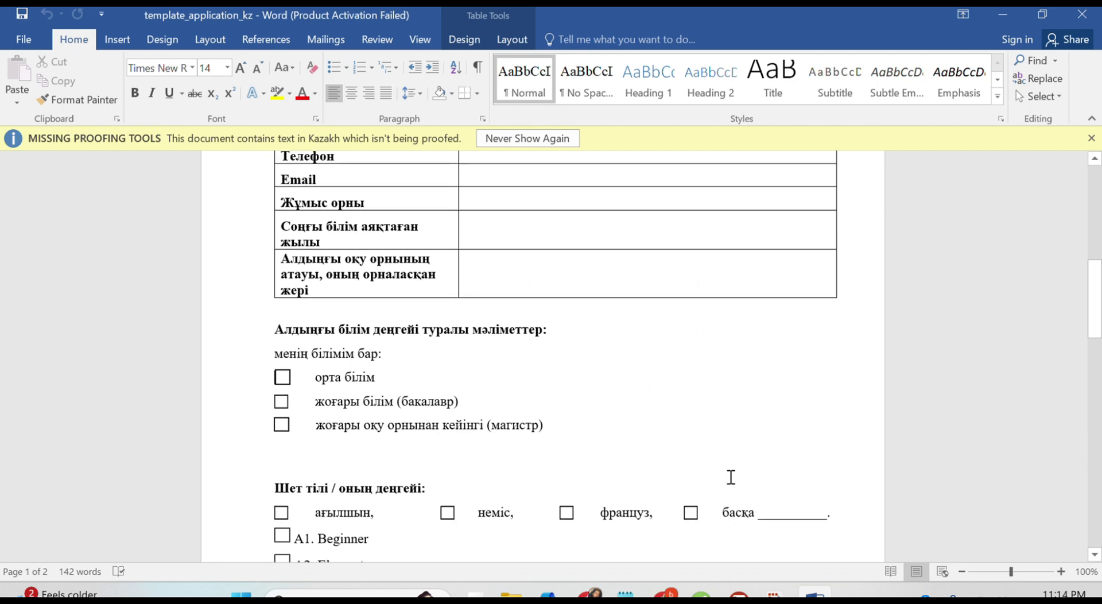
pyautogui.scroll(3, 730, 477)
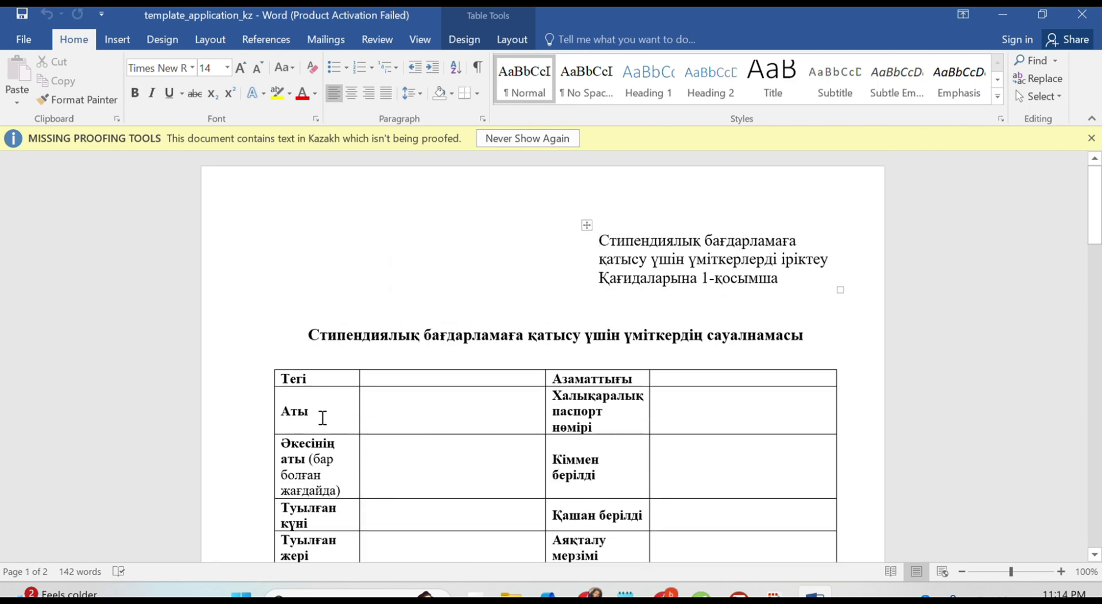
pyautogui.moveTo(322, 418); pyautogui.dragTo(250, 406)
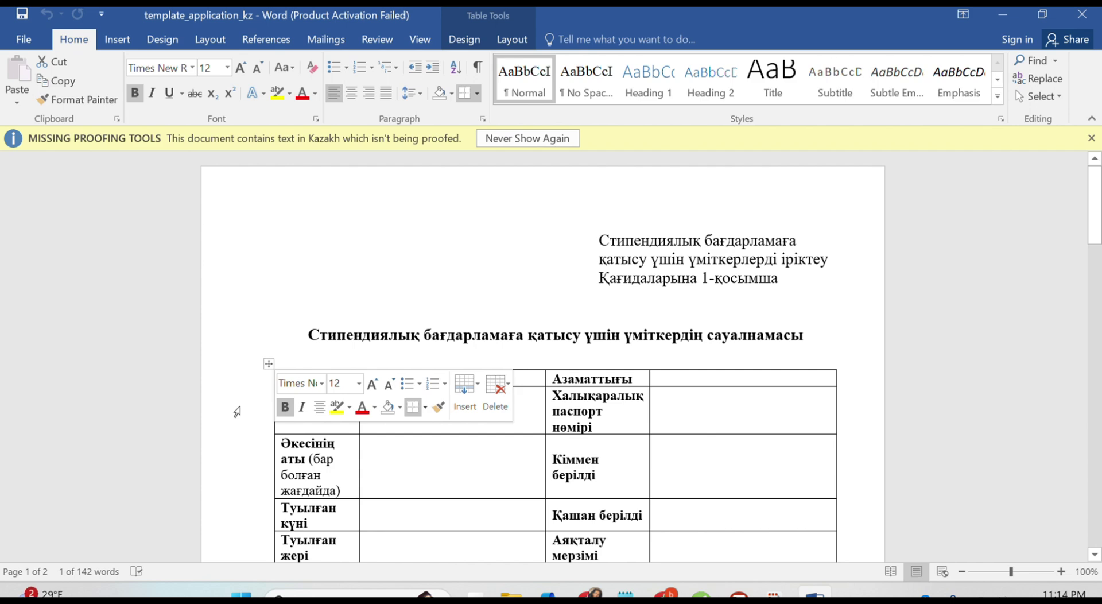
pyautogui.click(1084, 17)
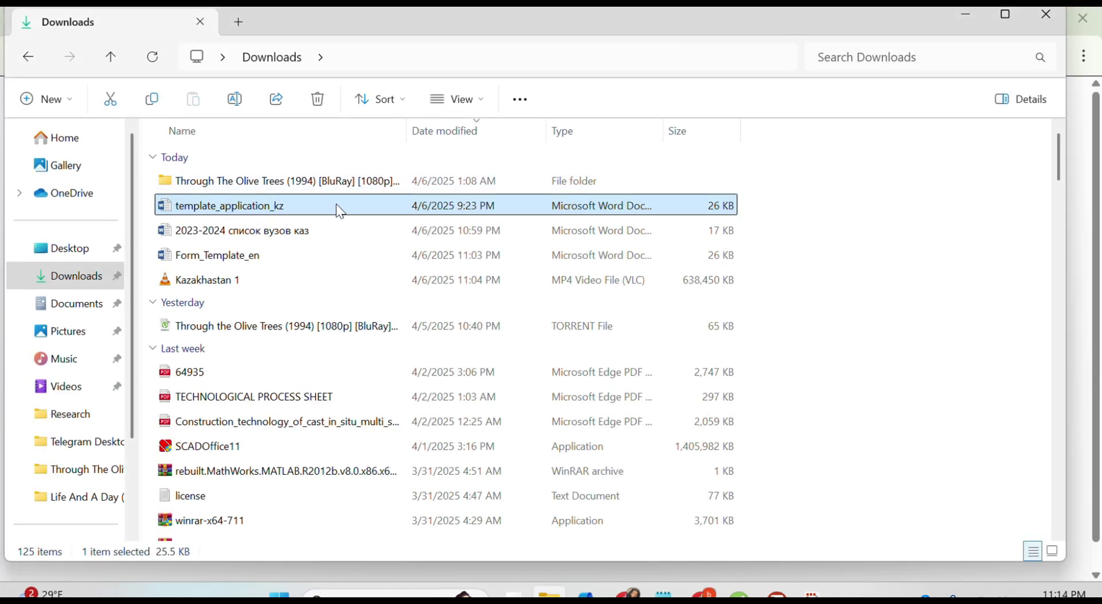
pyautogui.click(221, 256)
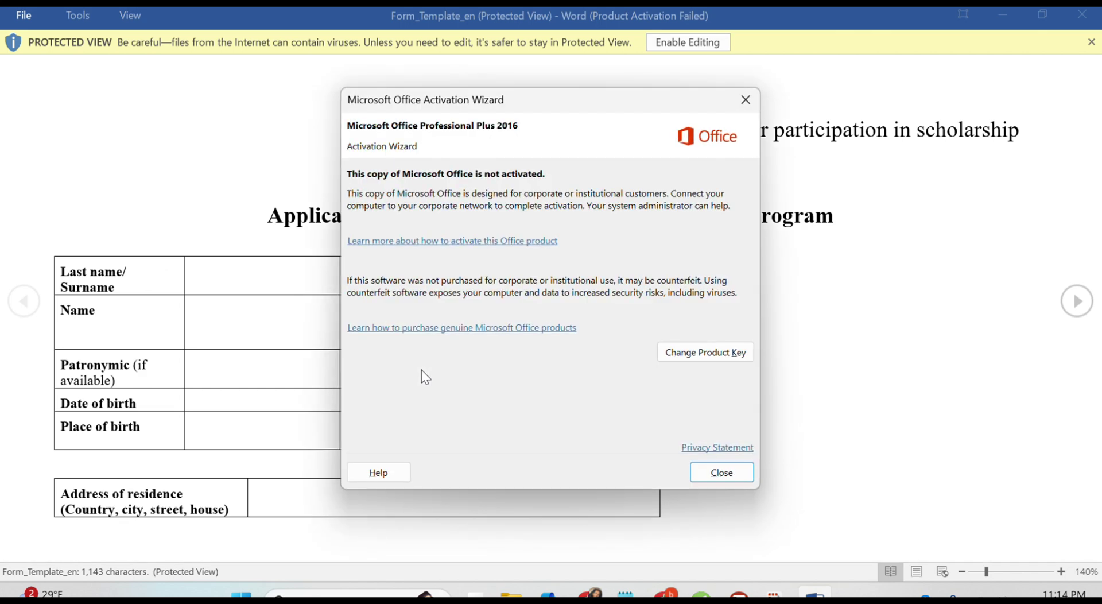
# Step: Dismiss the activation notice and enable editing of Form_Template_en
pyautogui.click(709, 478)
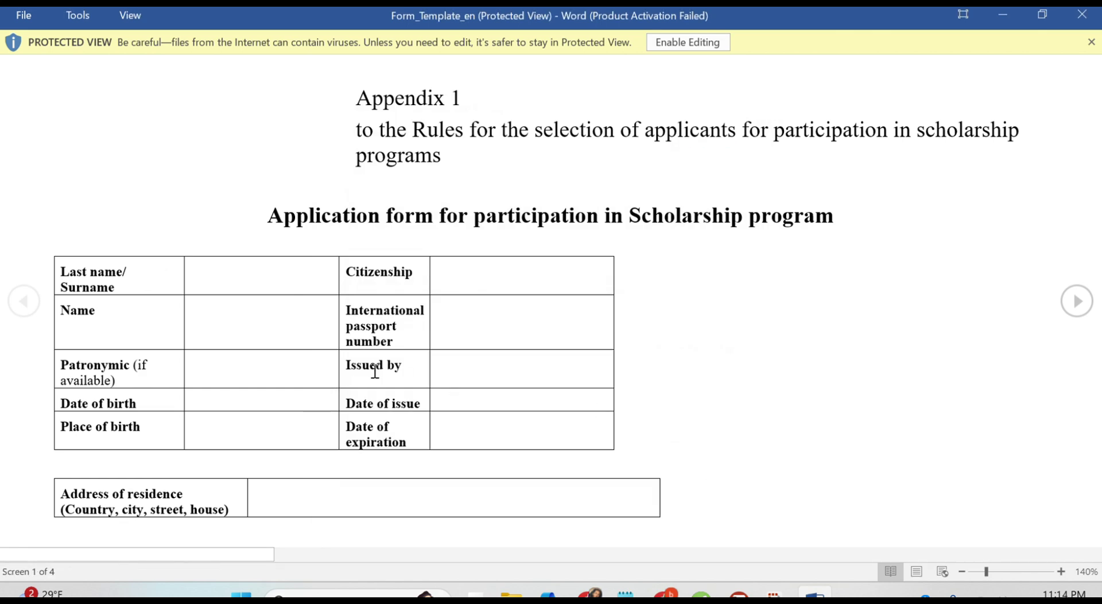
pyautogui.scroll(-3, 375, 371)
pyautogui.scroll(3, 374, 372)
pyautogui.click(710, 42)
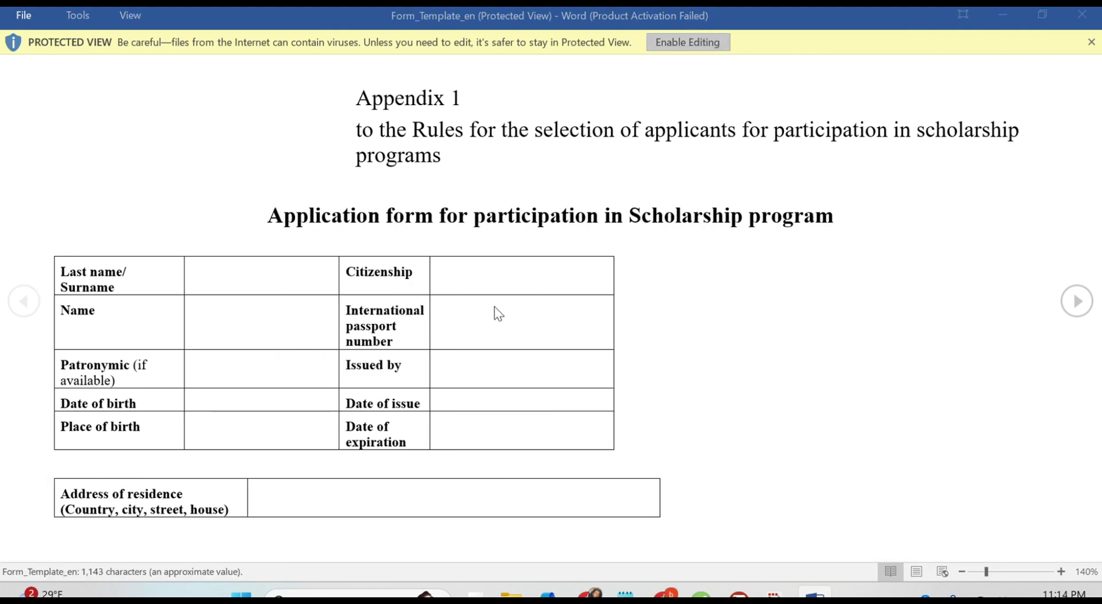
# Step: Scroll Form_Template_en down to its consent text, then return to the Studyin page
pyautogui.scroll(-3, 395, 498)
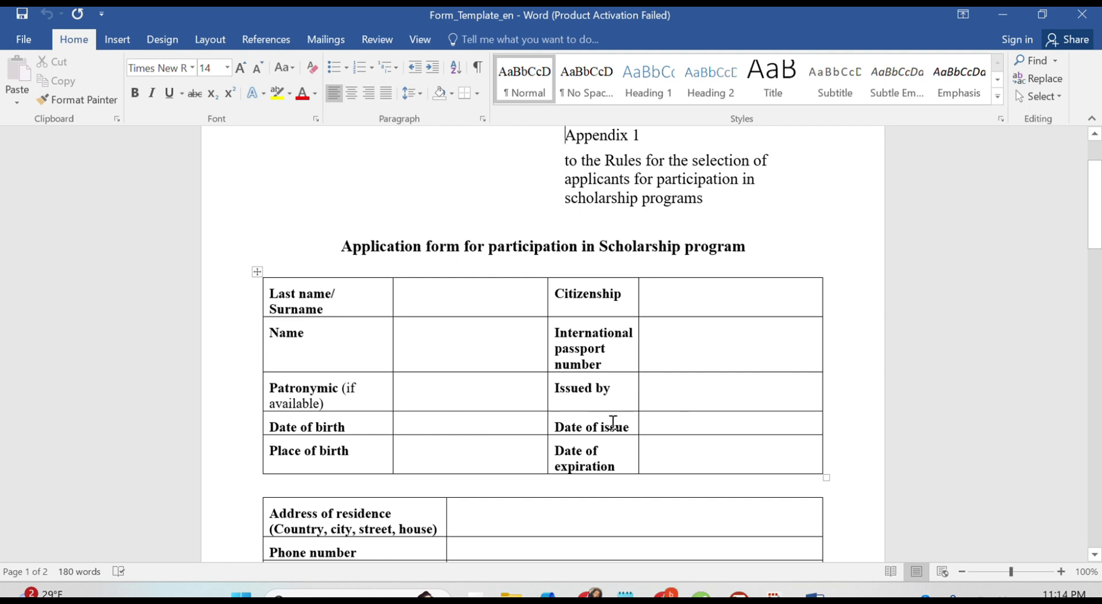
pyautogui.scroll(-5, 670, 472)
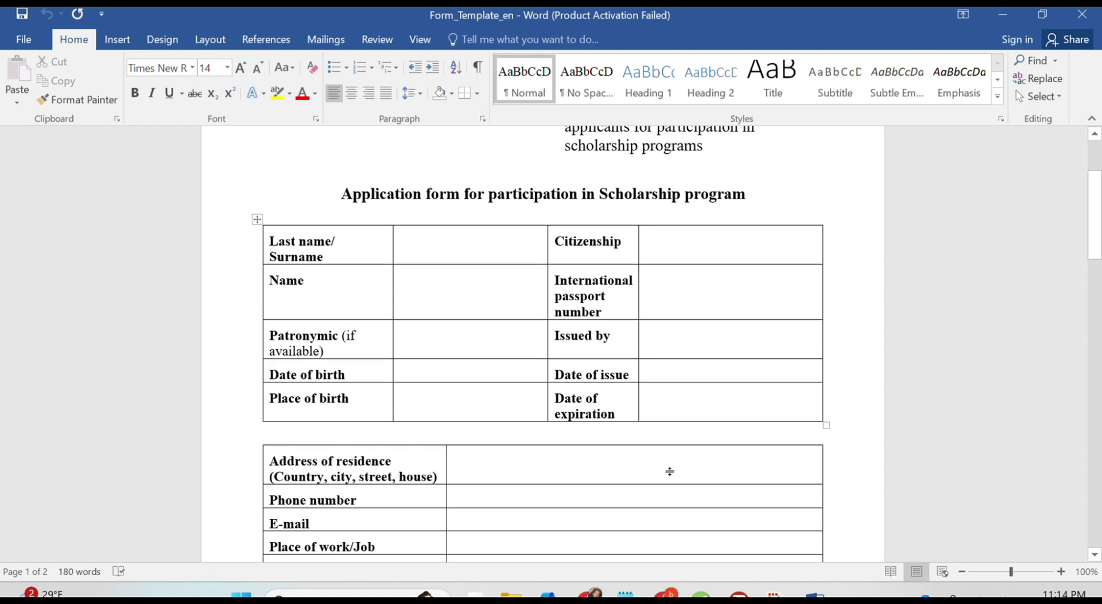
pyautogui.scroll(-3, 671, 471)
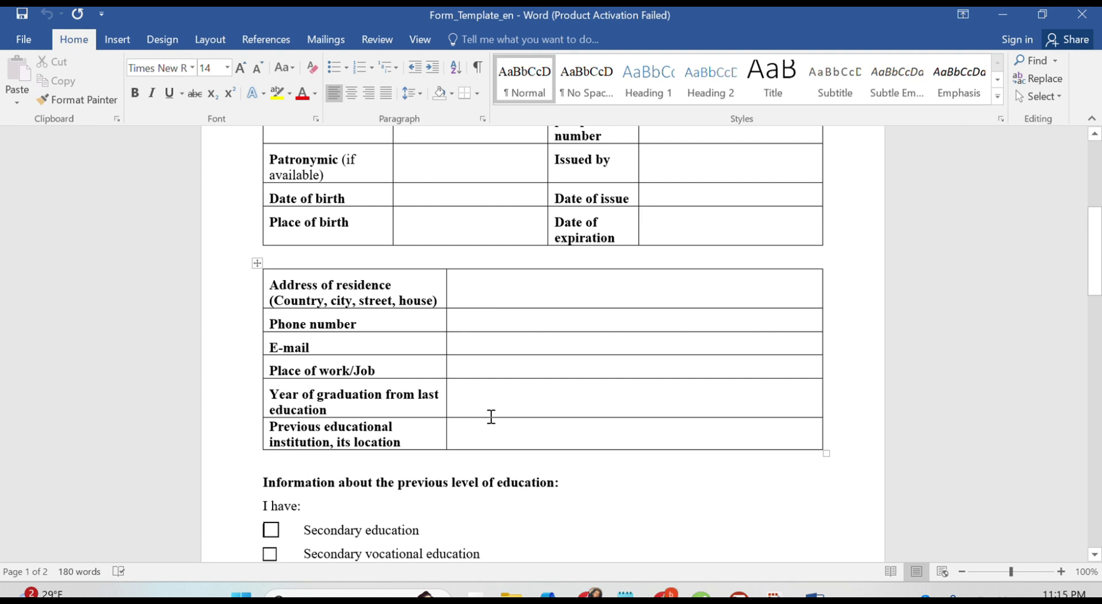
pyautogui.scroll(-3, 535, 455)
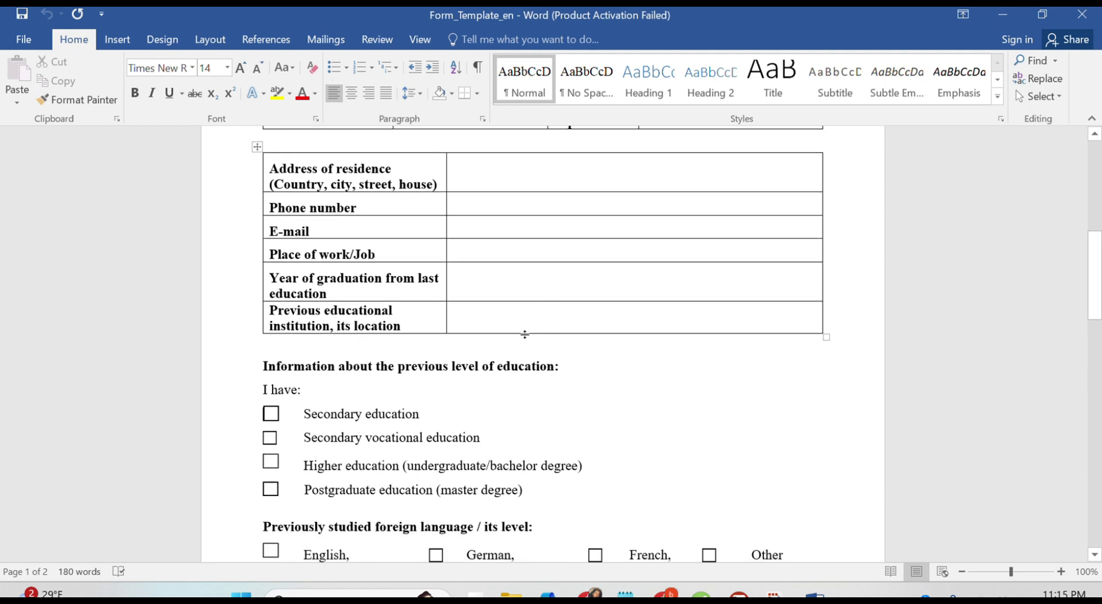
pyautogui.scroll(-1, 392, 398)
pyautogui.scroll(-4, 392, 398)
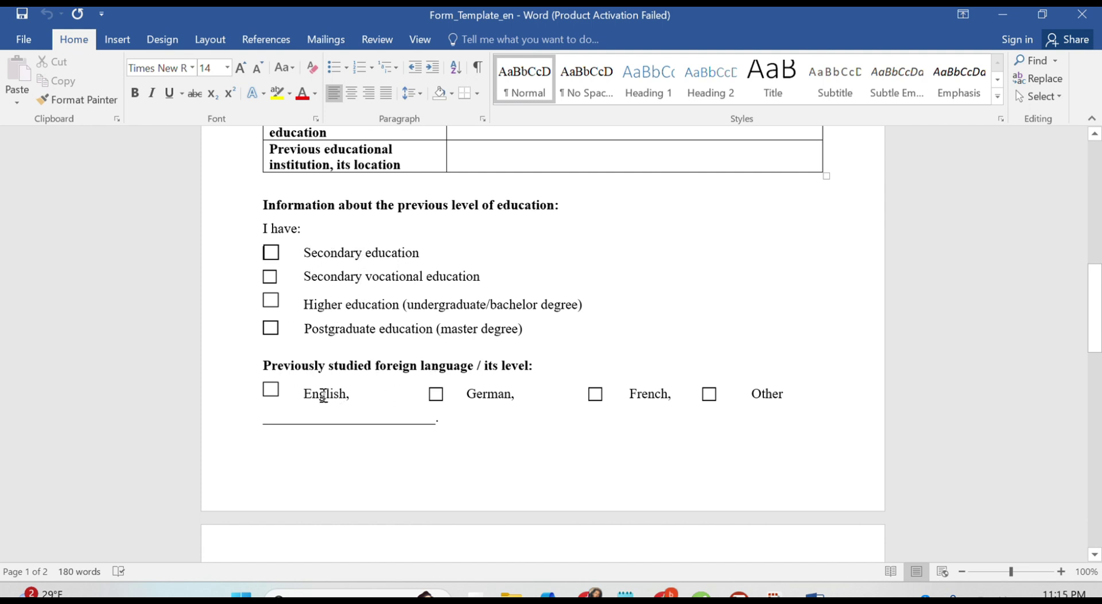
pyautogui.scroll(-6, 361, 393)
pyautogui.scroll(-4, 361, 394)
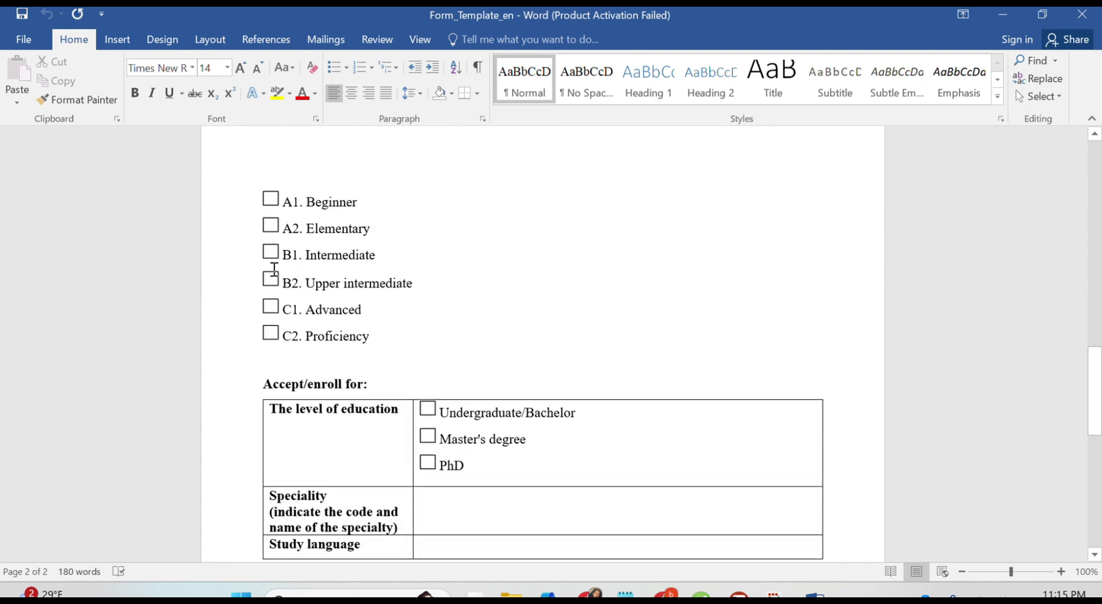
pyautogui.scroll(-3, 327, 385)
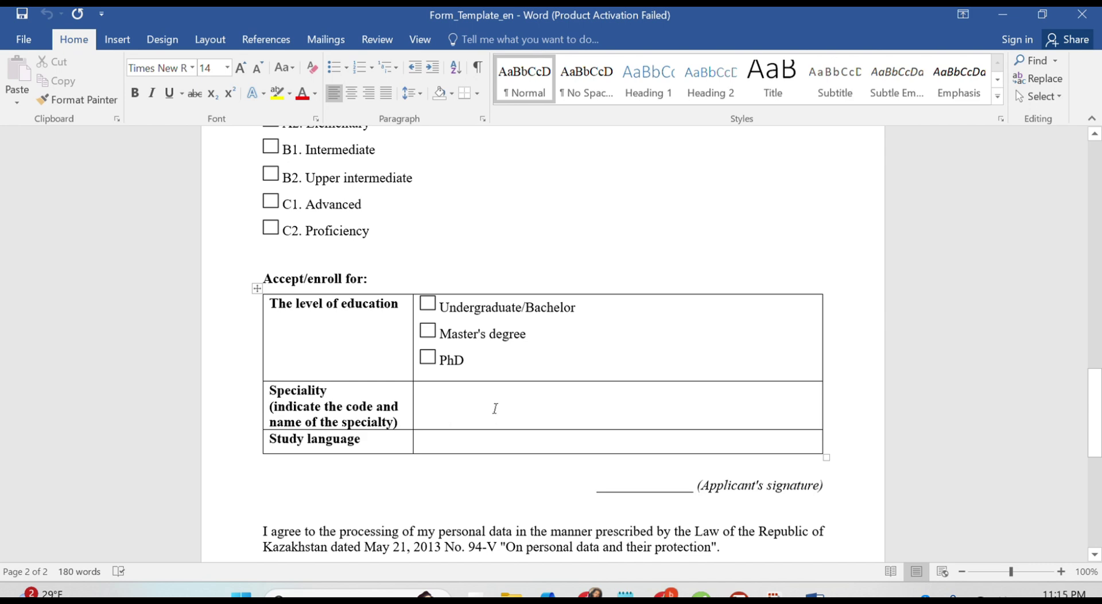
pyautogui.click(666, 593)
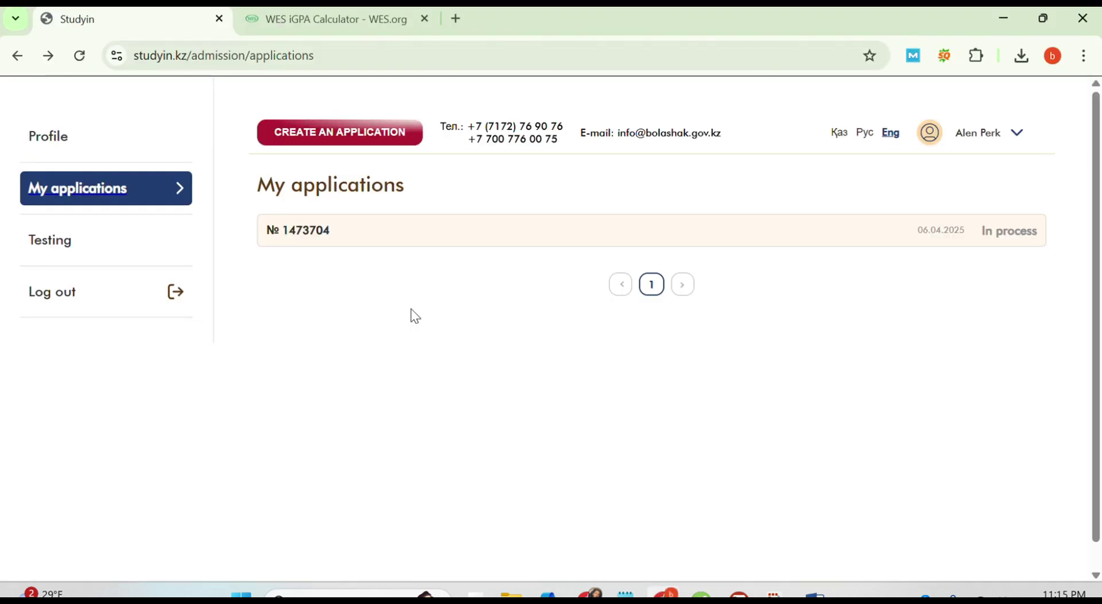
# Step: Check the submitted application's Step 2 language grid, then go back to Form_Template_en
pyautogui.click(348, 238)
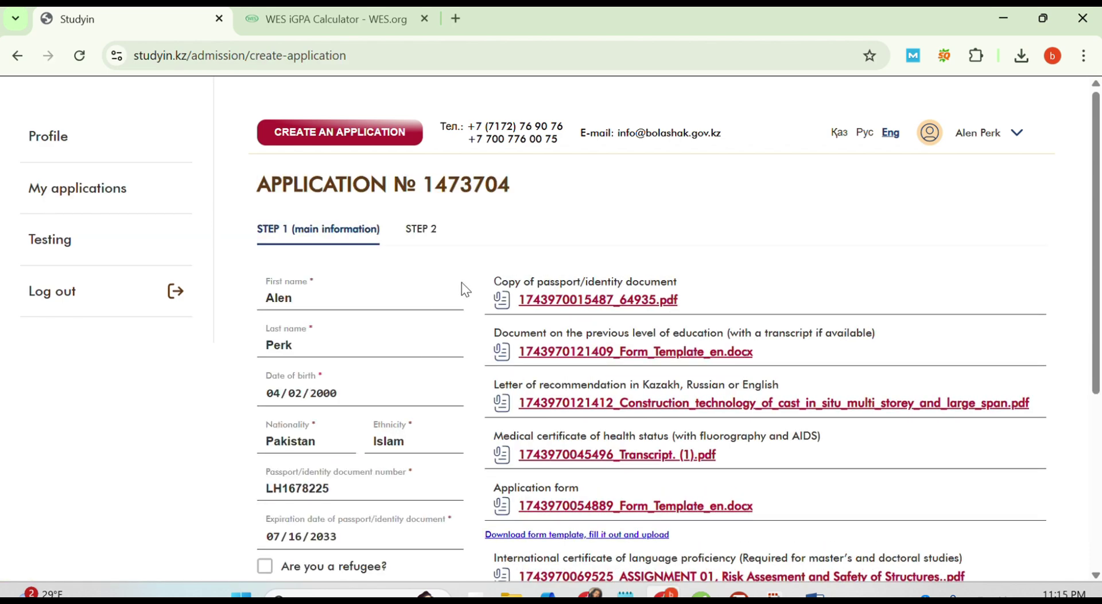
pyautogui.click(415, 235)
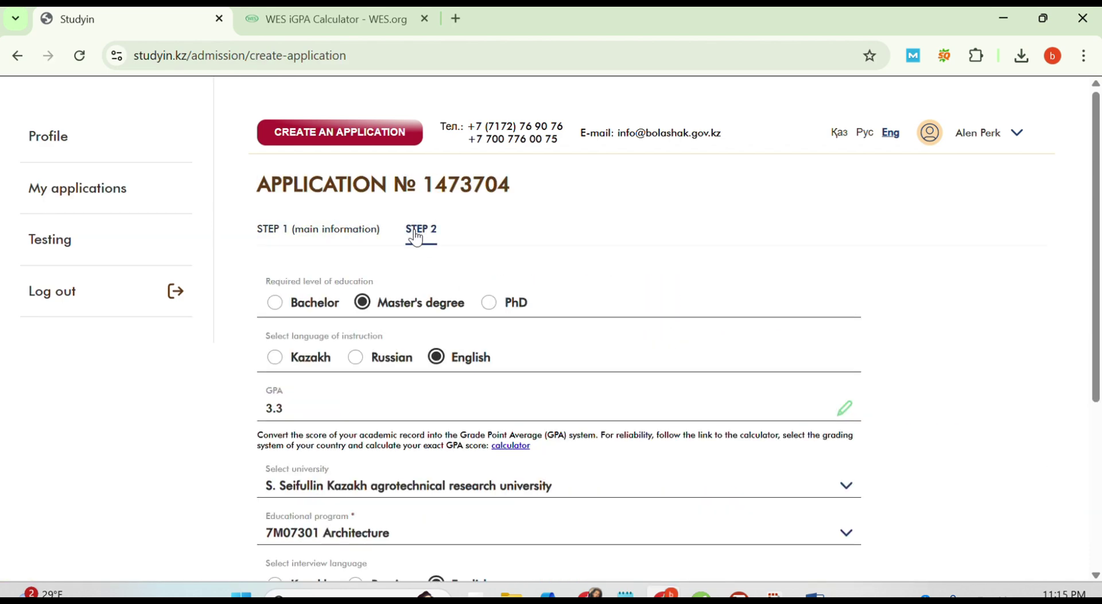
pyautogui.scroll(-5, 570, 418)
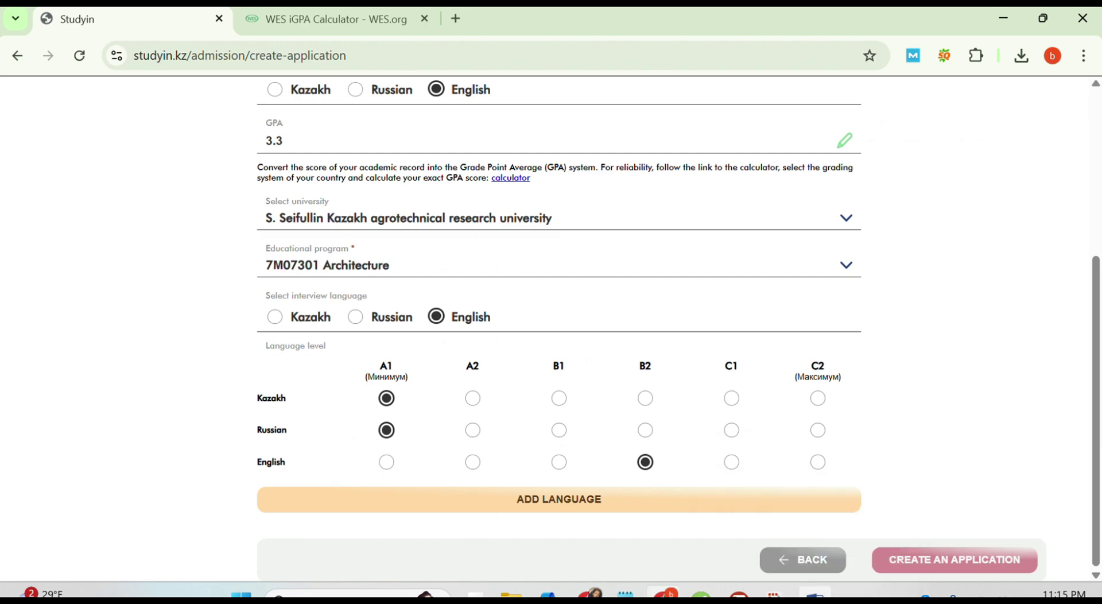
pyautogui.click(814, 596)
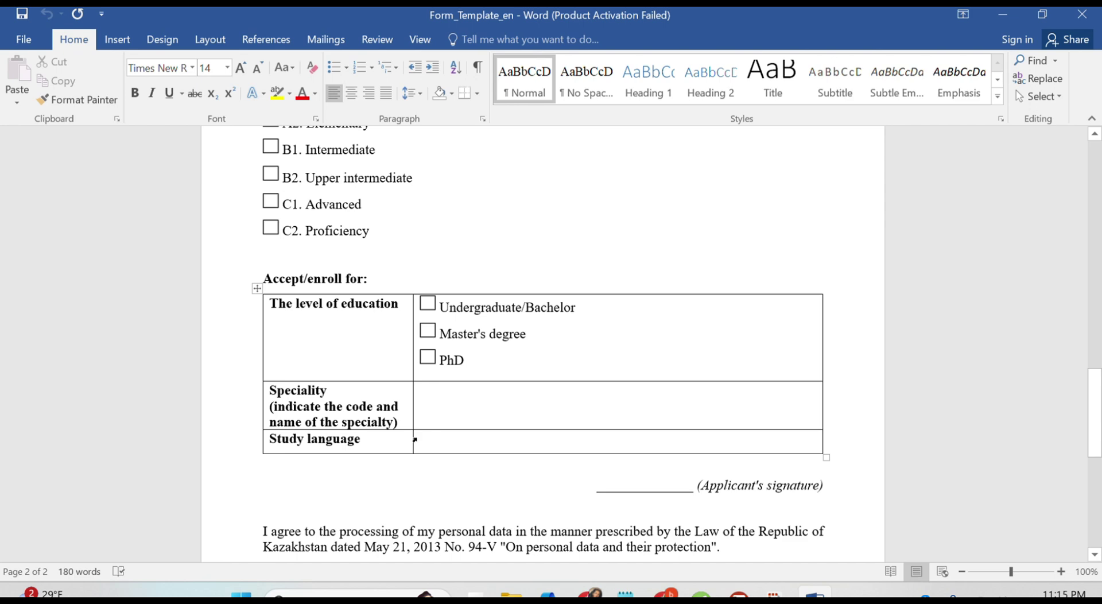
# Step: Review the closing section of the Form_Template_en document in Word
pyautogui.scroll(-3, 578, 399)
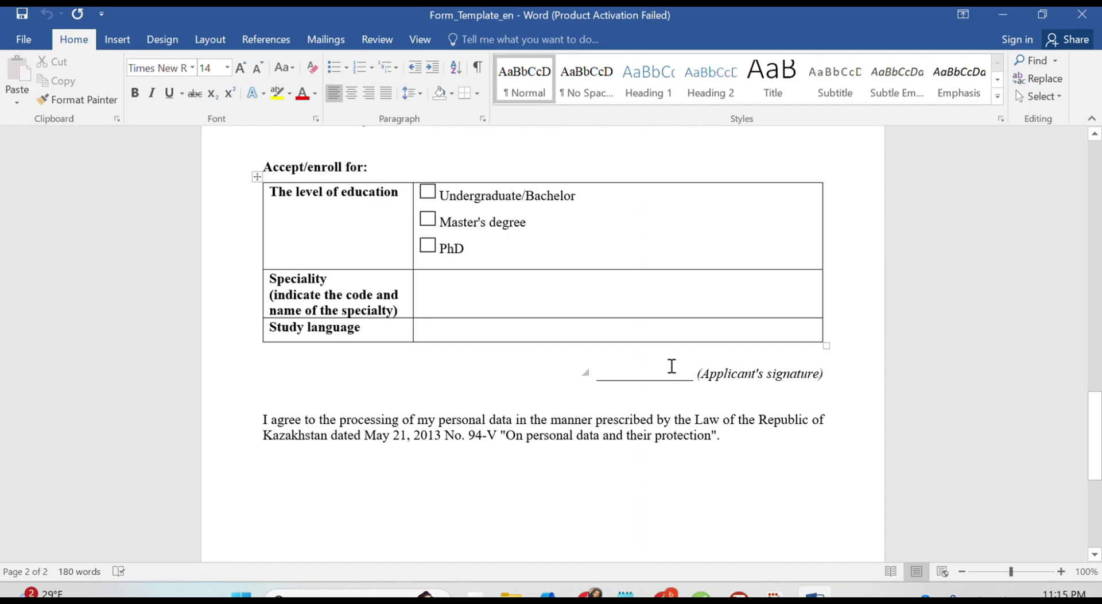
pyautogui.scroll(-9, 671, 365)
pyautogui.scroll(8, 671, 365)
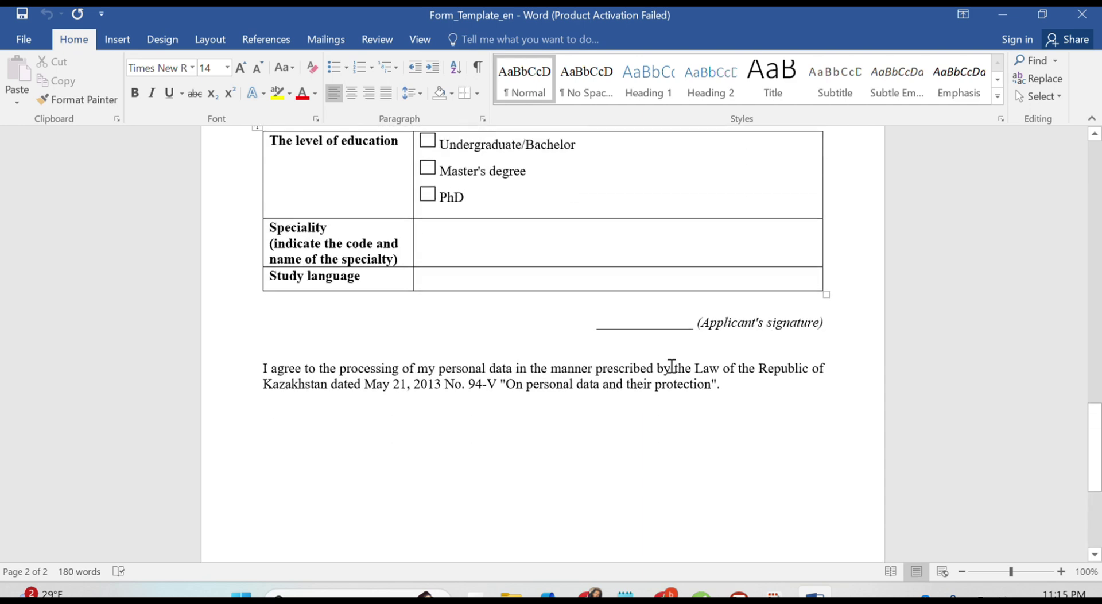
pyautogui.scroll(3, 672, 366)
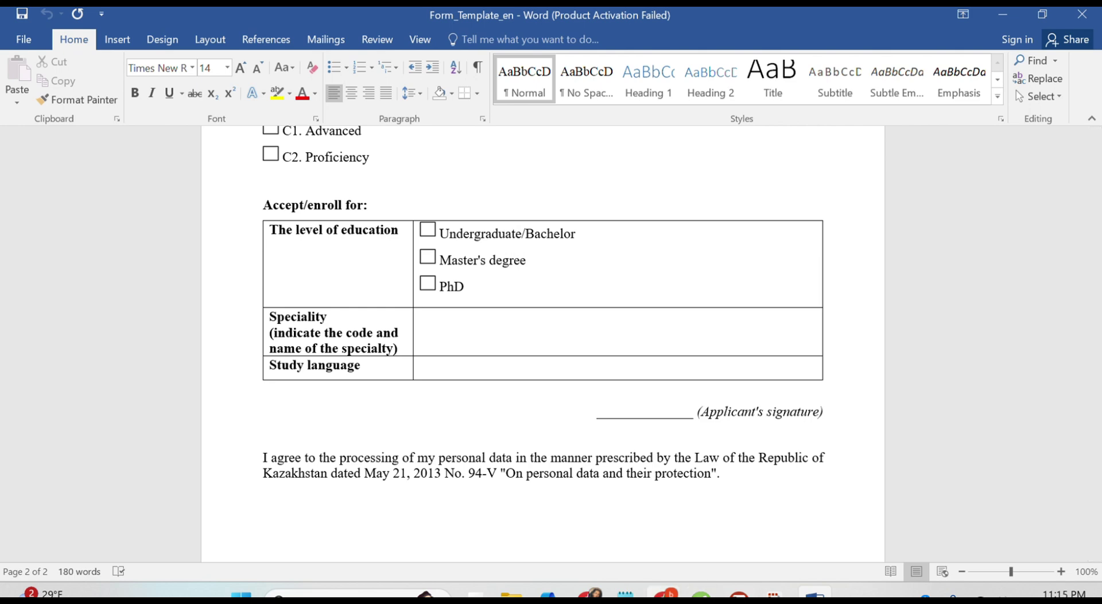
pyautogui.click(666, 595)
pyautogui.scroll(5, 526, 400)
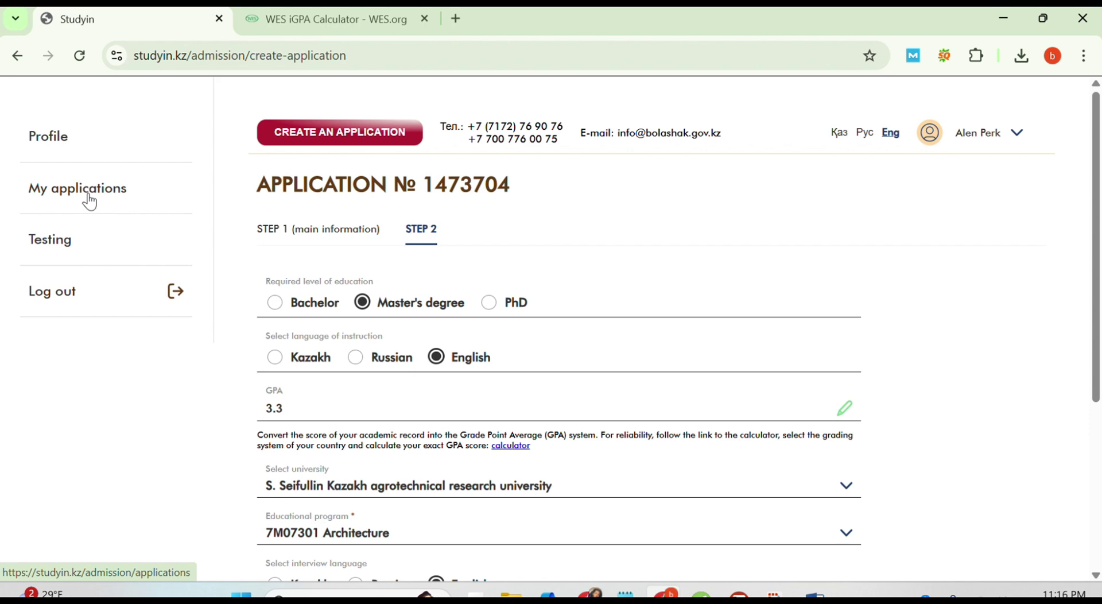
pyautogui.click(25, 195)
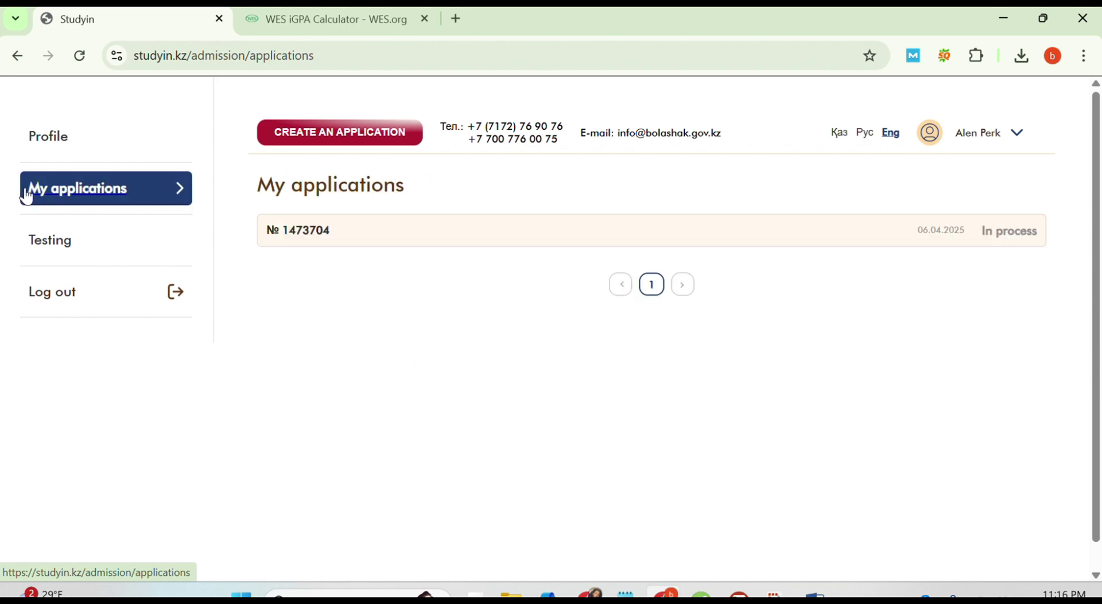